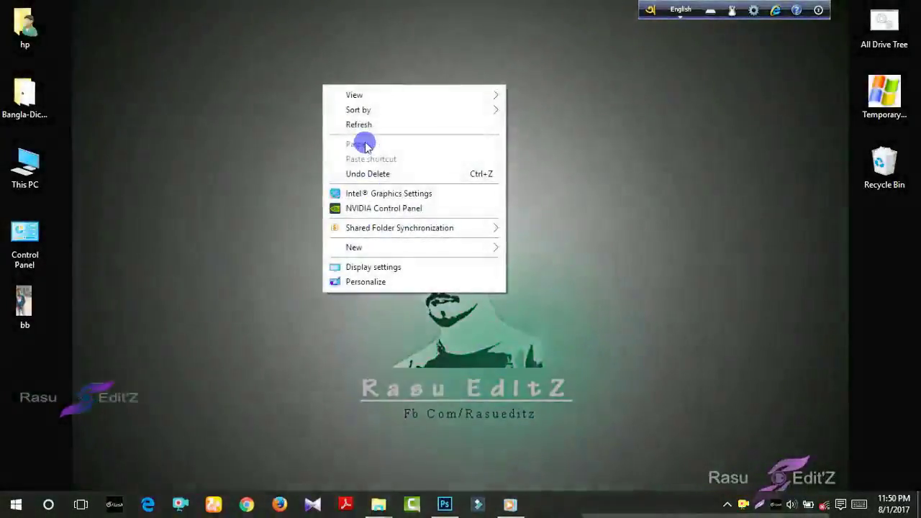
- Bring Photoshop CS6 to the front and open bb.jpg from the Desktop
{"action": "left_click", "coordinate": [360, 124]}
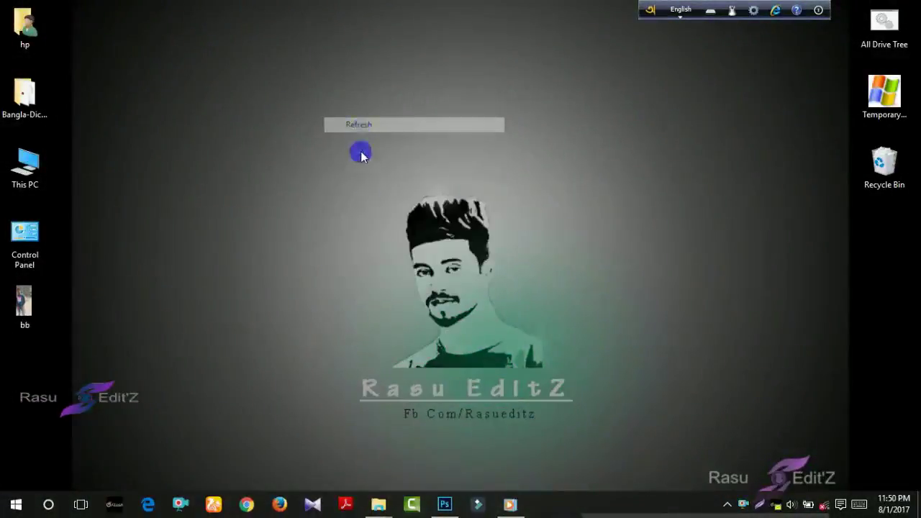
{"action": "left_click", "coordinate": [445, 504]}
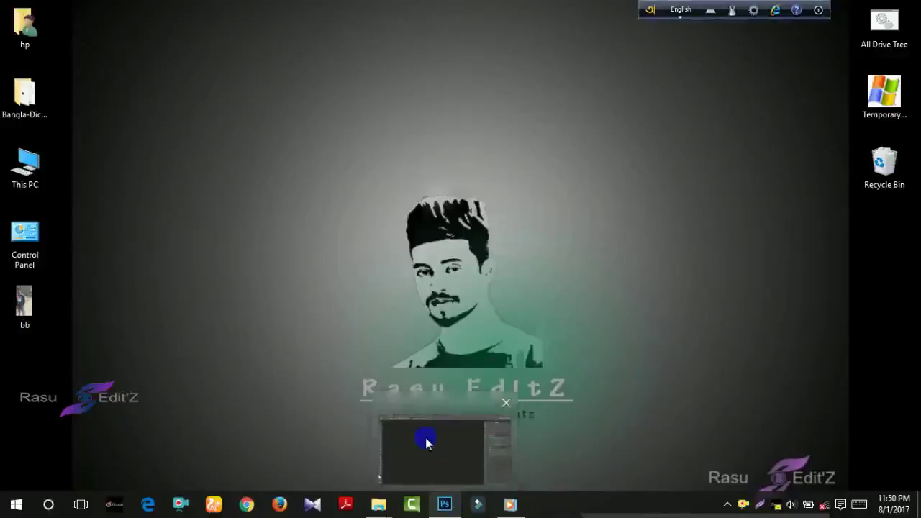
{"action": "left_click", "coordinate": [37, 10]}
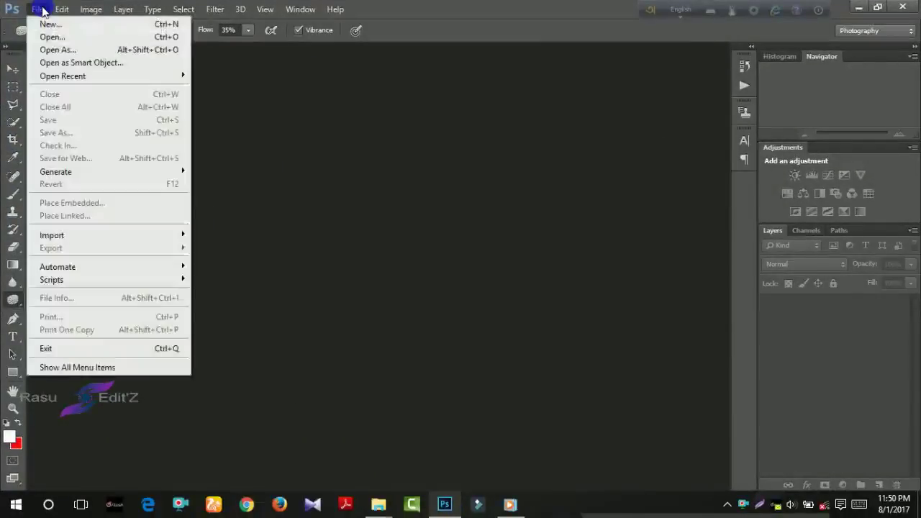
{"action": "left_click", "coordinate": [49, 38]}
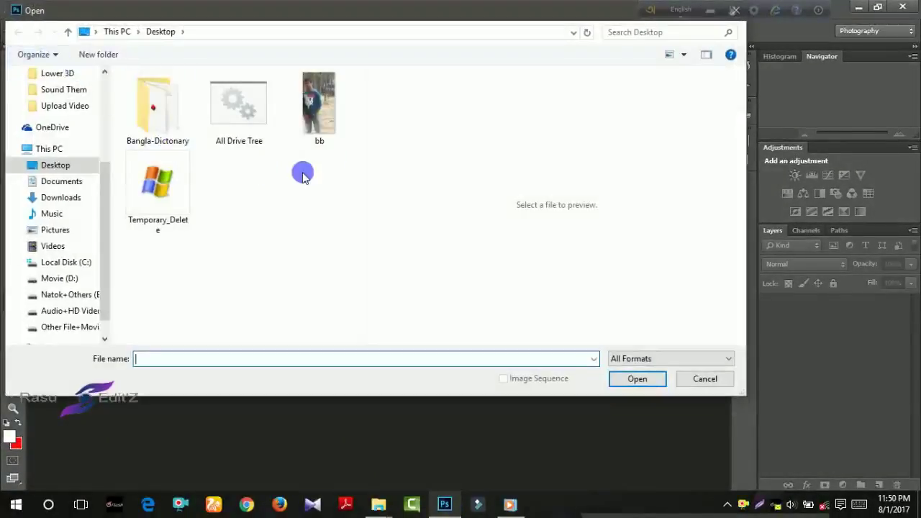
{"action": "left_click", "coordinate": [316, 108]}
{"action": "left_click", "coordinate": [625, 379]}
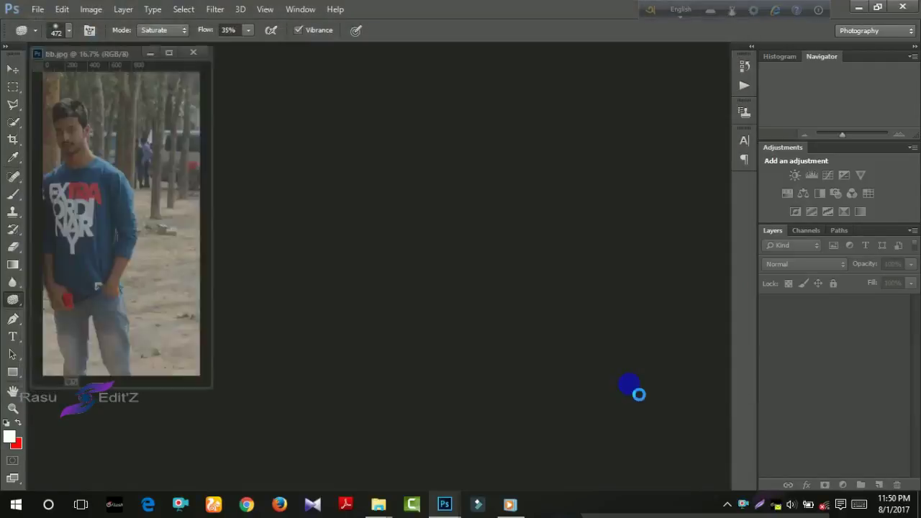
- Crop the photo from the man's head to just below his hands, about 2116 px tall
{"action": "left_click_drag", "start_coordinate": [218, 391], "coordinate": [736, 480]}
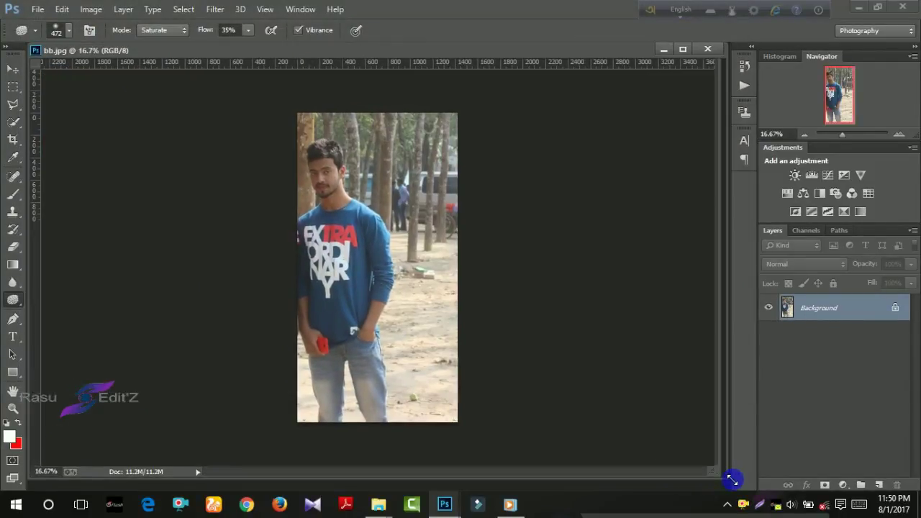
{"action": "left_click", "coordinate": [13, 139]}
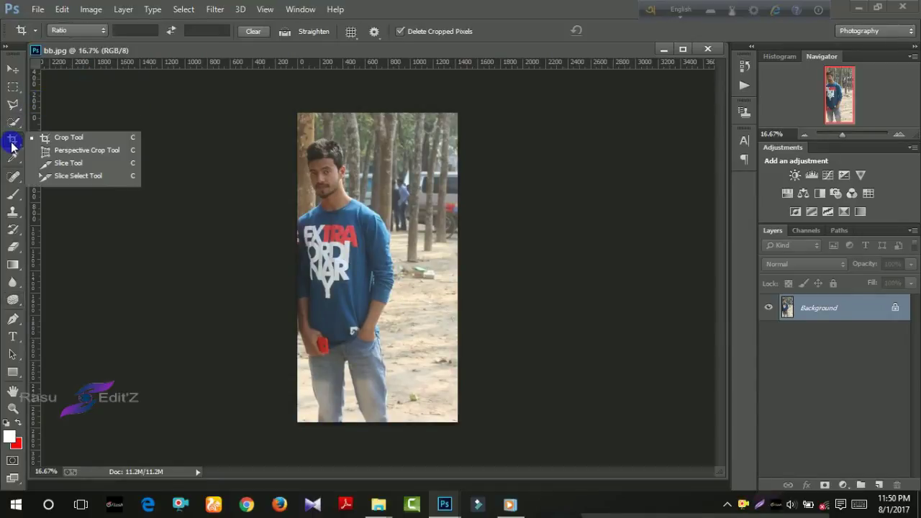
{"action": "left_click", "coordinate": [50, 137]}
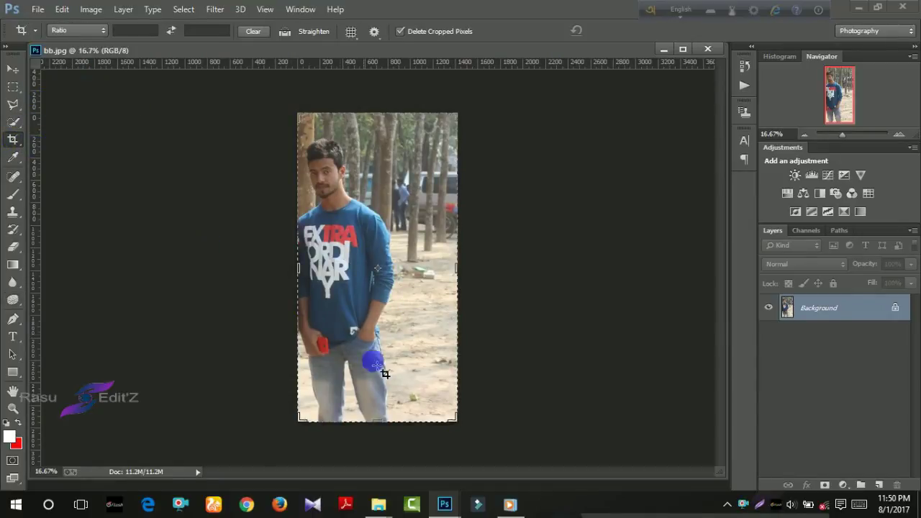
{"action": "left_click", "coordinate": [463, 427]}
{"action": "left_click_drag", "start_coordinate": [459, 426], "coordinate": [433, 366]}
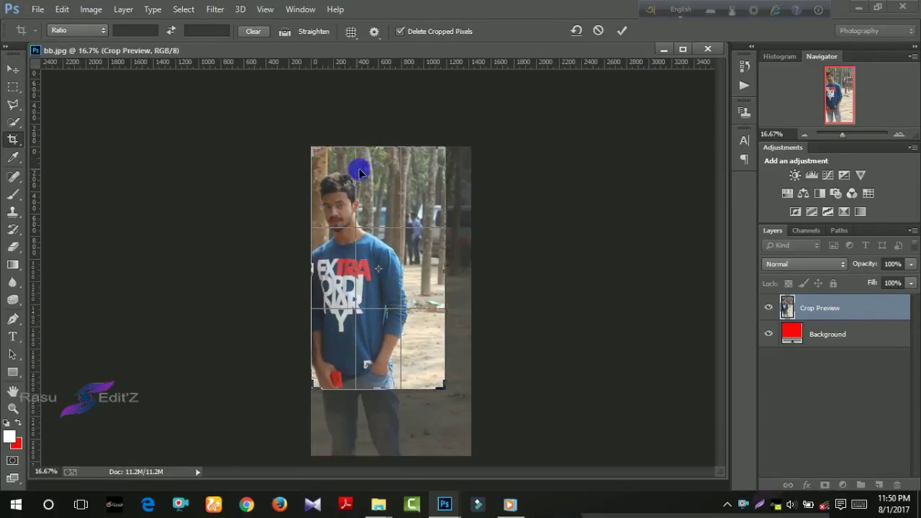
{"action": "left_click_drag", "start_coordinate": [379, 151], "coordinate": [372, 150]}
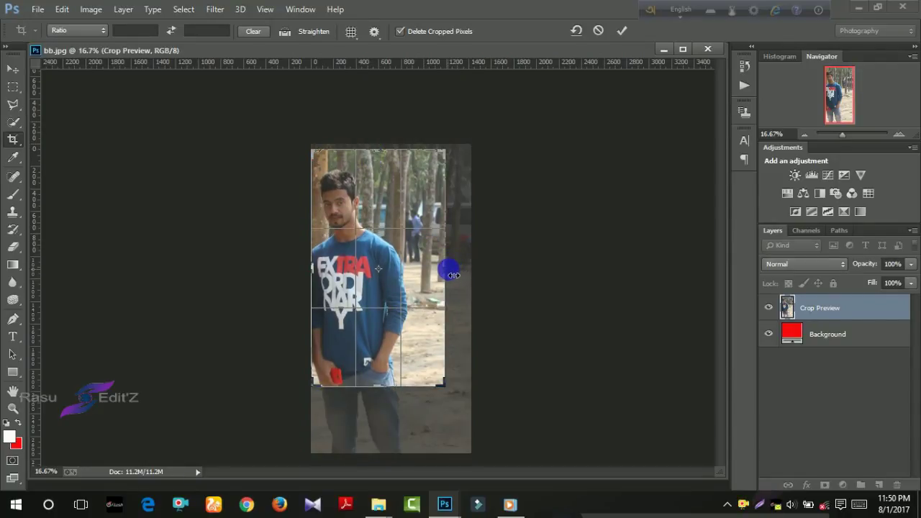
{"action": "left_click_drag", "start_coordinate": [449, 276], "coordinate": [451, 273]}
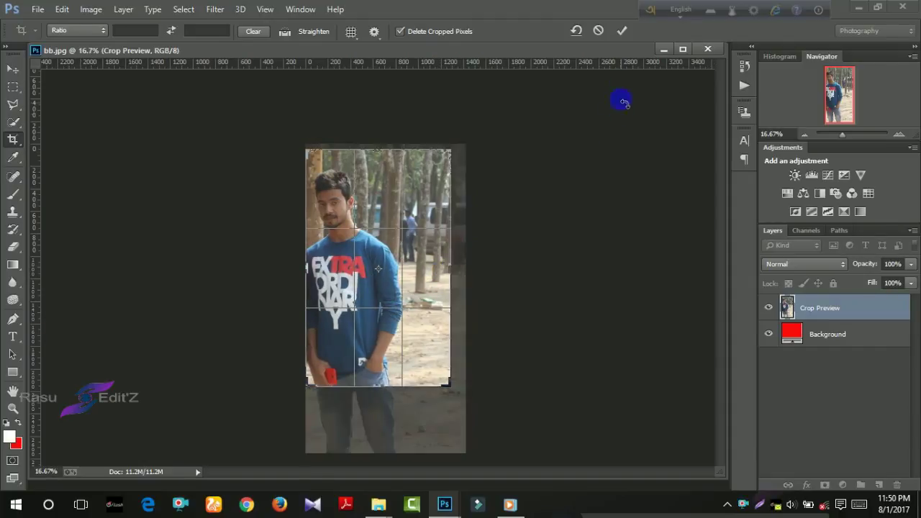
{"action": "left_click", "coordinate": [623, 36]}
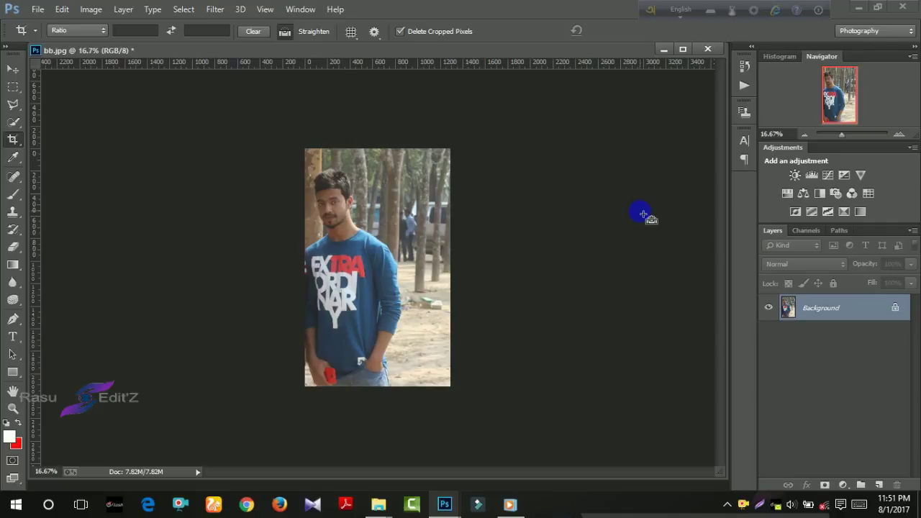
- Duplicate the photo to Layer 1 and quick-select the man at 33.33% zoom
{"action": "key", "text": "ctrl+j"}
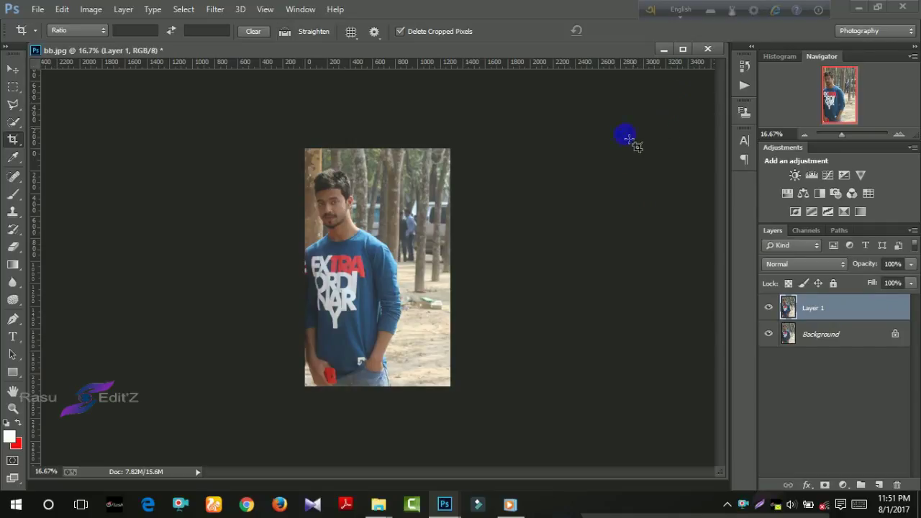
{"action": "key", "text": "ctrl+plus"}
{"action": "key", "text": "ctrl+plus"}
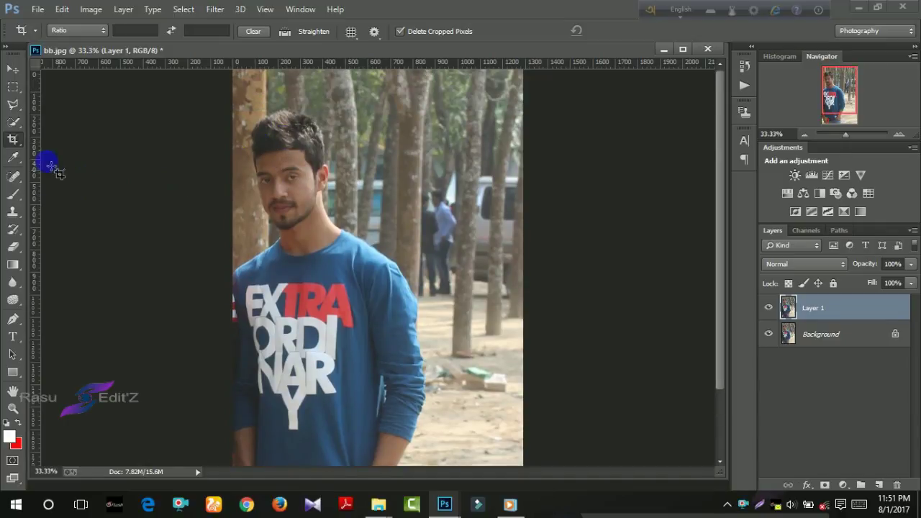
{"action": "left_click", "coordinate": [15, 125]}
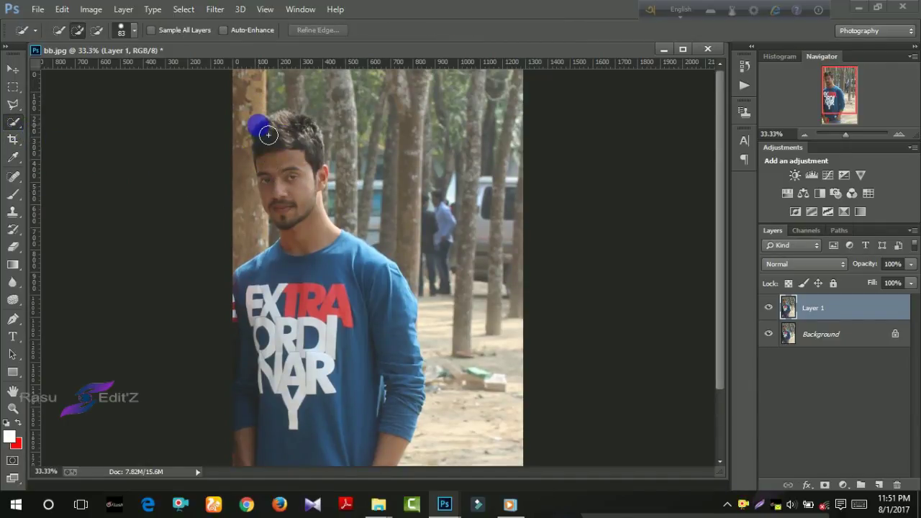
{"action": "left_click", "coordinate": [132, 38]}
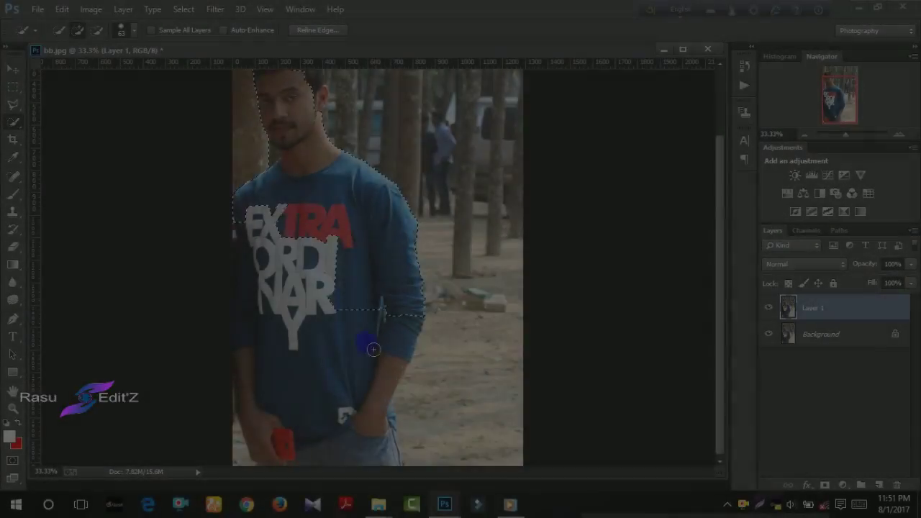
{"action": "mouse_move", "coordinate": [373, 349]}
{"action": "left_mouse_down"}
{"action": "mouse_move", "coordinate": [350, 417]}
{"action": "mouse_move", "coordinate": [387, 421]}
{"action": "mouse_move", "coordinate": [274, 284]}
{"action": "mouse_move", "coordinate": [322, 266]}
{"action": "left_mouse_up"}
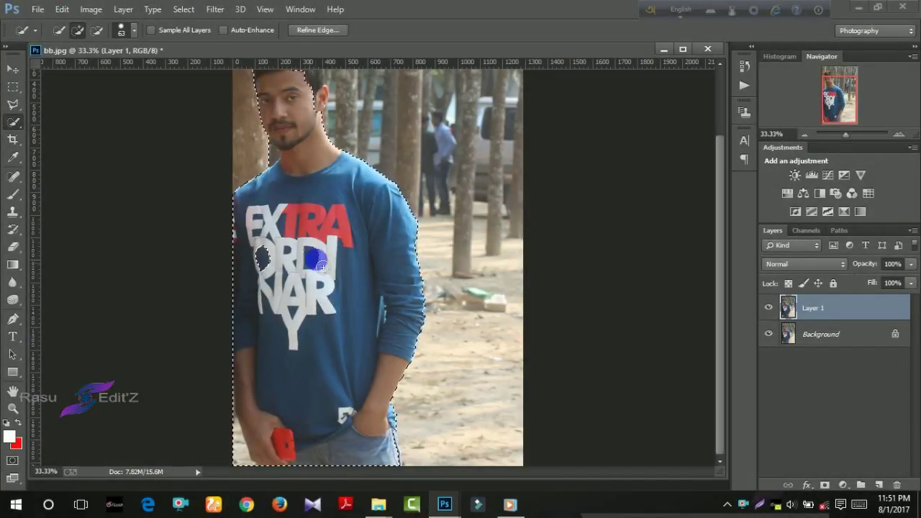
- Zoom to 66.67% on the head and add the hair using a 37 px brush
{"action": "scroll", "coordinate": [317, 216], "scroll_direction": "up", "scroll_amount": 2}
{"action": "key", "text": "ctrl+plus"}
{"action": "key", "text": "ctrl+plus"}
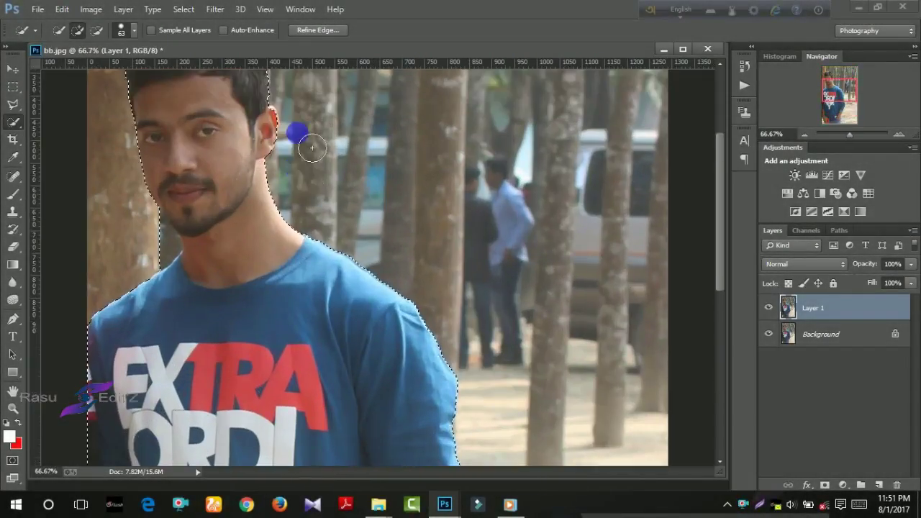
{"action": "scroll", "coordinate": [311, 147], "scroll_direction": "up", "scroll_amount": 3}
{"action": "left_click_drag", "start_coordinate": [206, 181], "coordinate": [243, 189]}
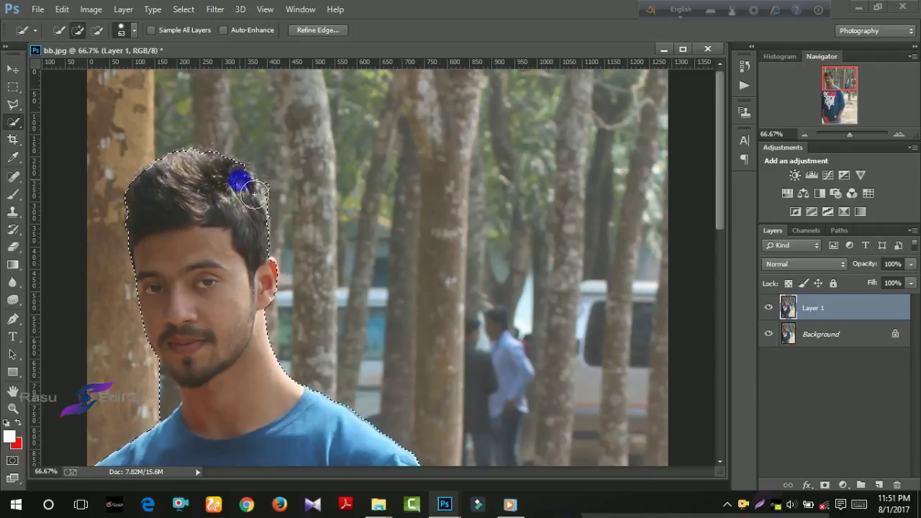
{"action": "left_click", "coordinate": [133, 29]}
{"action": "left_click_drag", "start_coordinate": [108, 64], "coordinate": [92, 64]}
{"action": "left_click", "coordinate": [274, 179]}
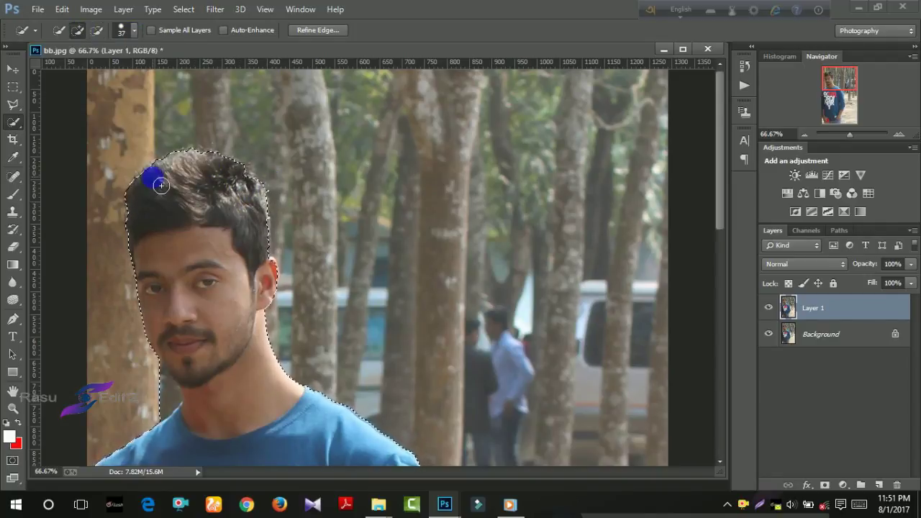
- Scroll around to check the selection, then bring up Refine Edge
{"action": "scroll", "coordinate": [260, 284], "scroll_direction": "down", "scroll_amount": 2}
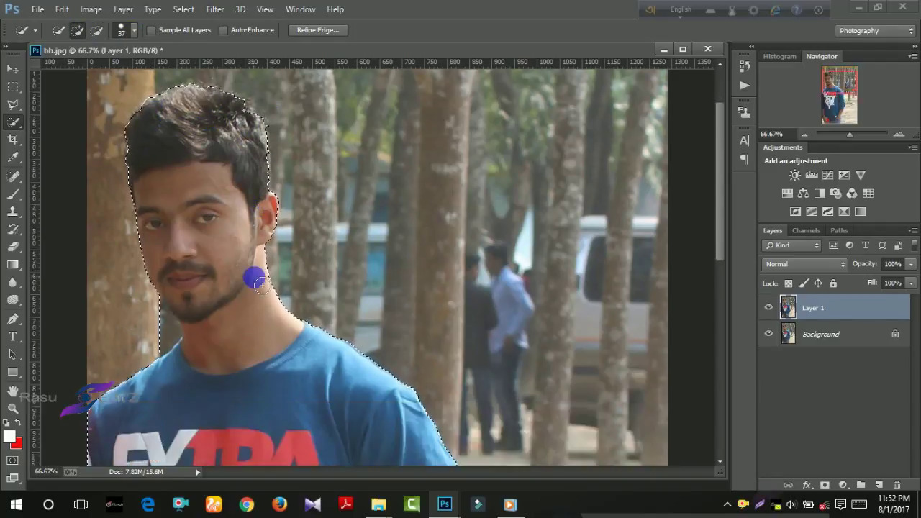
{"action": "scroll", "coordinate": [255, 279], "scroll_direction": "down", "scroll_amount": 8}
{"action": "scroll", "coordinate": [324, 338], "scroll_direction": "down", "scroll_amount": 8}
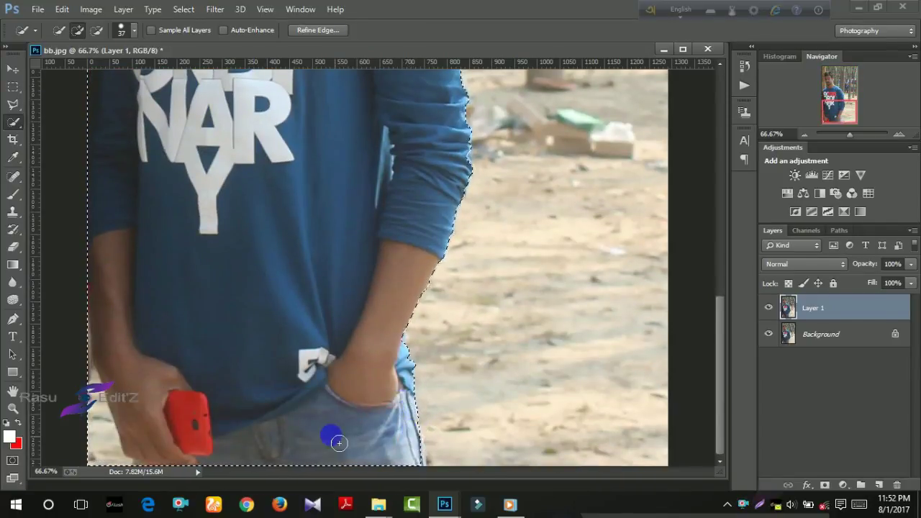
{"action": "scroll", "coordinate": [166, 393], "scroll_direction": "up", "scroll_amount": 10}
{"action": "scroll", "coordinate": [162, 290], "scroll_direction": "up", "scroll_amount": 4}
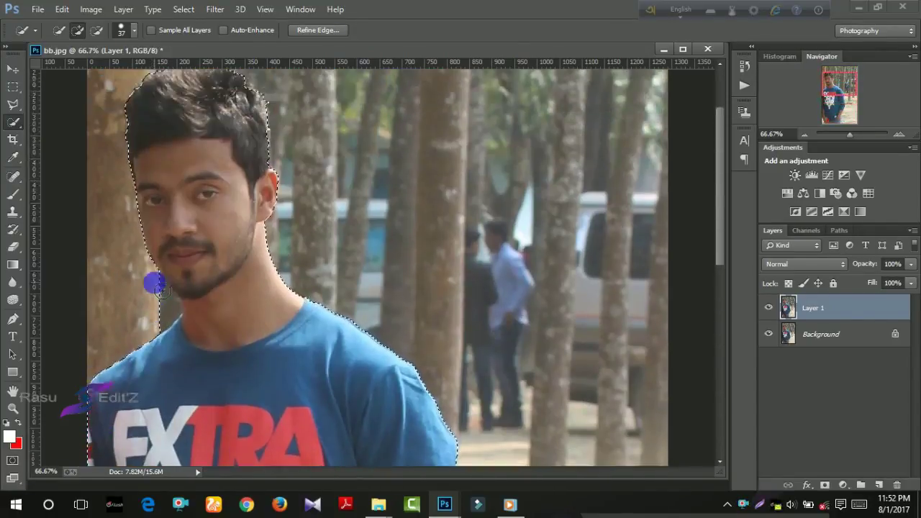
{"action": "scroll", "coordinate": [161, 289], "scroll_direction": "up", "scroll_amount": 1}
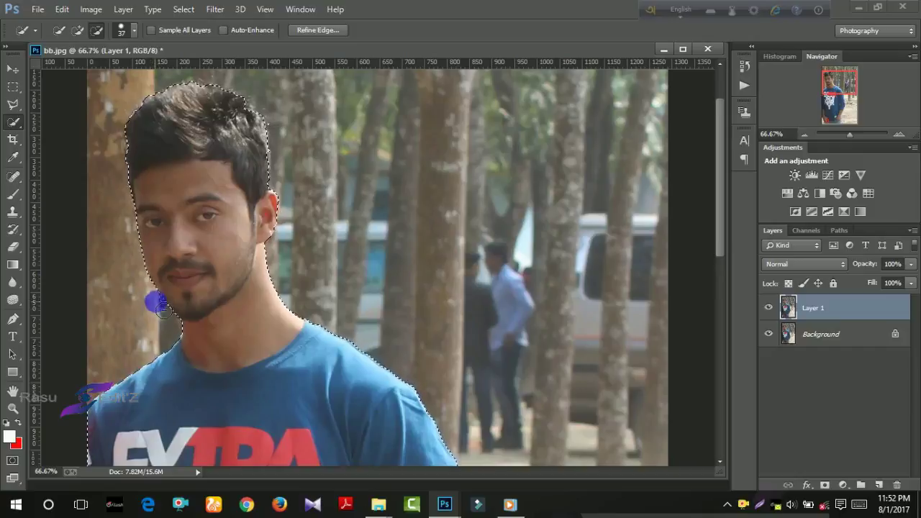
{"action": "scroll", "coordinate": [162, 302], "scroll_direction": "down", "scroll_amount": 8}
{"action": "scroll", "coordinate": [216, 354], "scroll_direction": "down", "scroll_amount": 5}
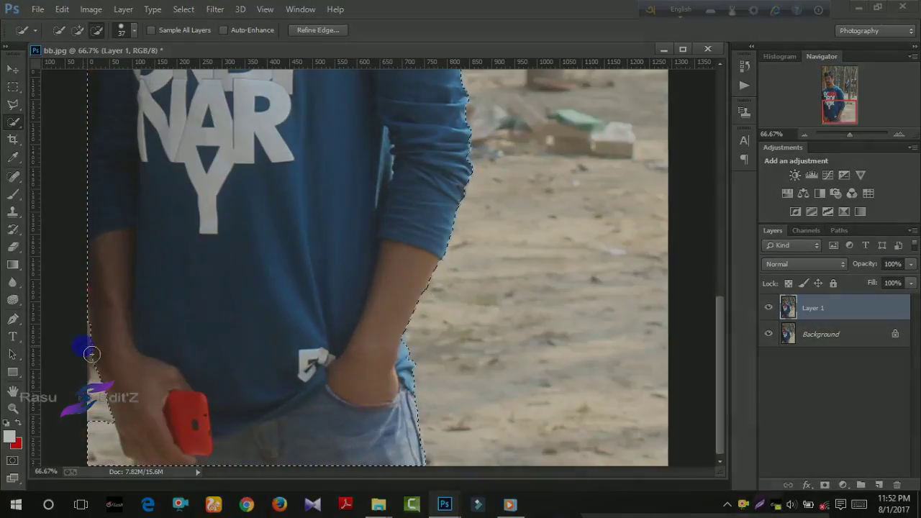
{"action": "scroll", "coordinate": [325, 365], "scroll_direction": "up", "scroll_amount": 1}
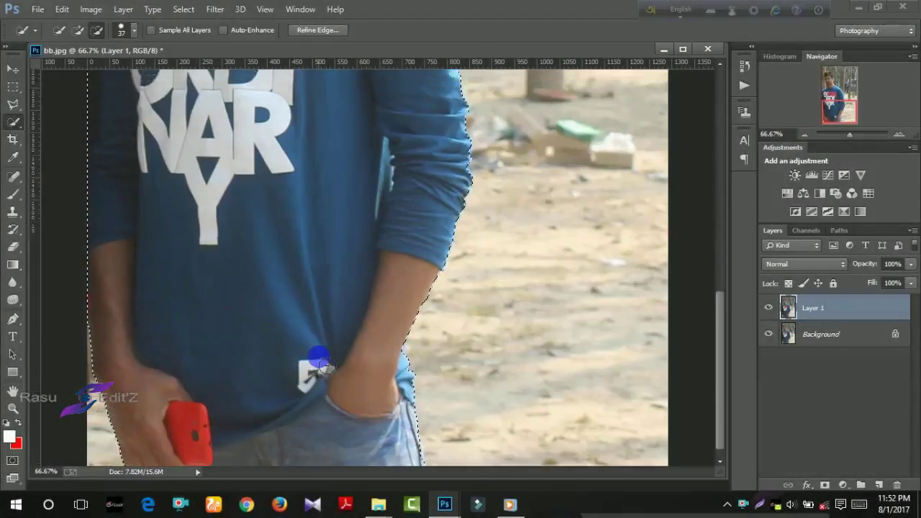
{"action": "scroll", "coordinate": [325, 365], "scroll_direction": "up", "scroll_amount": 5}
{"action": "scroll", "coordinate": [319, 360], "scroll_direction": "up", "scroll_amount": 4}
{"action": "scroll", "coordinate": [319, 360], "scroll_direction": "up", "scroll_amount": 1}
{"action": "scroll", "coordinate": [294, 180], "scroll_direction": "up", "scroll_amount": 1}
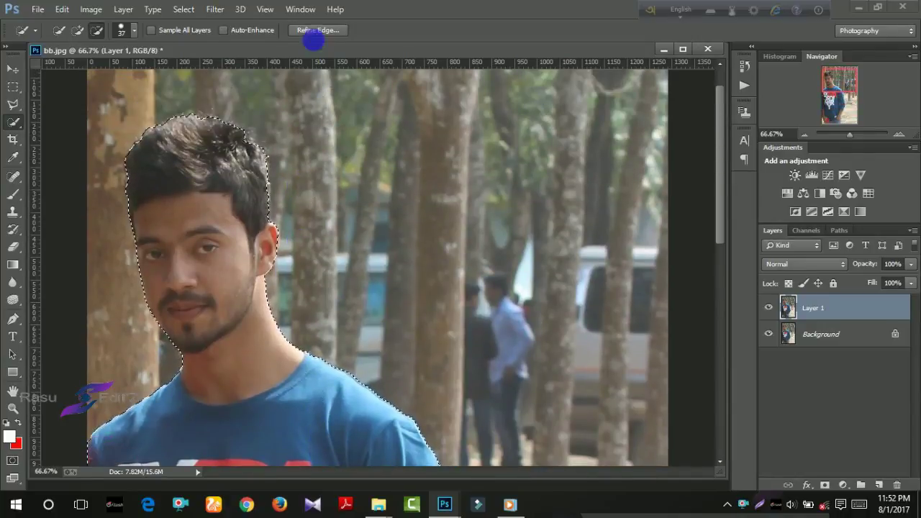
{"action": "left_click", "coordinate": [315, 31]}
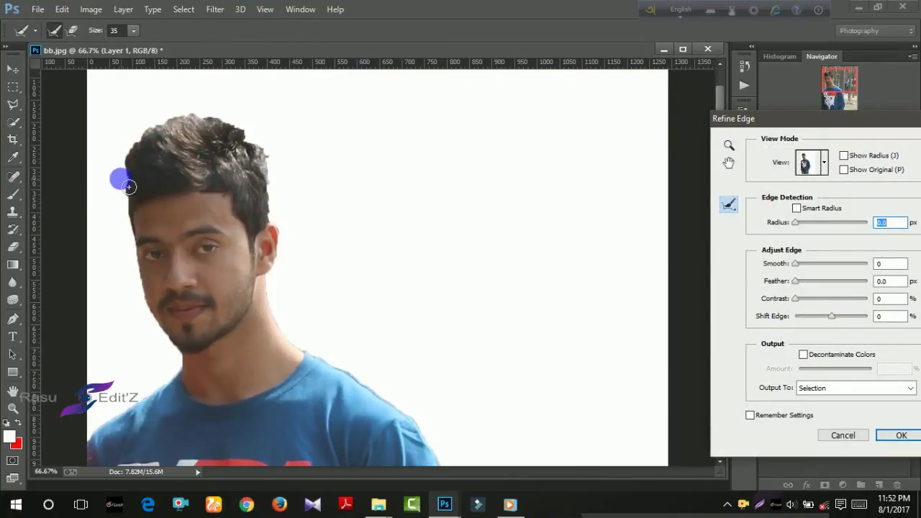
- Apply Refine Edge with 0.7 px radius, smooth 45 and 1.4 px feather
{"action": "left_click", "coordinate": [139, 32]}
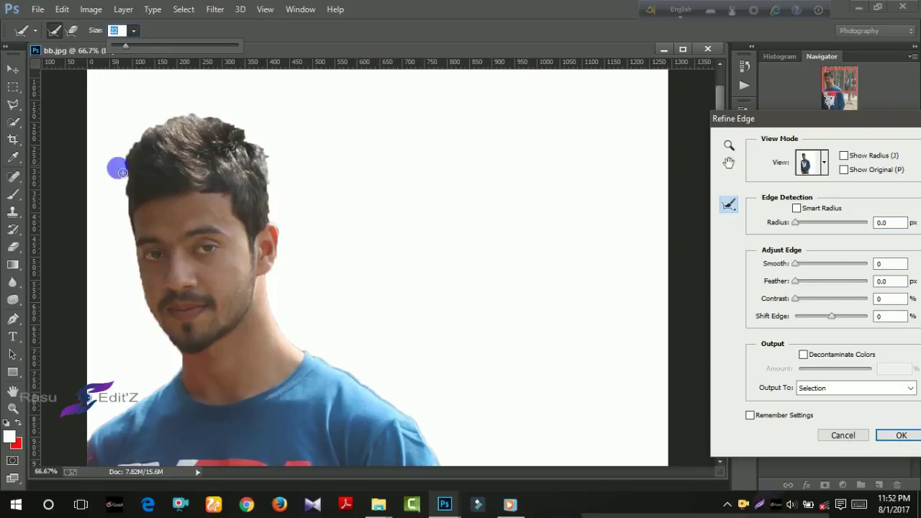
{"action": "key", "text": "Return"}
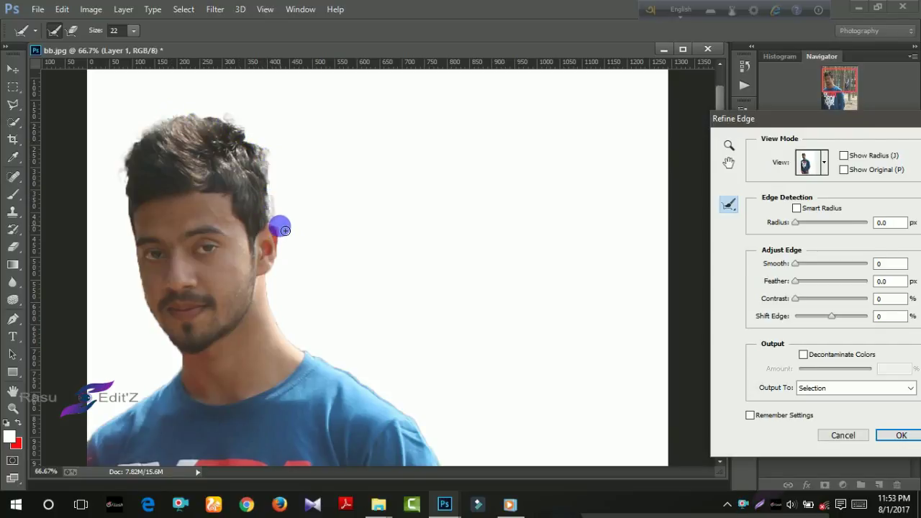
{"action": "scroll", "coordinate": [300, 235], "scroll_direction": "down", "scroll_amount": 3}
{"action": "scroll", "coordinate": [293, 257], "scroll_direction": "down", "scroll_amount": 1}
{"action": "scroll", "coordinate": [325, 240], "scroll_direction": "up", "scroll_amount": 1}
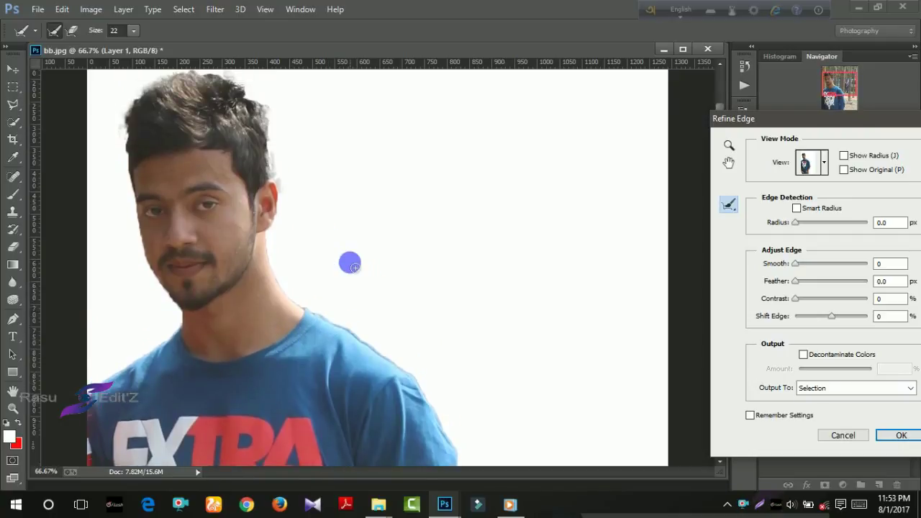
{"action": "scroll", "coordinate": [350, 261], "scroll_direction": "up", "scroll_amount": 4}
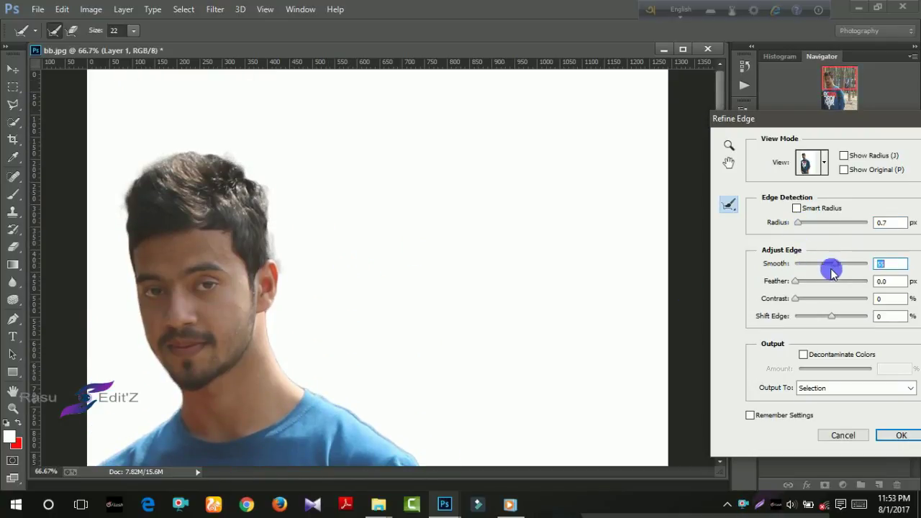
{"action": "left_click_drag", "start_coordinate": [801, 280], "coordinate": [806, 280]}
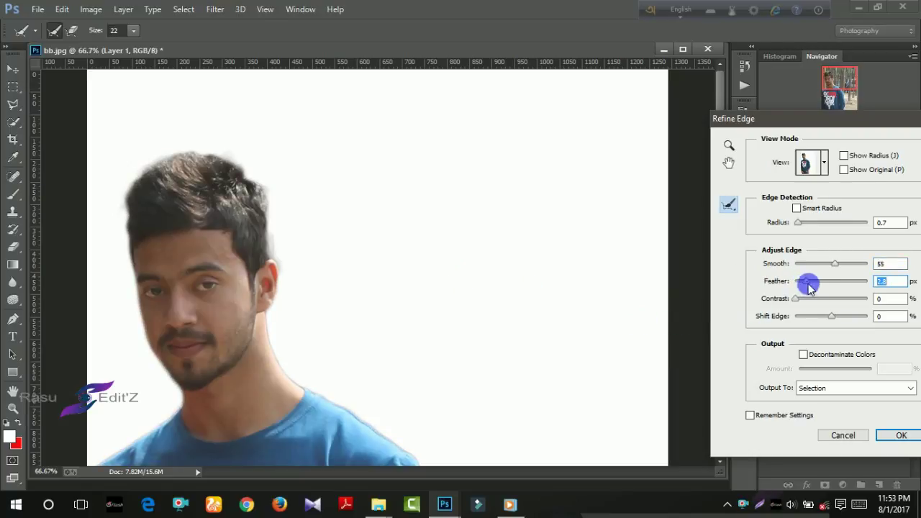
{"action": "left_click", "coordinate": [892, 435]}
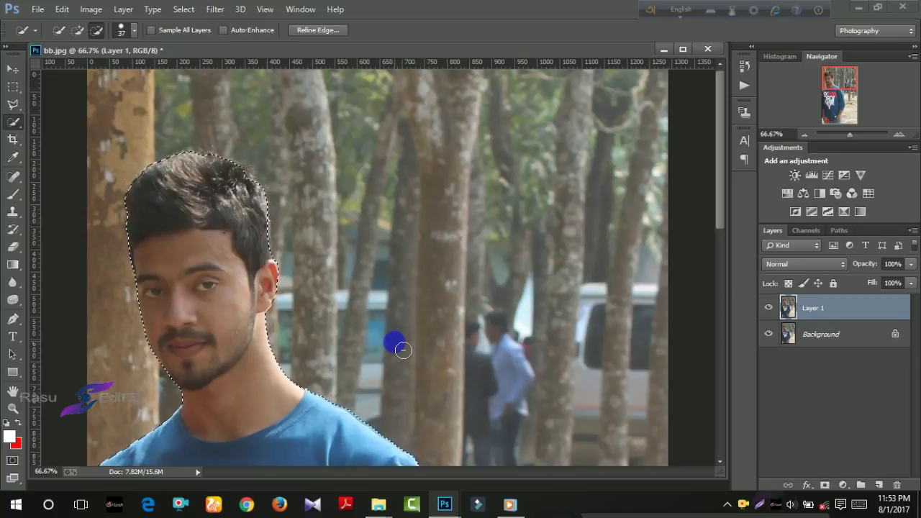
- Copy the selected man to Layer 2, verify the cutout, then select Layer 1
{"action": "key", "text": "ctrl+j"}
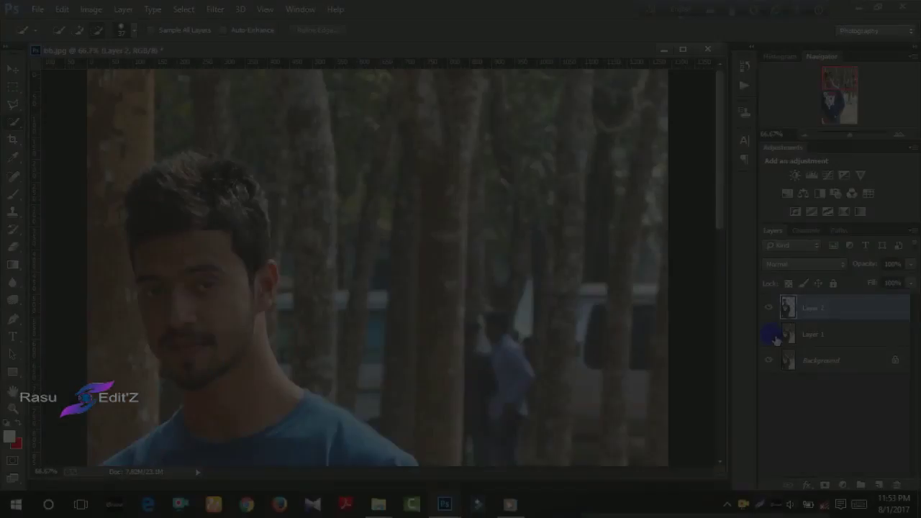
{"action": "left_click", "coordinate": [768, 333]}
{"action": "left_click", "coordinate": [768, 359]}
{"action": "scroll", "coordinate": [490, 248], "scroll_direction": "down", "scroll_amount": 2}
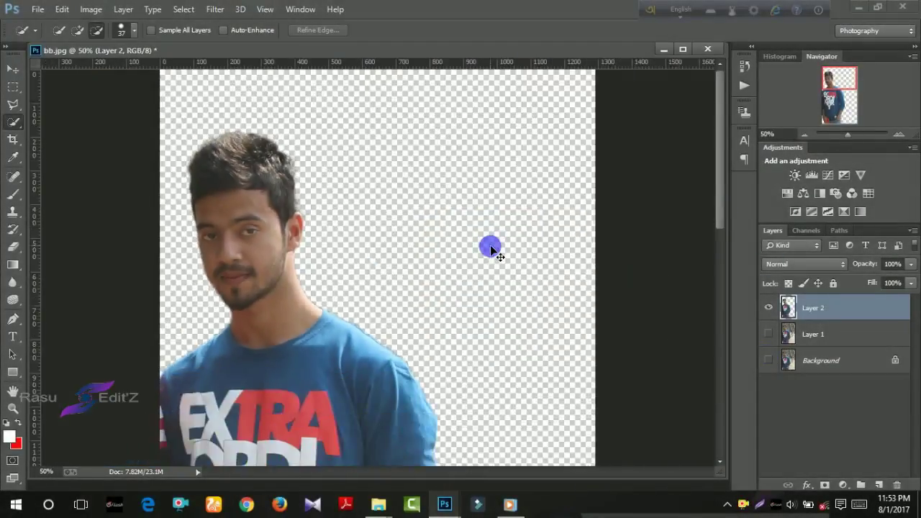
{"action": "left_click", "coordinate": [769, 334]}
{"action": "left_click", "coordinate": [769, 360]}
{"action": "left_click", "coordinate": [821, 341]}
{"action": "left_click", "coordinate": [291, 284]}
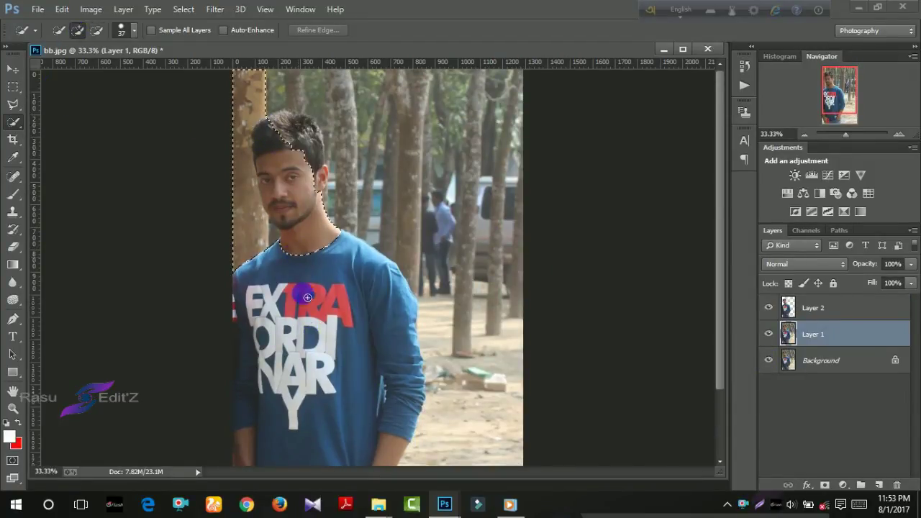
- Start quick-selecting the man's body on Layer 1
{"action": "mouse_move", "coordinate": [322, 392]}
{"action": "left_mouse_down"}
{"action": "mouse_move", "coordinate": [352, 364]}
{"action": "mouse_move", "coordinate": [319, 430]}
{"action": "left_mouse_up"}
{"action": "scroll", "coordinate": [346, 302], "scroll_direction": "down", "scroll_amount": 1}
{"action": "scroll", "coordinate": [354, 366], "scroll_direction": "down", "scroll_amount": 1}
{"action": "scroll", "coordinate": [319, 429], "scroll_direction": "down", "scroll_amount": 1}
{"action": "scroll", "coordinate": [305, 357], "scroll_direction": "up", "scroll_amount": 2}
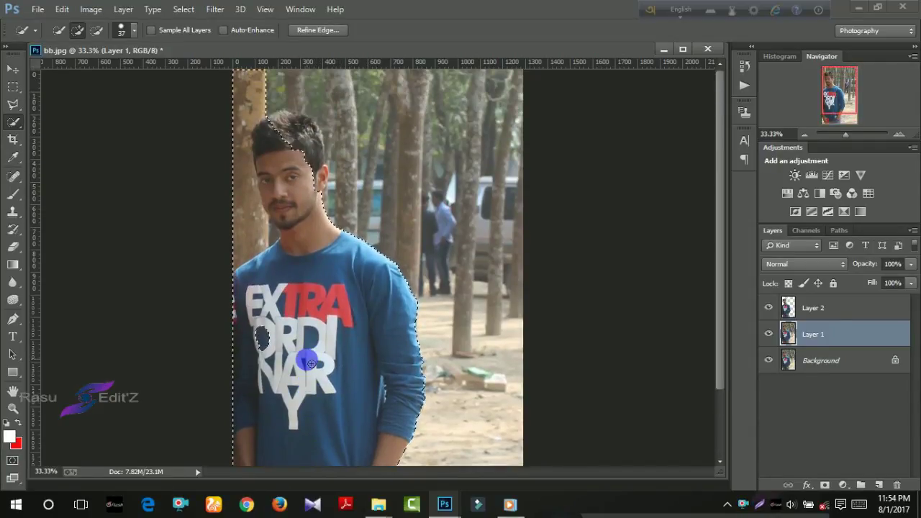
{"action": "scroll", "coordinate": [304, 350], "scroll_direction": "up", "scroll_amount": 1}
{"action": "scroll", "coordinate": [315, 368], "scroll_direction": "up", "scroll_amount": 1}
{"action": "scroll", "coordinate": [302, 360], "scroll_direction": "up", "scroll_amount": 3}
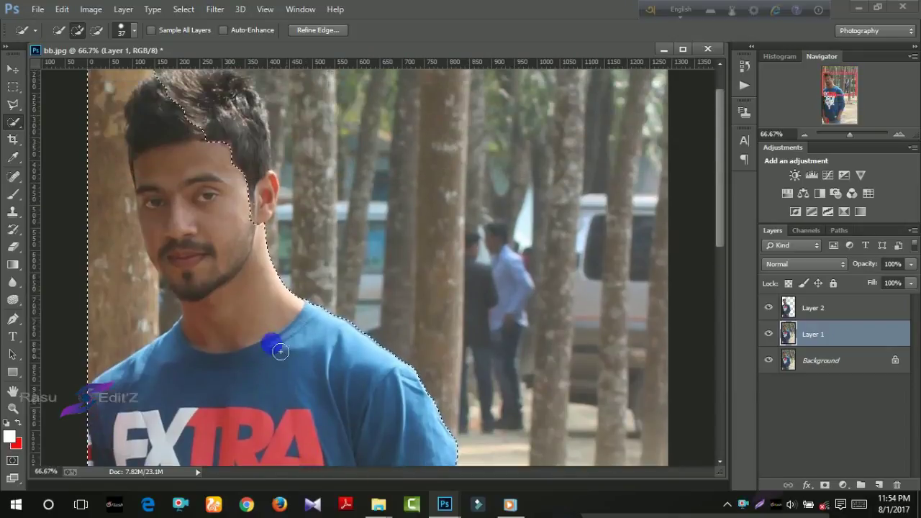
- Extend the selection over the top of the hair and down the figure to the hips
{"action": "mouse_move", "coordinate": [260, 243]}
{"action": "left_mouse_down"}
{"action": "mouse_move", "coordinate": [278, 234]}
{"action": "mouse_move", "coordinate": [223, 240]}
{"action": "mouse_move", "coordinate": [279, 242]}
{"action": "left_mouse_up"}
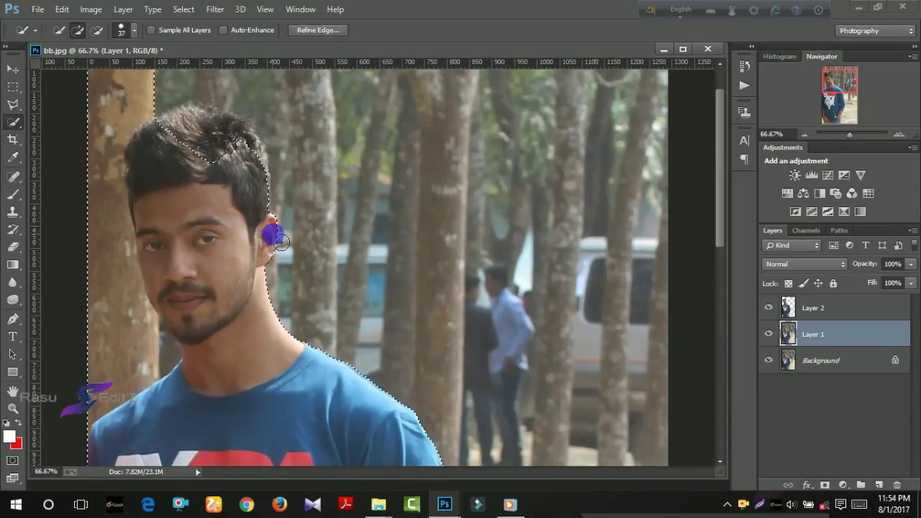
{"action": "scroll", "coordinate": [279, 241], "scroll_direction": "up", "scroll_amount": 1}
{"action": "mouse_move", "coordinate": [222, 199]}
{"action": "left_mouse_down"}
{"action": "mouse_move", "coordinate": [266, 203]}
{"action": "mouse_move", "coordinate": [251, 179]}
{"action": "mouse_move", "coordinate": [201, 151]}
{"action": "left_mouse_up"}
{"action": "scroll", "coordinate": [206, 206], "scroll_direction": "down", "scroll_amount": 3}
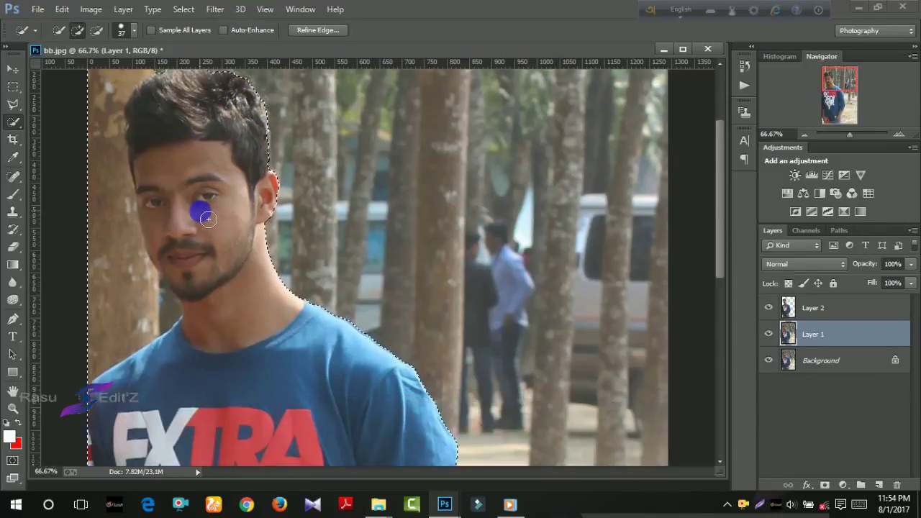
{"action": "scroll", "coordinate": [205, 220], "scroll_direction": "down", "scroll_amount": 9}
{"action": "scroll", "coordinate": [205, 219], "scroll_direction": "down", "scroll_amount": 5}
{"action": "mouse_move", "coordinate": [199, 211]}
{"action": "left_mouse_down"}
{"action": "mouse_move", "coordinate": [396, 366]}
{"action": "mouse_move", "coordinate": [415, 421]}
{"action": "left_mouse_up"}
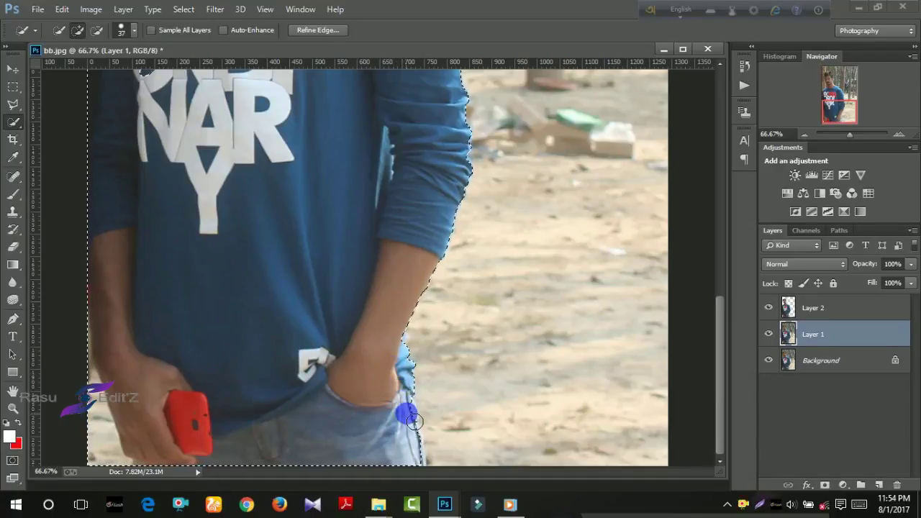
- Subtract the tree trunk beside the head from the selection
{"action": "scroll", "coordinate": [159, 432], "scroll_direction": "up", "scroll_amount": 8}
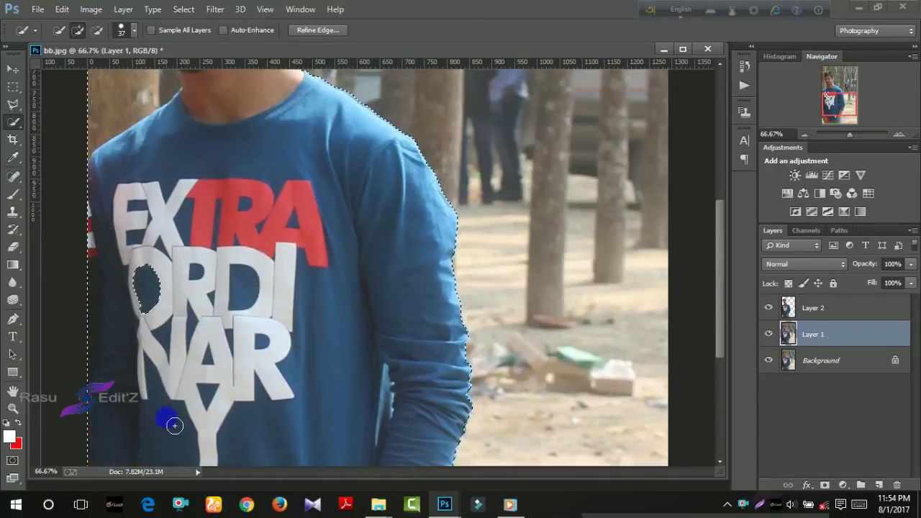
{"action": "scroll", "coordinate": [175, 425], "scroll_direction": "up", "scroll_amount": 5}
{"action": "scroll", "coordinate": [175, 411], "scroll_direction": "up", "scroll_amount": 2}
{"action": "left_click", "coordinate": [96, 29]}
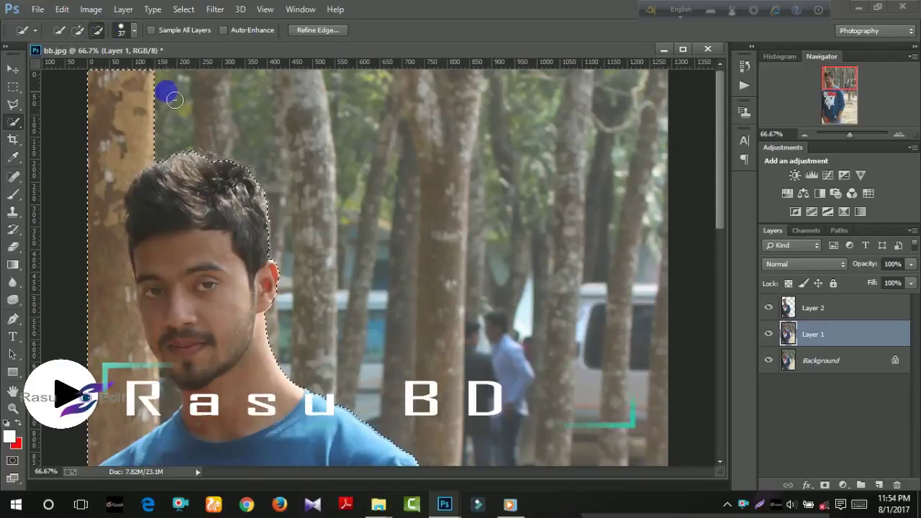
{"action": "mouse_move", "coordinate": [174, 97]}
{"action": "left_mouse_down"}
{"action": "mouse_move", "coordinate": [117, 111]}
{"action": "mouse_move", "coordinate": [133, 146]}
{"action": "mouse_move", "coordinate": [156, 125]}
{"action": "mouse_move", "coordinate": [103, 191]}
{"action": "mouse_move", "coordinate": [134, 180]}
{"action": "left_mouse_up"}
{"action": "scroll", "coordinate": [123, 181], "scroll_direction": "down", "scroll_amount": 2}
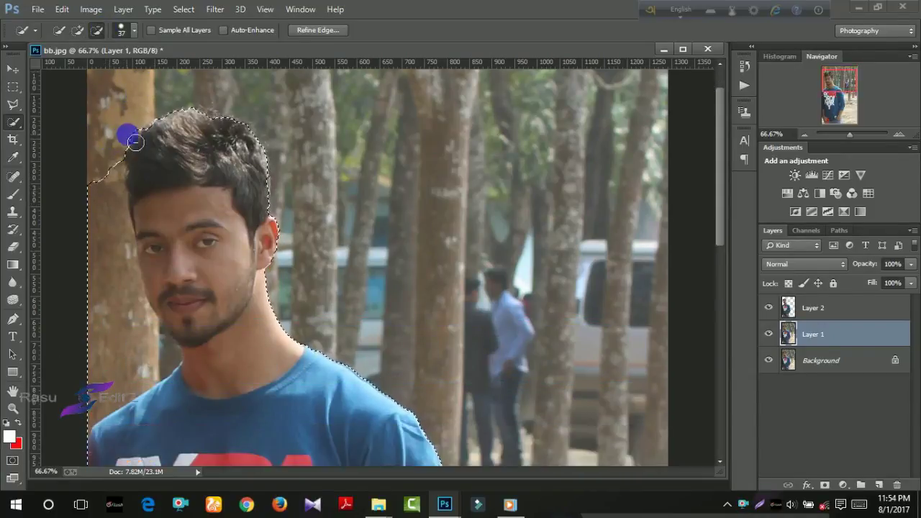
{"action": "mouse_move", "coordinate": [115, 151]}
{"action": "left_mouse_down"}
{"action": "mouse_move", "coordinate": [99, 226]}
{"action": "mouse_move", "coordinate": [103, 284]}
{"action": "left_mouse_up"}
- Zoom out to check the whole-figure selection and bring up its context menu
{"action": "scroll", "coordinate": [103, 283], "scroll_direction": "down", "scroll_amount": 2}
{"action": "scroll", "coordinate": [146, 194], "scroll_direction": "down", "scroll_amount": 5}
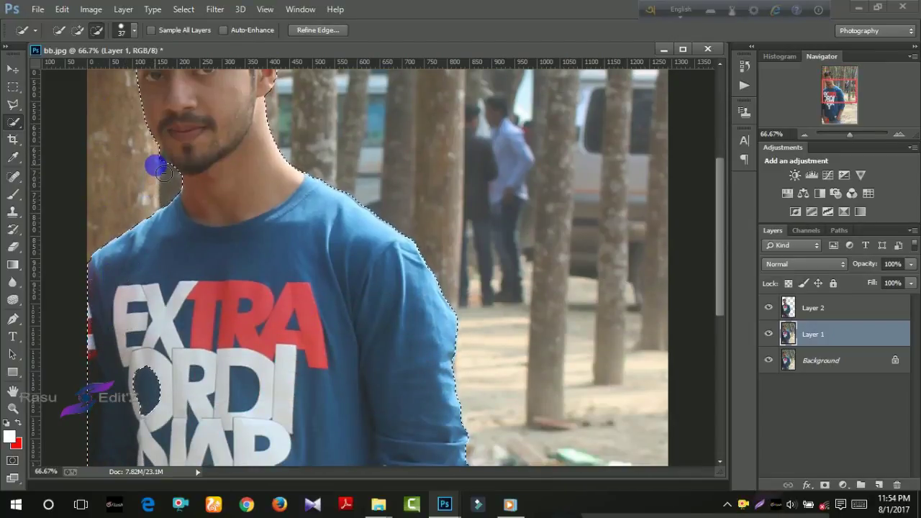
{"action": "scroll", "coordinate": [144, 195], "scroll_direction": "down", "scroll_amount": 1}
{"action": "scroll", "coordinate": [144, 195], "scroll_direction": "down", "scroll_amount": 8}
{"action": "scroll", "coordinate": [133, 201], "scroll_direction": "down", "scroll_amount": 1}
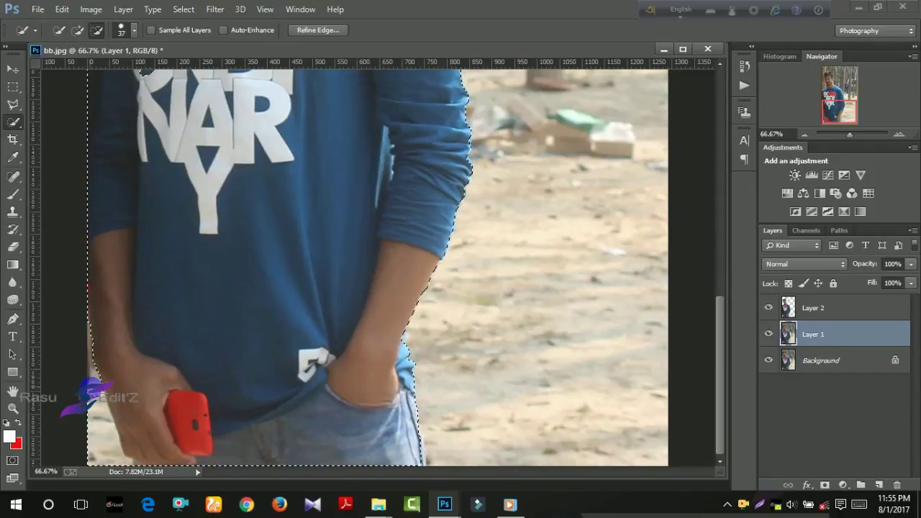
{"action": "scroll", "coordinate": [356, 325], "scroll_direction": "up", "scroll_amount": 6}
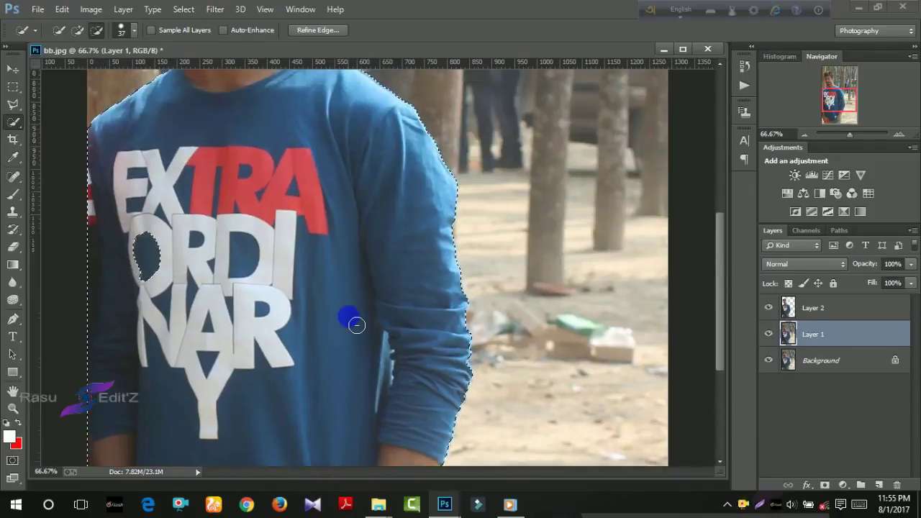
{"action": "scroll", "coordinate": [356, 325], "scroll_direction": "up", "scroll_amount": 4}
{"action": "scroll", "coordinate": [350, 319], "scroll_direction": "up", "scroll_amount": 3}
{"action": "scroll", "coordinate": [345, 313], "scroll_direction": "up", "scroll_amount": 3}
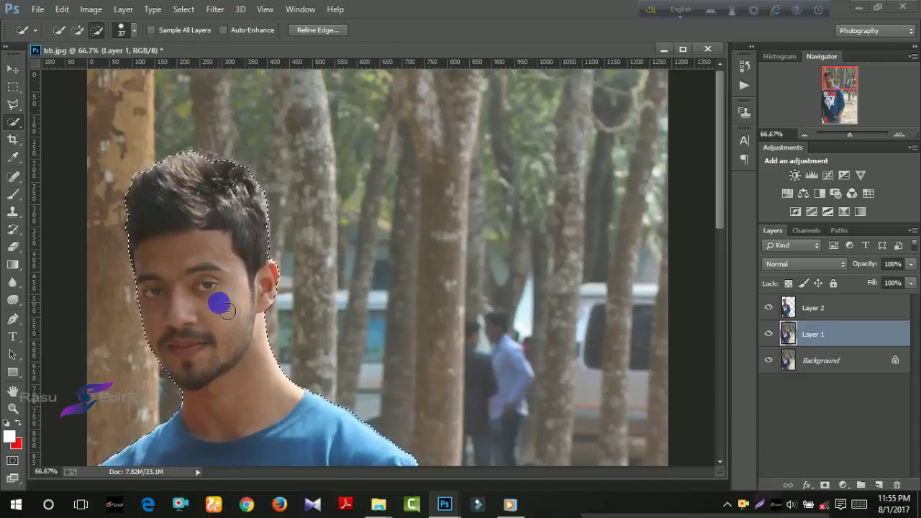
{"action": "key", "text": "ctrl+minus"}
{"action": "key", "text": "ctrl+minus"}
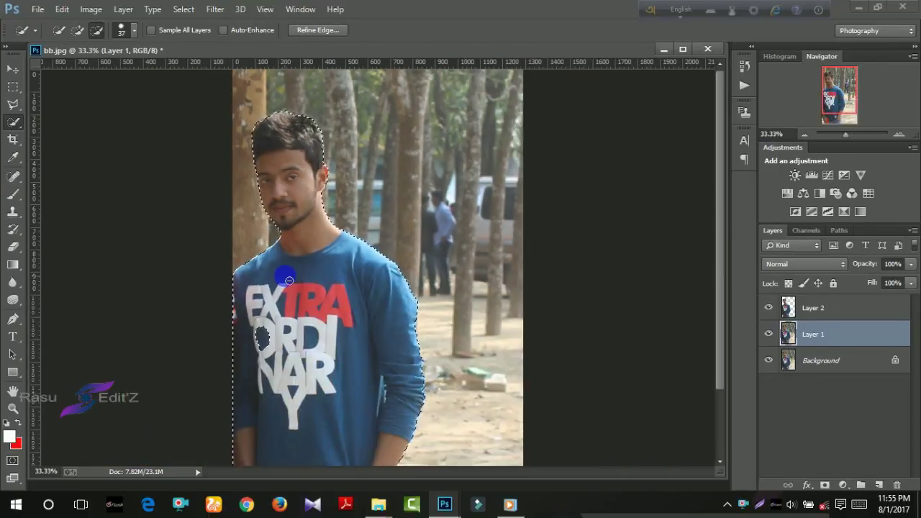
{"action": "right_click", "coordinate": [281, 206]}
- Content-Aware fill the man out of Layer 1, hide Layer 2, and deselect
{"action": "left_click", "coordinate": [329, 395]}
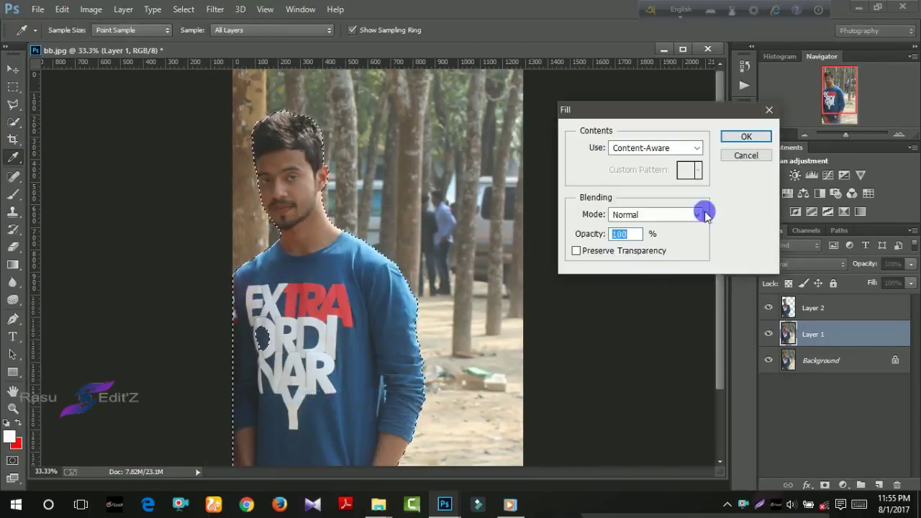
{"action": "left_click", "coordinate": [741, 137]}
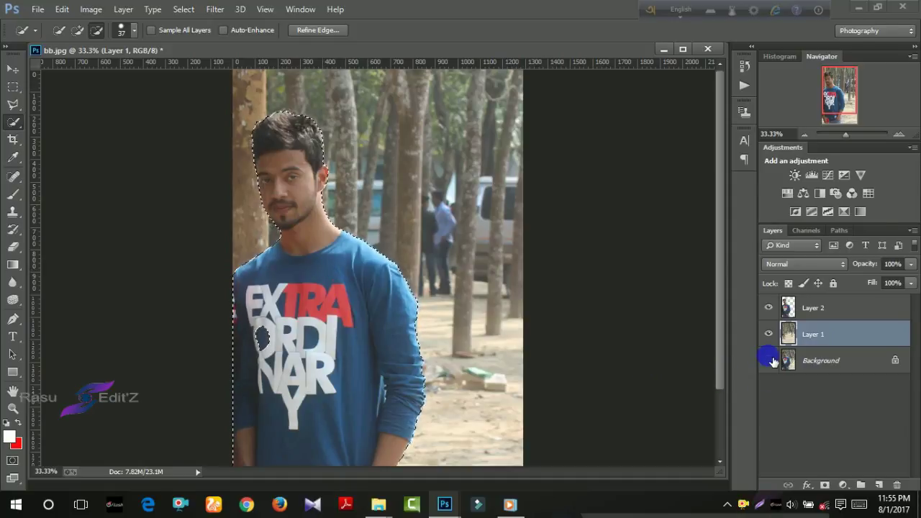
{"action": "left_click", "coordinate": [769, 310]}
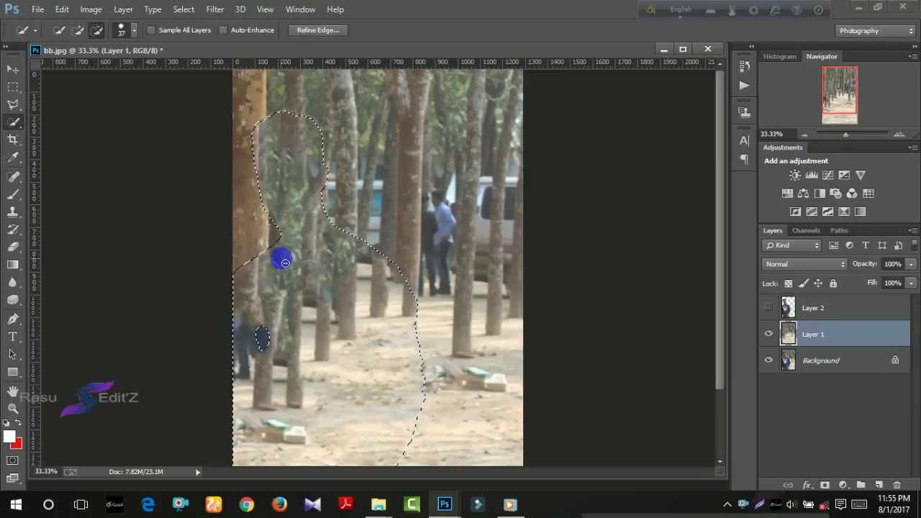
{"action": "right_click", "coordinate": [280, 259]}
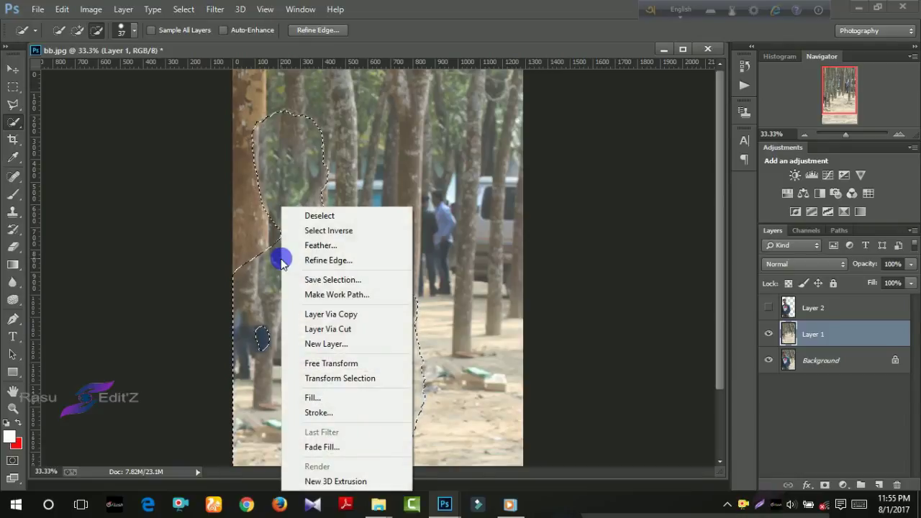
{"action": "left_click", "coordinate": [306, 216]}
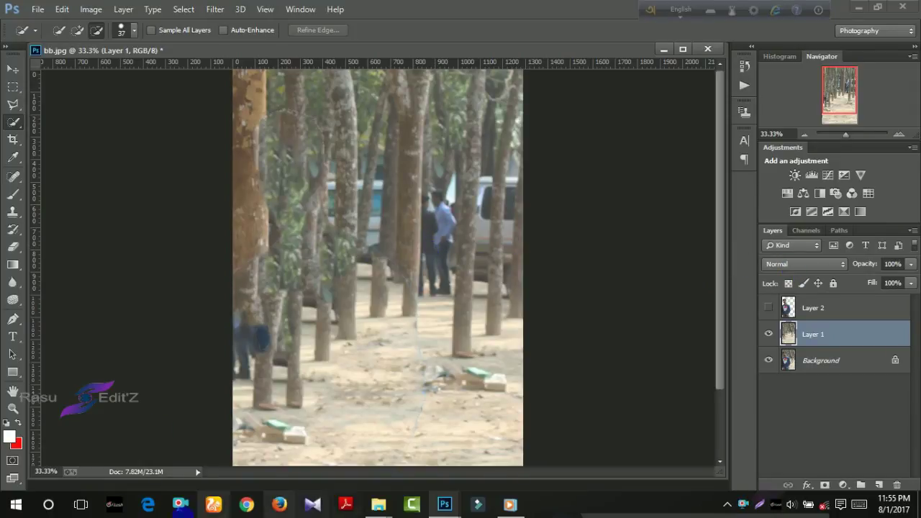
- In Camera Raw Filter, set contrast to +100, deepen shadows and lower whites
{"action": "left_click", "coordinate": [215, 8]}
{"action": "left_click", "coordinate": [237, 86]}
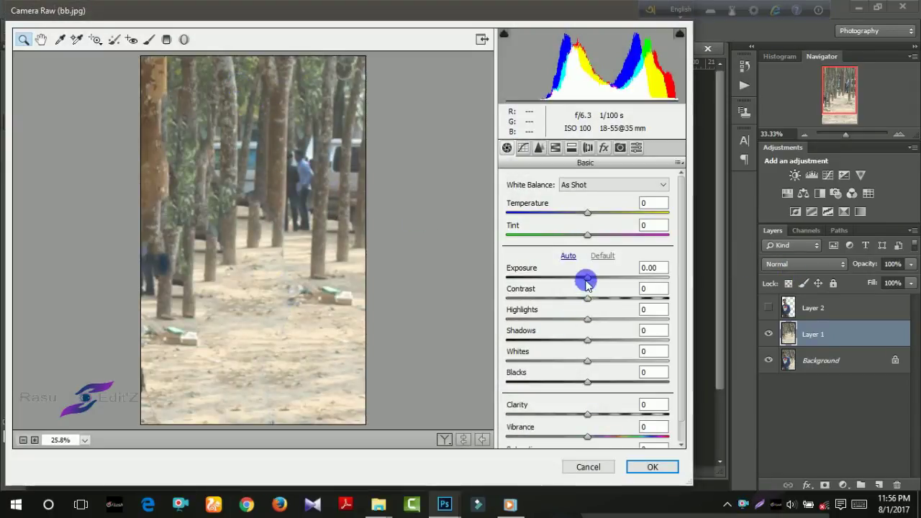
{"action": "left_click_drag", "start_coordinate": [586, 283], "coordinate": [670, 297]}
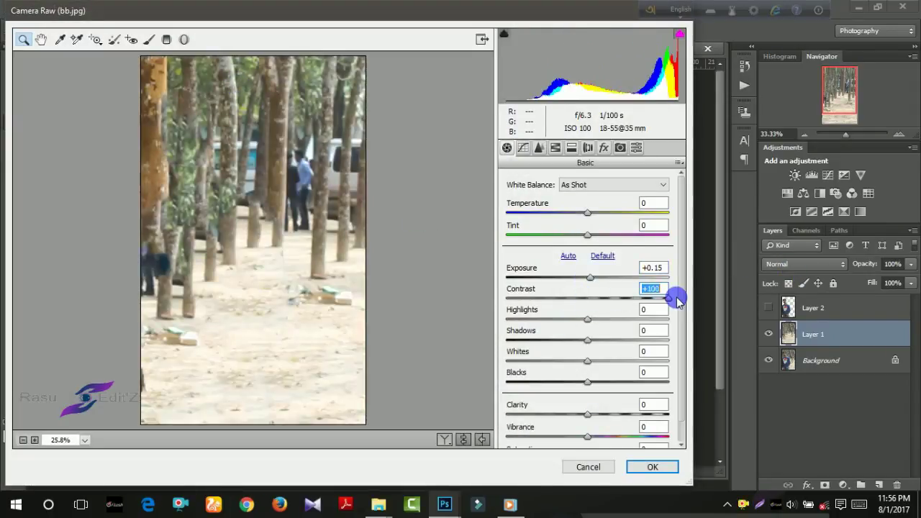
{"action": "mouse_move", "coordinate": [589, 344]}
{"action": "left_mouse_down"}
{"action": "mouse_move", "coordinate": [578, 343]}
{"action": "mouse_move", "coordinate": [582, 383]}
{"action": "left_mouse_up"}
{"action": "scroll", "coordinate": [600, 392], "scroll_direction": "down", "scroll_amount": 1}
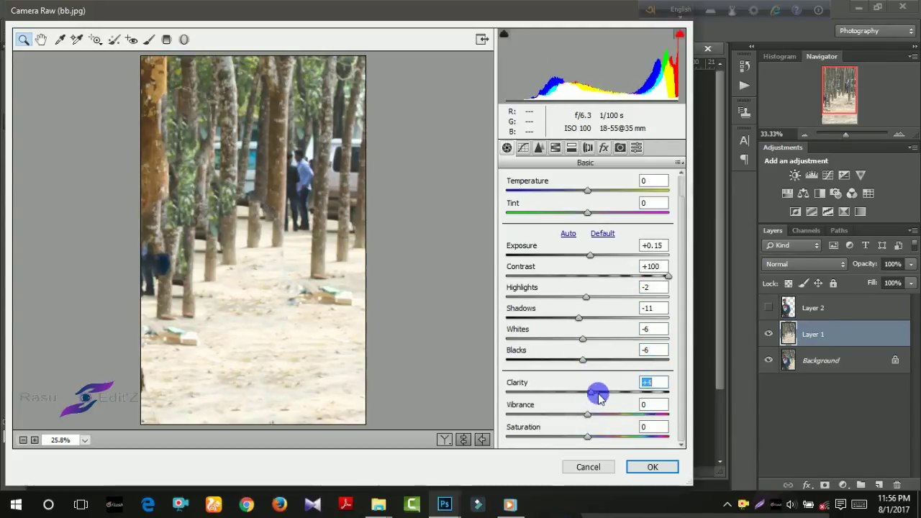
- Shift the Oranges, Yellows (-80) and Greens hues in the HSL panel
{"action": "left_click", "coordinate": [539, 148]}
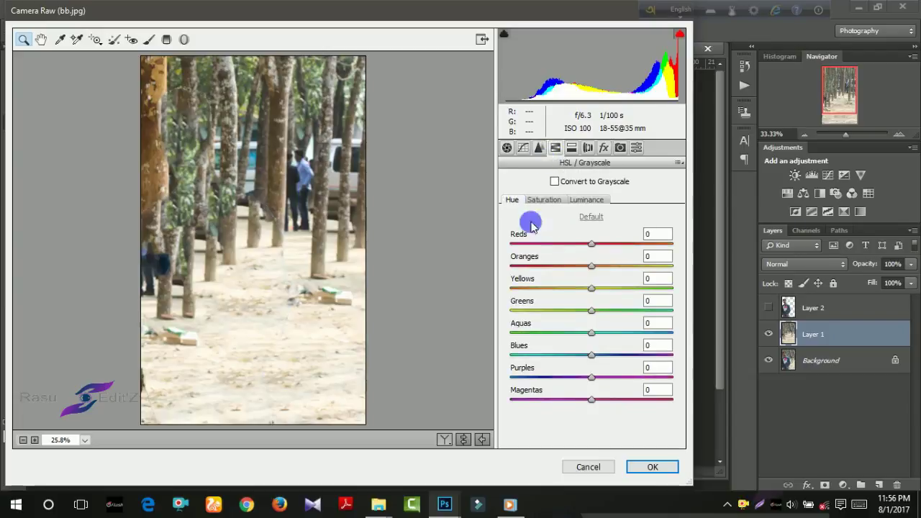
{"action": "left_click_drag", "start_coordinate": [651, 268], "coordinate": [572, 265]}
{"action": "mouse_move", "coordinate": [565, 297]}
{"action": "left_mouse_down"}
{"action": "mouse_move", "coordinate": [525, 288]}
{"action": "mouse_move", "coordinate": [620, 269]}
{"action": "left_mouse_up"}
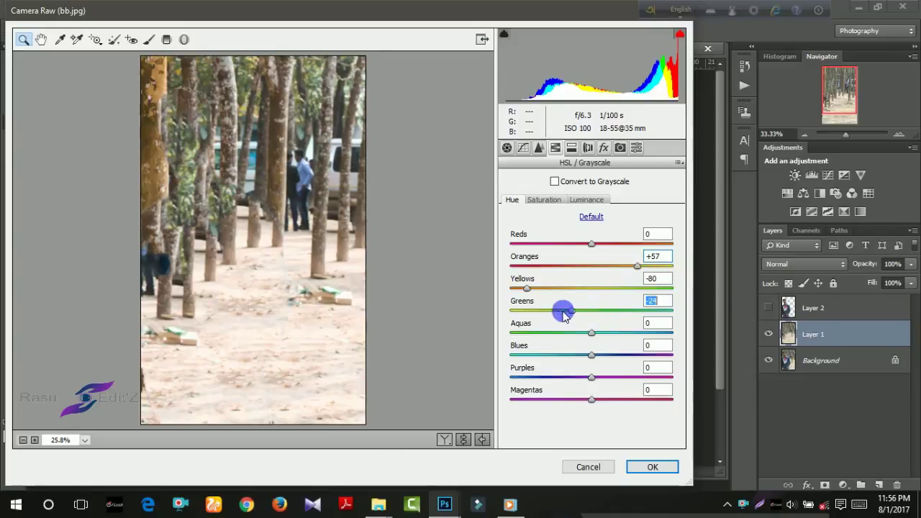
{"action": "left_click_drag", "start_coordinate": [564, 317], "coordinate": [654, 320]}
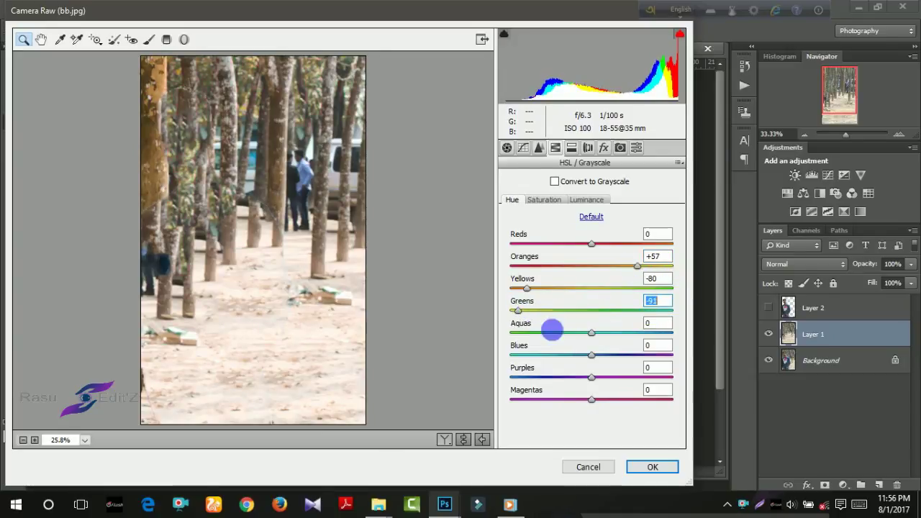
- Set saturation to Oranges +100, Yellows +58 and Reds +70
{"action": "left_click", "coordinate": [544, 199]}
{"action": "left_click_drag", "start_coordinate": [590, 266], "coordinate": [679, 268]}
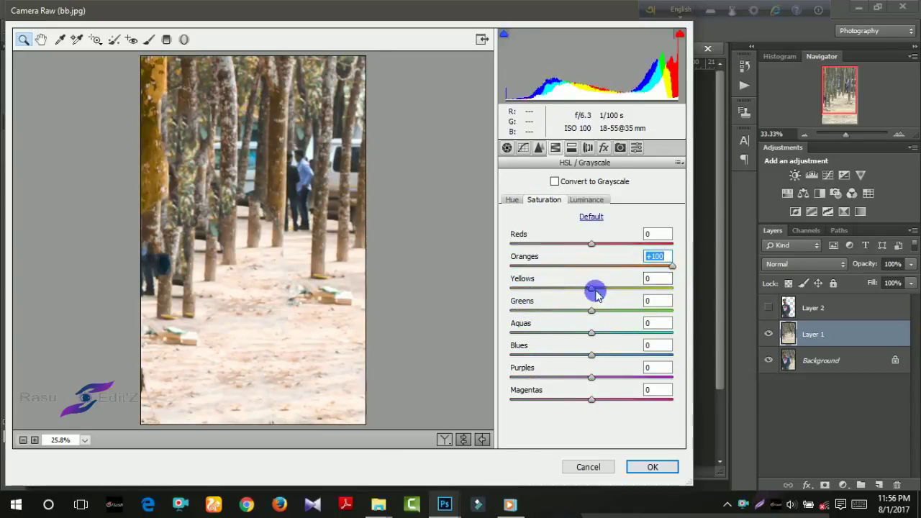
{"action": "left_click_drag", "start_coordinate": [591, 288], "coordinate": [638, 288]}
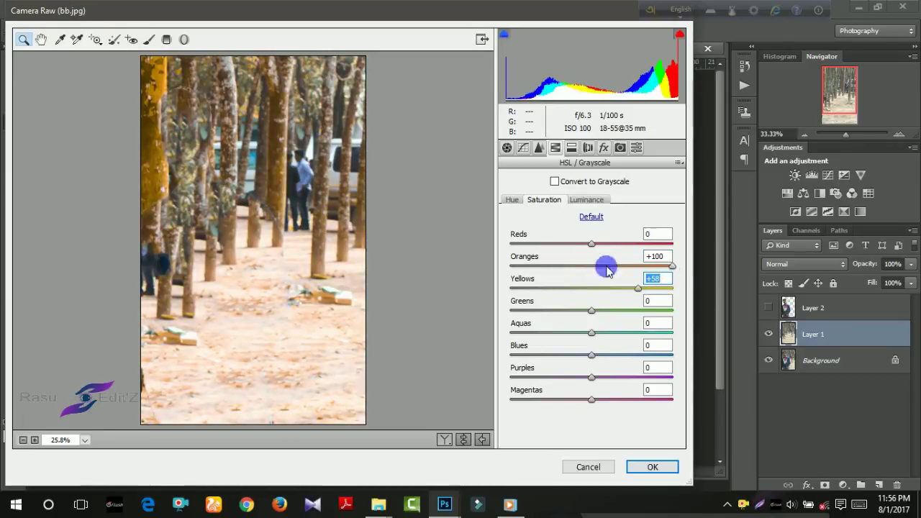
{"action": "left_click_drag", "start_coordinate": [591, 244], "coordinate": [650, 243]}
- Retune Magentas (-91), Greens and Oranges hues, raise Greens luminance, and apply
{"action": "left_click", "coordinate": [514, 200]}
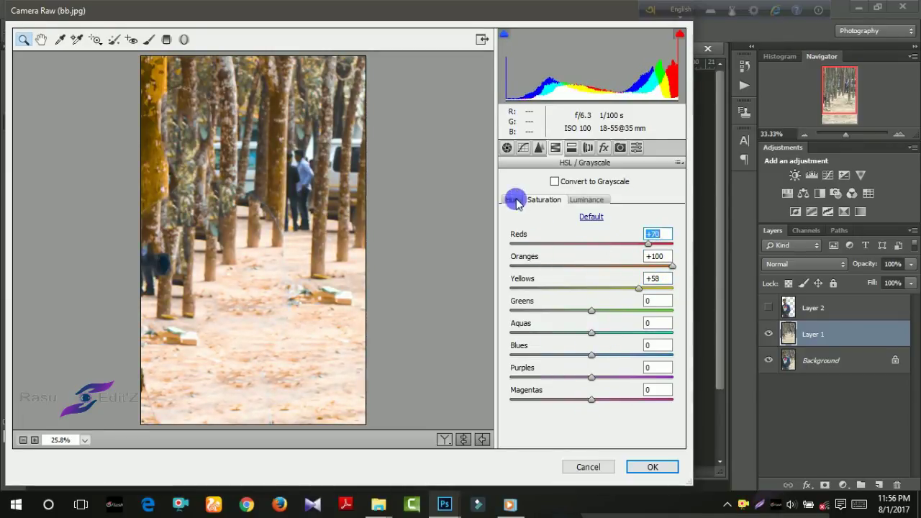
{"action": "left_click_drag", "start_coordinate": [592, 399], "coordinate": [518, 399]}
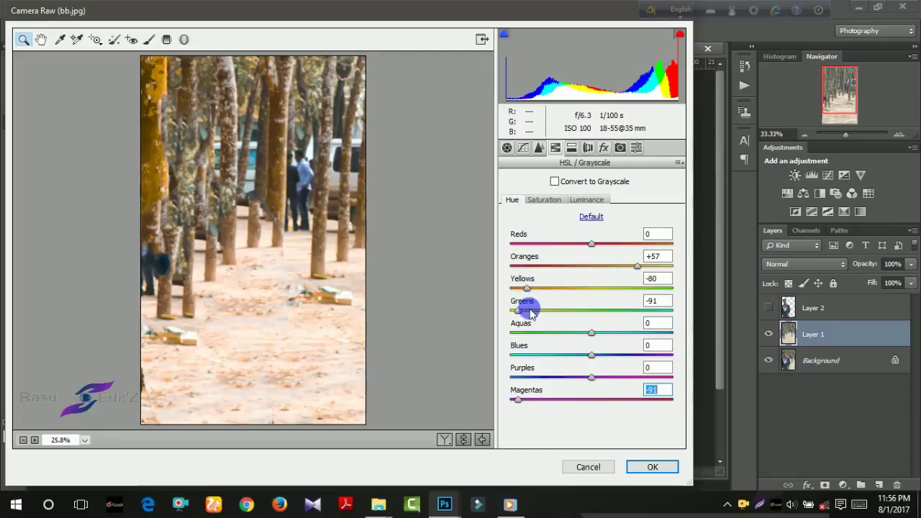
{"action": "left_click_drag", "start_coordinate": [533, 309], "coordinate": [587, 310]}
{"action": "mouse_move", "coordinate": [636, 267]}
{"action": "left_mouse_down"}
{"action": "mouse_move", "coordinate": [559, 266]}
{"action": "mouse_move", "coordinate": [590, 265]}
{"action": "left_mouse_up"}
{"action": "left_click", "coordinate": [585, 200]}
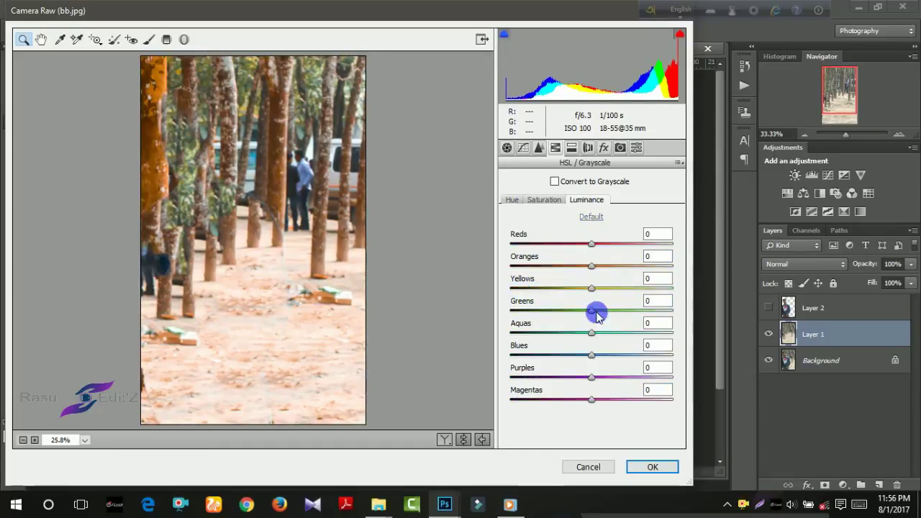
{"action": "left_click_drag", "start_coordinate": [596, 310], "coordinate": [617, 310]}
{"action": "left_click", "coordinate": [652, 467]}
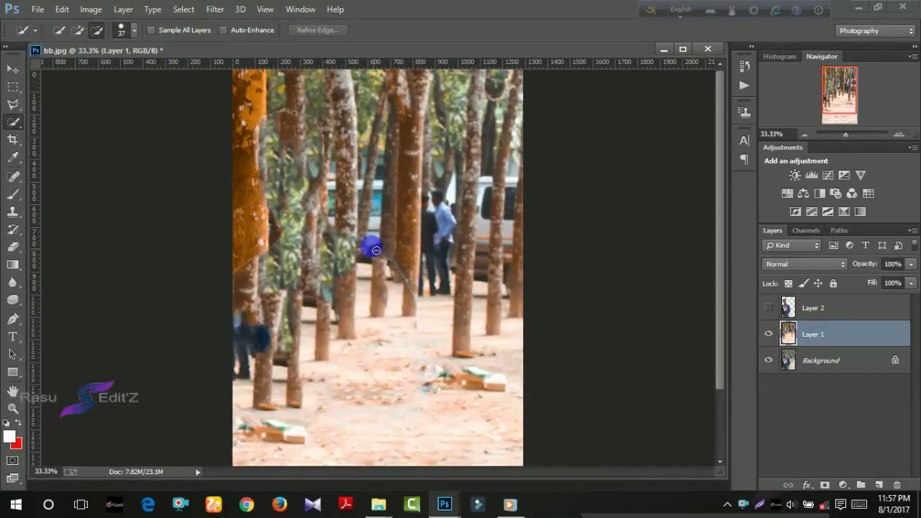
- Launch Color Efex Pro 4 and choose the Dark Contrasts filter
{"action": "left_click", "coordinate": [214, 9]}
{"action": "mouse_move", "coordinate": [237, 369]}
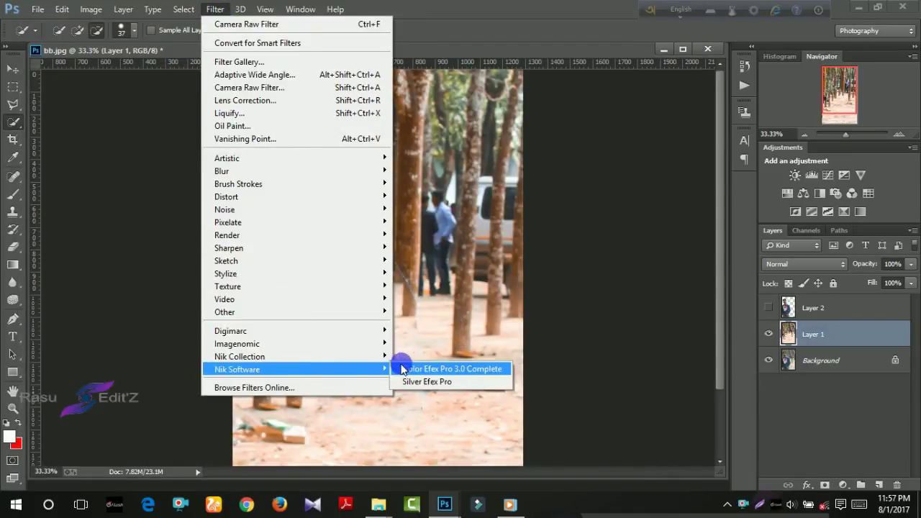
{"action": "left_click", "coordinate": [408, 357]}
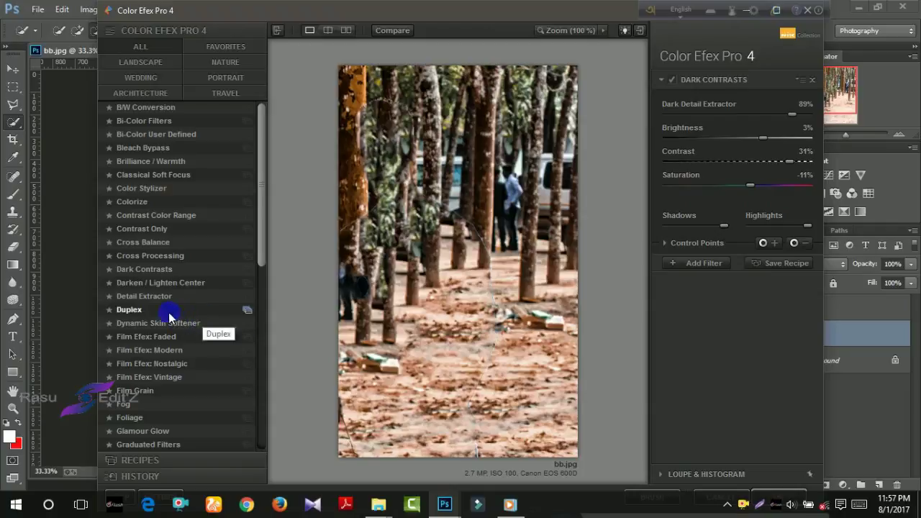
{"action": "left_click", "coordinate": [170, 317]}
{"action": "left_click", "coordinate": [144, 296]}
{"action": "left_click", "coordinate": [144, 269]}
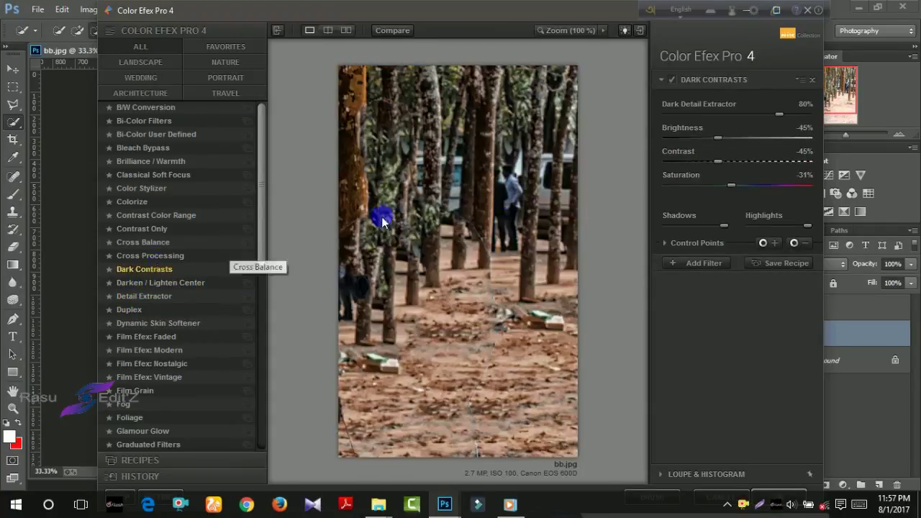
- Lower Dark Detail Extractor and fine-tune brightness for a subtler Dark Contrasts look
{"action": "left_click_drag", "start_coordinate": [780, 114], "coordinate": [700, 115]}
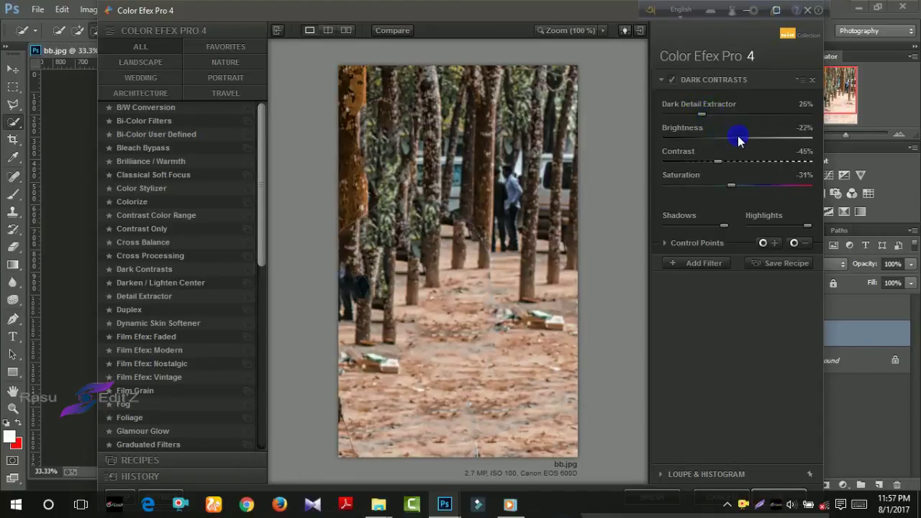
{"action": "left_click_drag", "start_coordinate": [754, 141], "coordinate": [739, 141]}
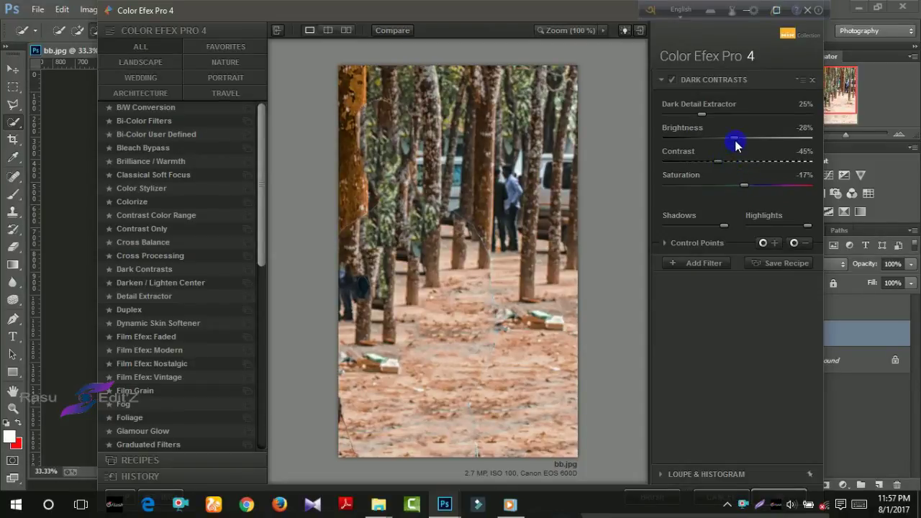
{"action": "left_click_drag", "start_coordinate": [735, 144], "coordinate": [751, 140]}
{"action": "left_click_drag", "start_coordinate": [706, 117], "coordinate": [728, 117]}
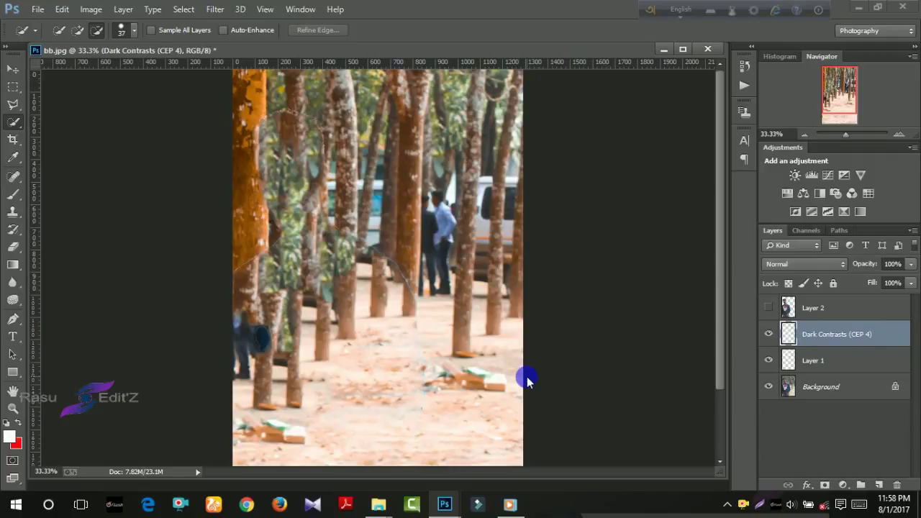
- Place the Tilt-Shift sharp band and blur transitions lower in the photo
{"action": "left_click", "coordinate": [215, 9]}
{"action": "mouse_move", "coordinate": [221, 171]}
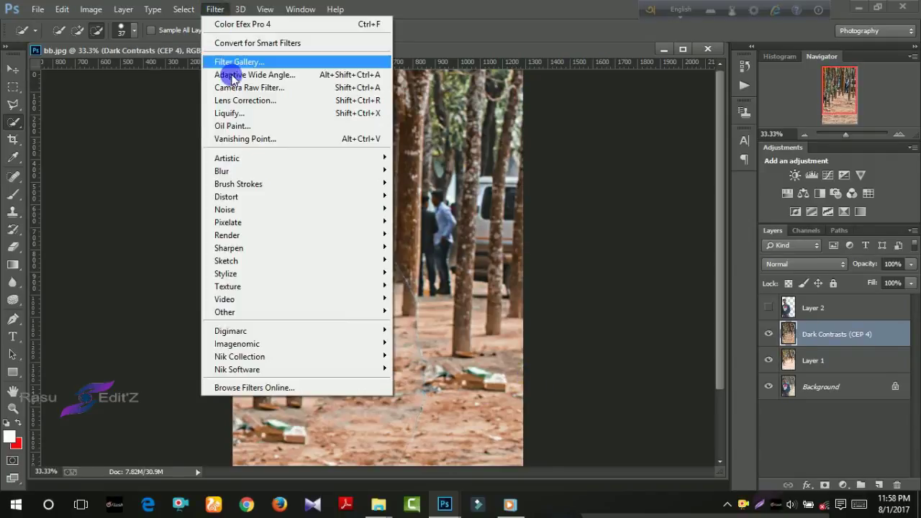
{"action": "left_click", "coordinate": [421, 196]}
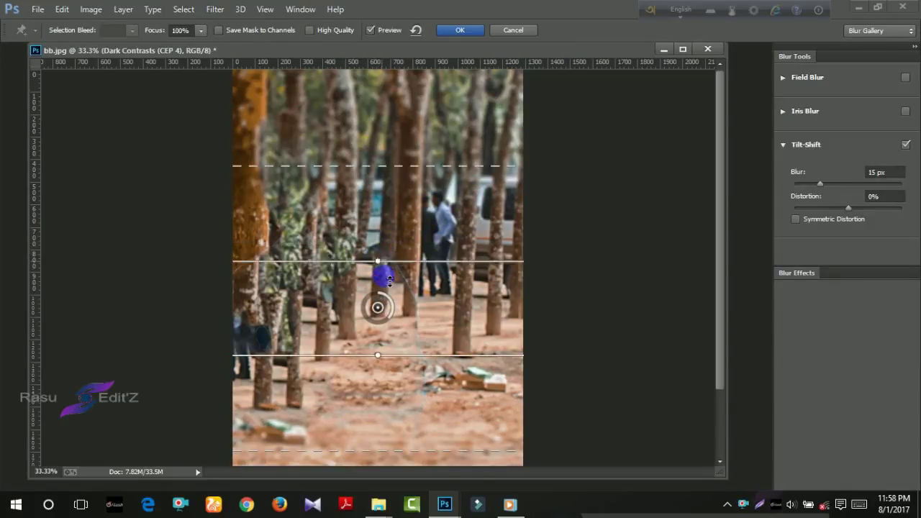
{"action": "left_click_drag", "start_coordinate": [379, 260], "coordinate": [377, 275]}
{"action": "left_click_drag", "start_coordinate": [365, 336], "coordinate": [350, 355]}
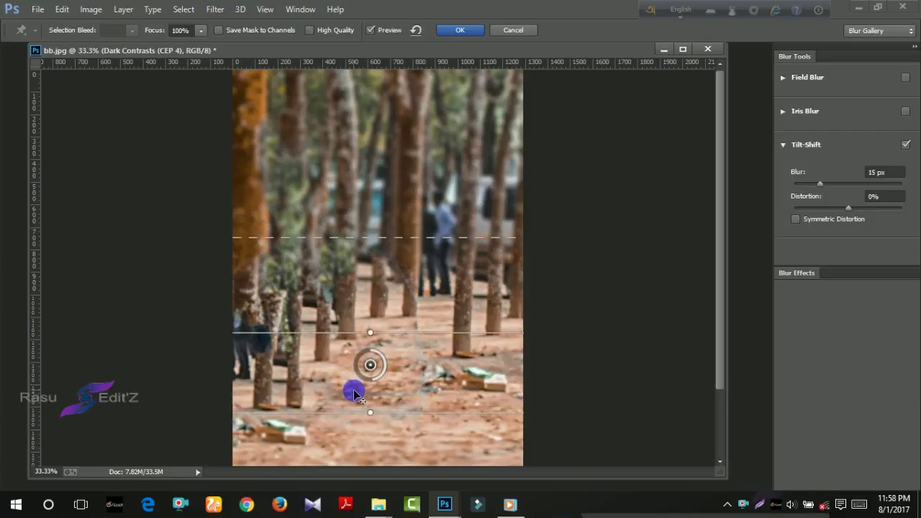
{"action": "left_click_drag", "start_coordinate": [346, 315], "coordinate": [347, 274]}
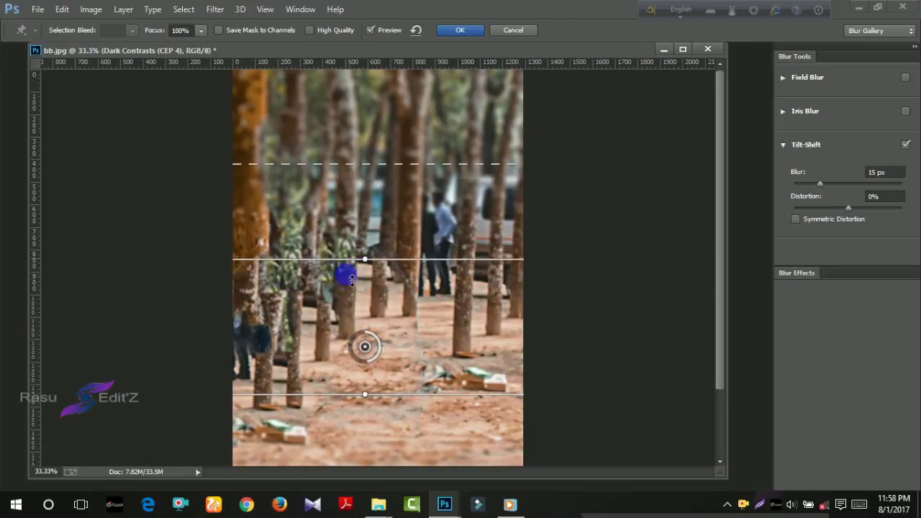
{"action": "left_click_drag", "start_coordinate": [356, 279], "coordinate": [346, 279]}
{"action": "mouse_move", "coordinate": [344, 185]}
{"action": "left_mouse_down"}
{"action": "mouse_move", "coordinate": [352, 258]}
{"action": "mouse_move", "coordinate": [343, 227]}
{"action": "left_mouse_up"}
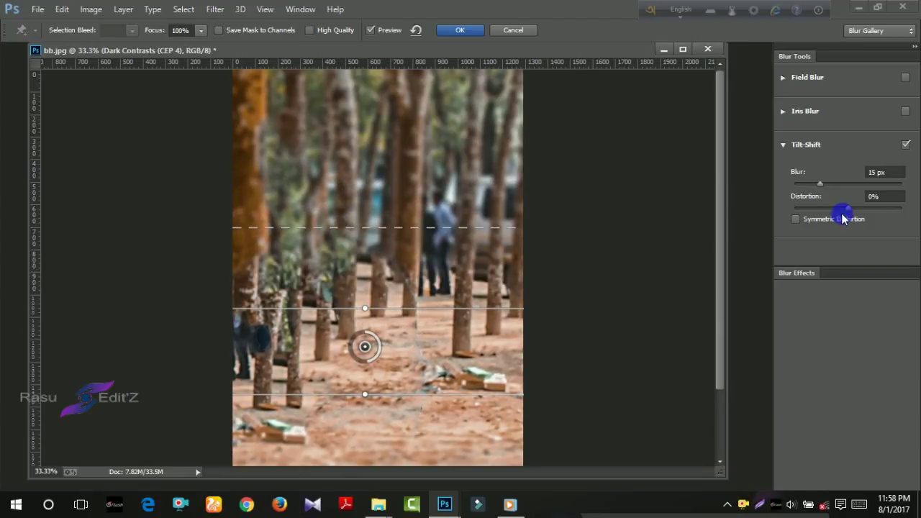
- Set distortion to -45%, adjust the band edges, and apply the 14 px tilt-shift blur
{"action": "mouse_move", "coordinate": [848, 208]}
{"action": "left_mouse_down"}
{"action": "mouse_move", "coordinate": [824, 208]}
{"action": "mouse_move", "coordinate": [818, 184]}
{"action": "left_mouse_up"}
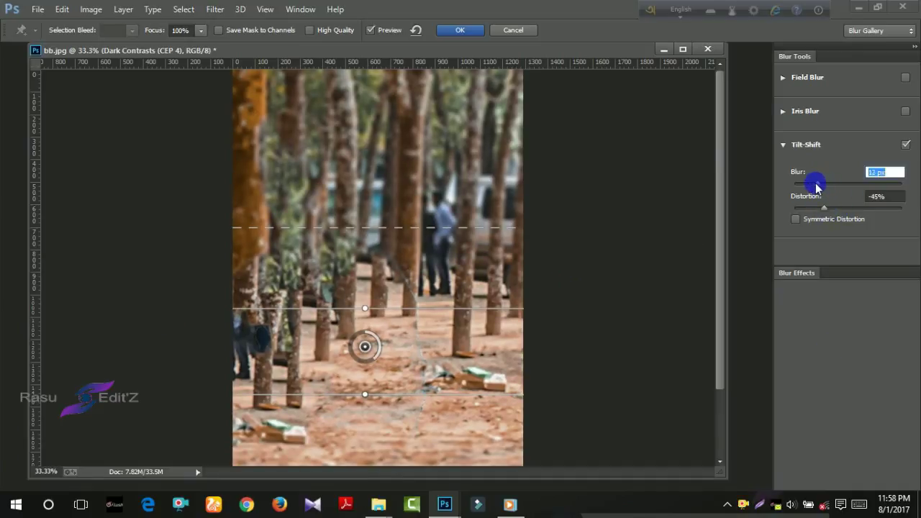
{"action": "left_click_drag", "start_coordinate": [373, 238], "coordinate": [364, 189]}
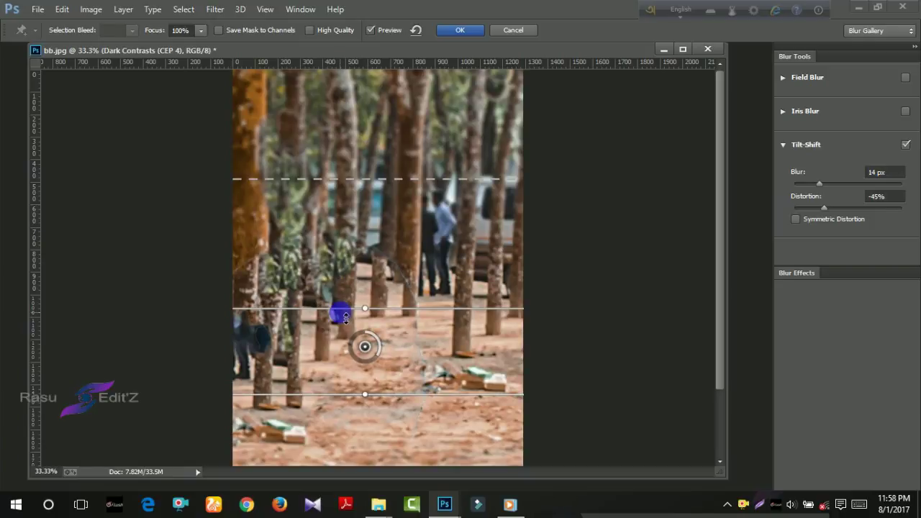
{"action": "left_click_drag", "start_coordinate": [344, 318], "coordinate": [335, 350]}
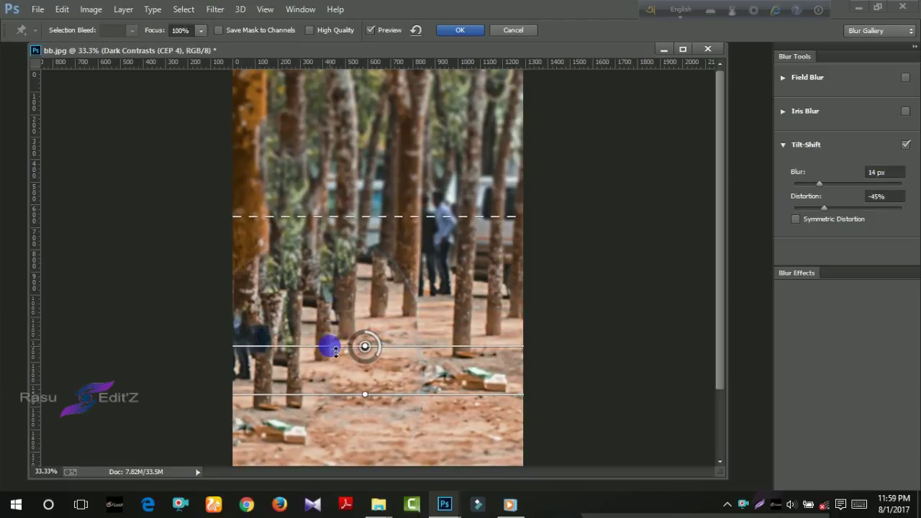
{"action": "left_click", "coordinate": [460, 30]}
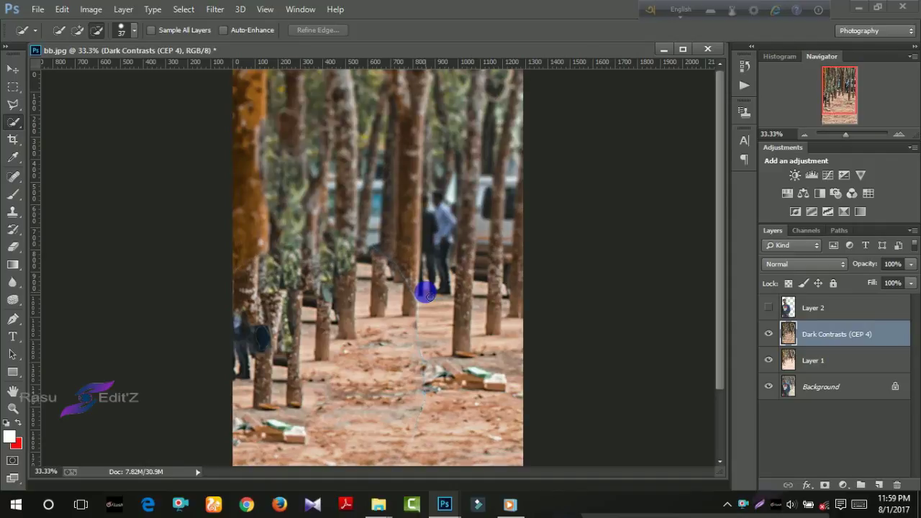
- Add a Brightness/Contrast adjustment layer with brightness reset to 0
{"action": "left_click", "coordinate": [795, 178]}
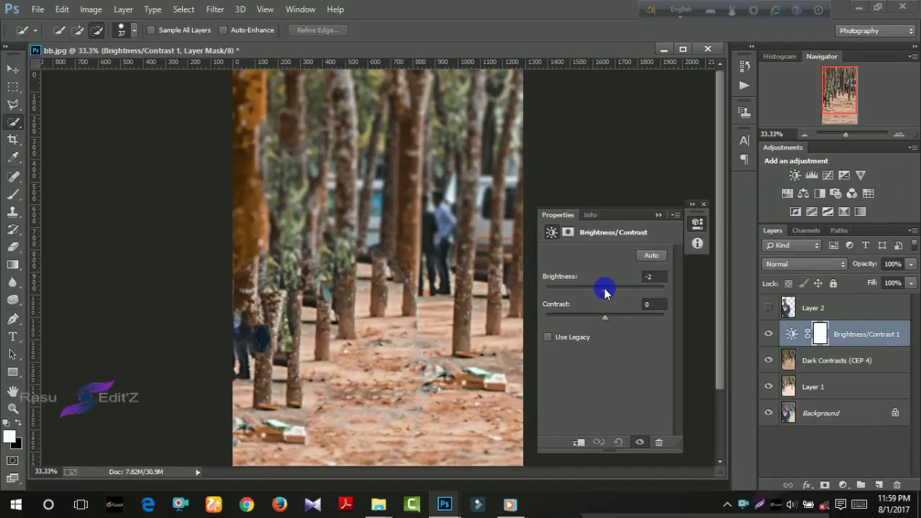
{"action": "left_click_drag", "start_coordinate": [604, 289], "coordinate": [606, 293]}
{"action": "left_click", "coordinate": [705, 205]}
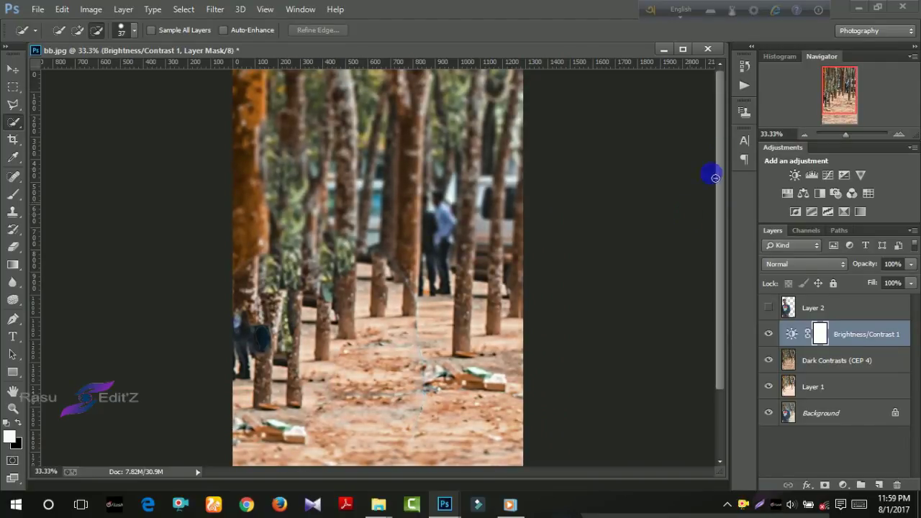
- Add a Color Lookup layer, trying several Fuji film looks before settling on FuturisticBleak
{"action": "left_click", "coordinate": [868, 193]}
{"action": "left_click", "coordinate": [629, 257]}
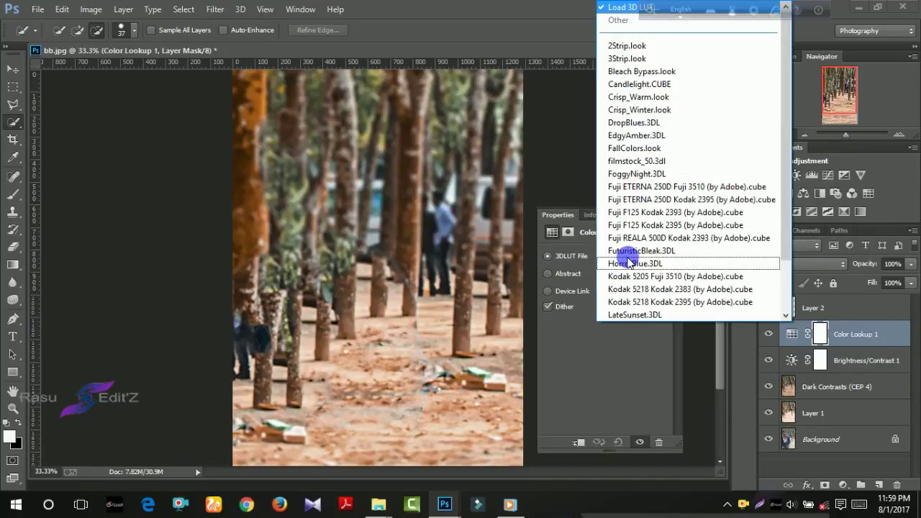
{"action": "left_click", "coordinate": [629, 188]}
{"action": "left_click", "coordinate": [617, 259]}
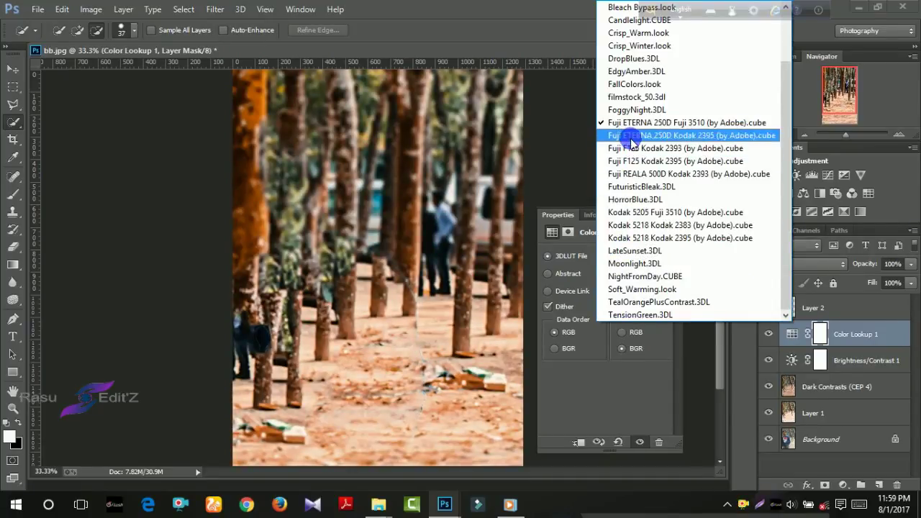
{"action": "left_click", "coordinate": [622, 172]}
{"action": "left_click", "coordinate": [626, 256]}
{"action": "left_click", "coordinate": [630, 149]}
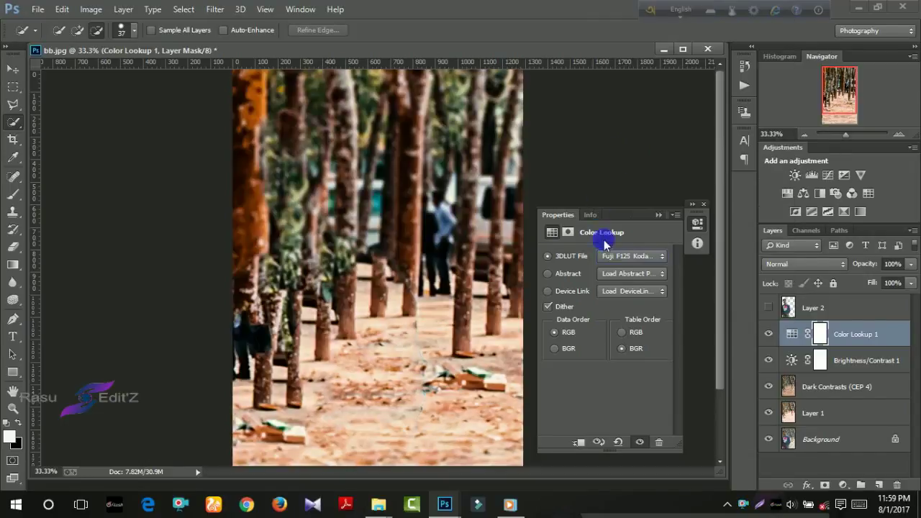
{"action": "left_click", "coordinate": [626, 256]}
{"action": "left_click", "coordinate": [631, 163]}
{"action": "left_click", "coordinate": [631, 255]}
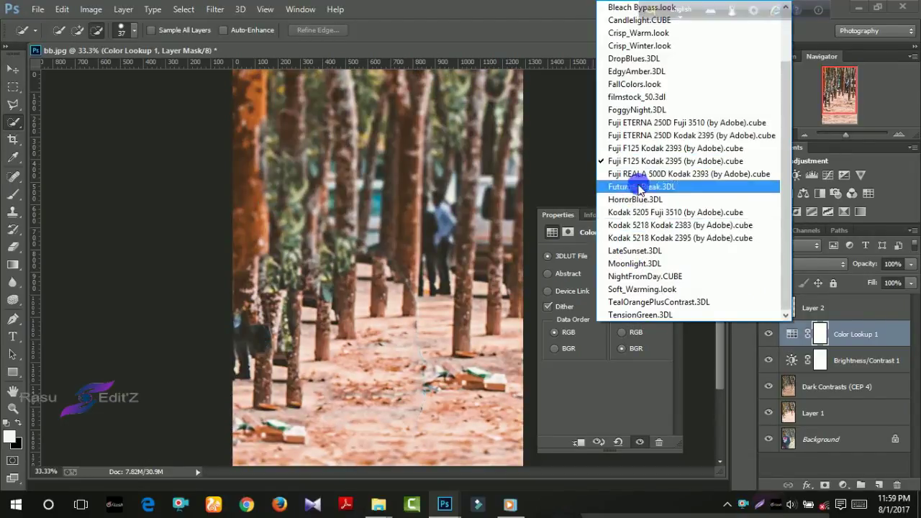
{"action": "left_click", "coordinate": [640, 175]}
{"action": "left_click", "coordinate": [621, 256]}
{"action": "left_click", "coordinate": [626, 190]}
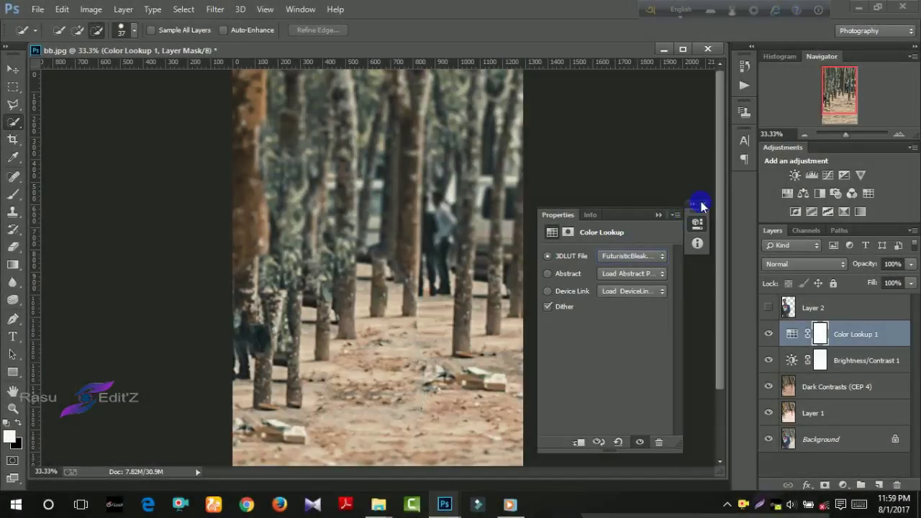
{"action": "left_click", "coordinate": [700, 205]}
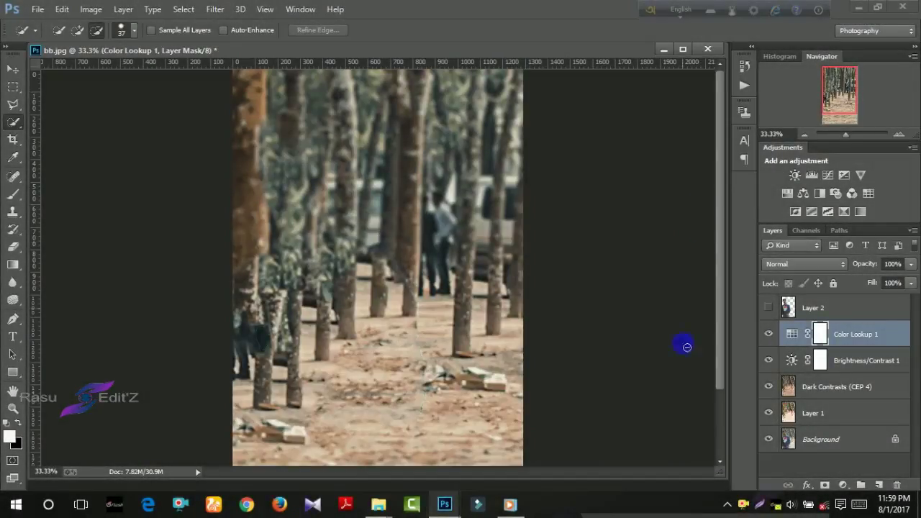
- Set the Color Lookup layer to 79% opacity and keep Layer 2 hidden
{"action": "left_click", "coordinate": [911, 265]}
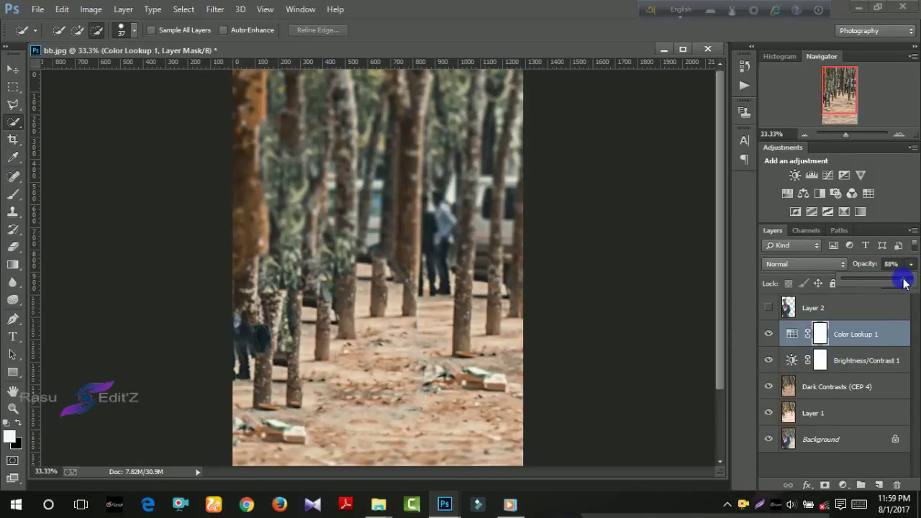
{"action": "left_click", "coordinate": [681, 273]}
{"action": "left_click", "coordinate": [777, 308]}
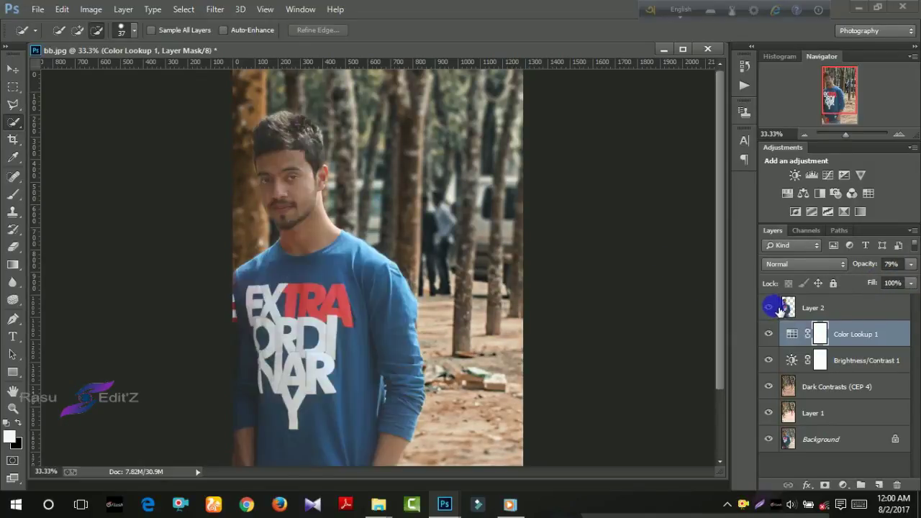
{"action": "left_click", "coordinate": [770, 308]}
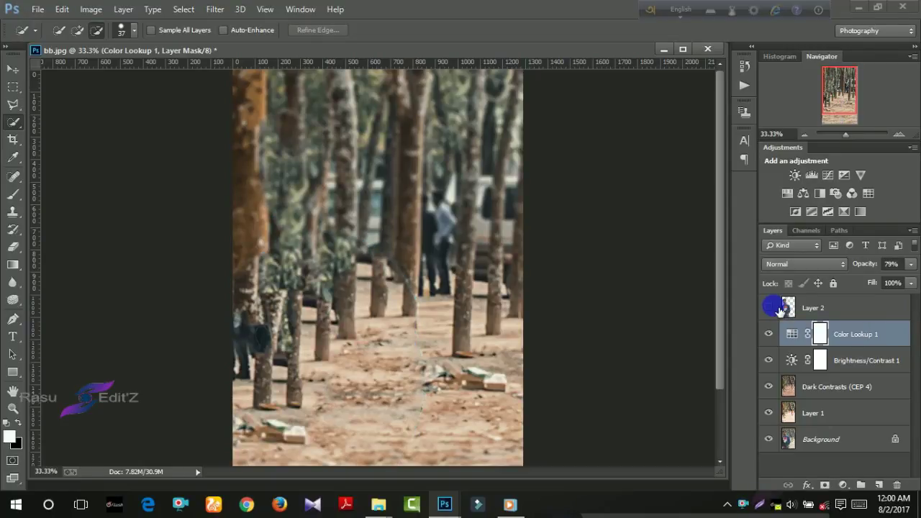
- Open the Camera Raw Filter and cancel it without applying changes
{"action": "left_click", "coordinate": [215, 8]}
{"action": "left_click", "coordinate": [242, 82]}
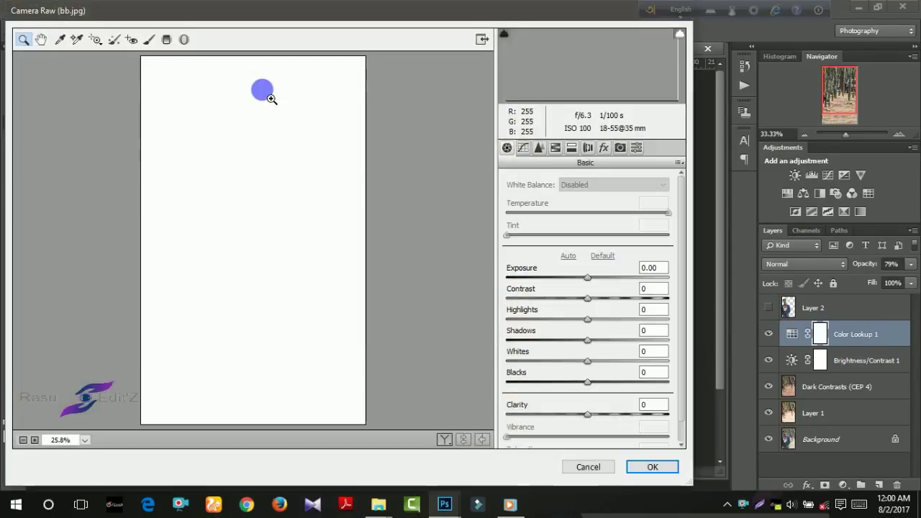
{"action": "left_click", "coordinate": [587, 467]}
- Apply a Camera Raw exposure of +0.55 to the Dark Contrasts (CEP 4) layer
{"action": "left_click", "coordinate": [856, 360]}
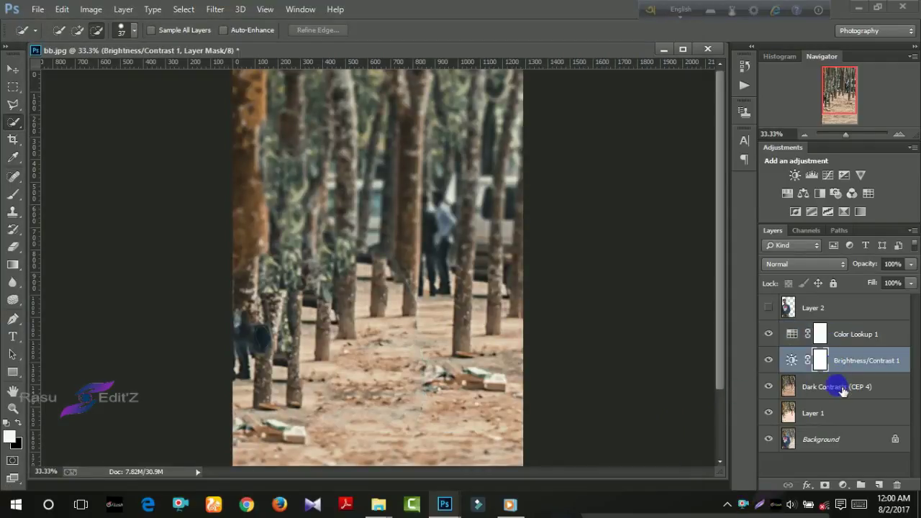
{"action": "left_click", "coordinate": [845, 386]}
{"action": "left_click", "coordinate": [205, 15]}
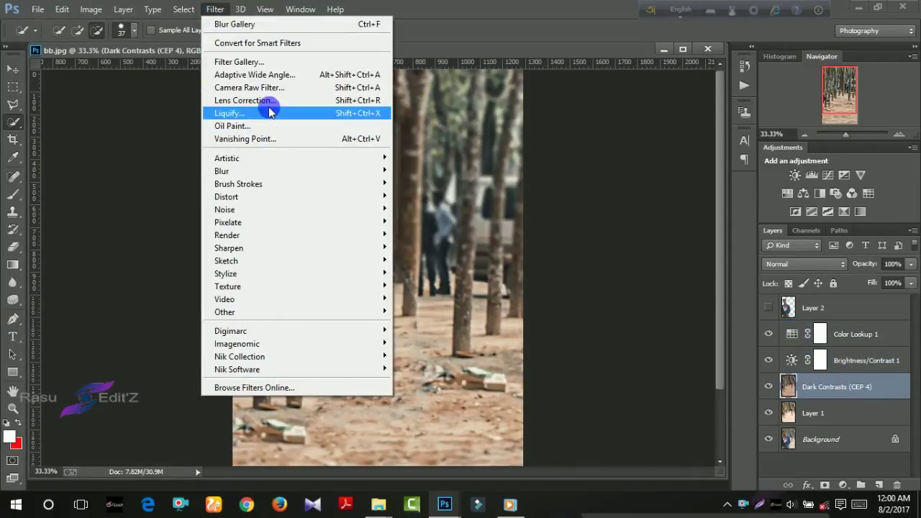
{"action": "left_click", "coordinate": [266, 85]}
{"action": "left_click_drag", "start_coordinate": [587, 298], "coordinate": [595, 277]}
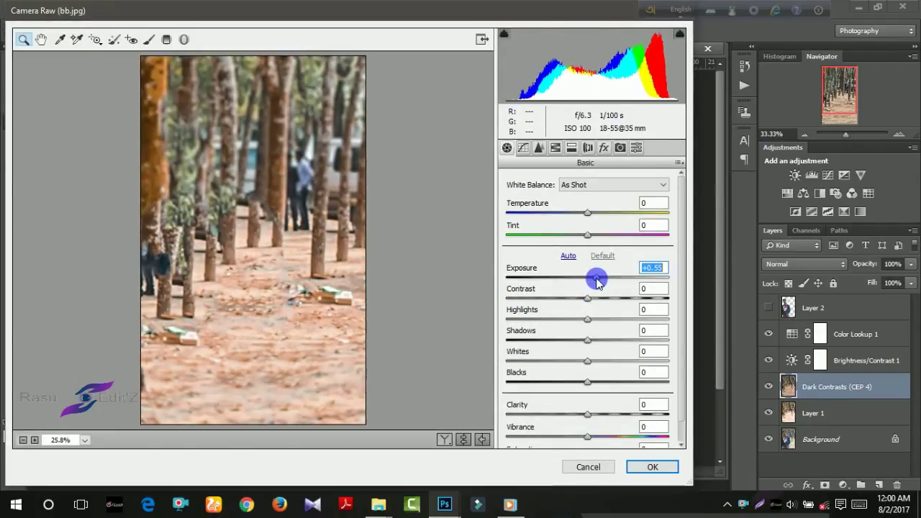
{"action": "left_click", "coordinate": [649, 467]}
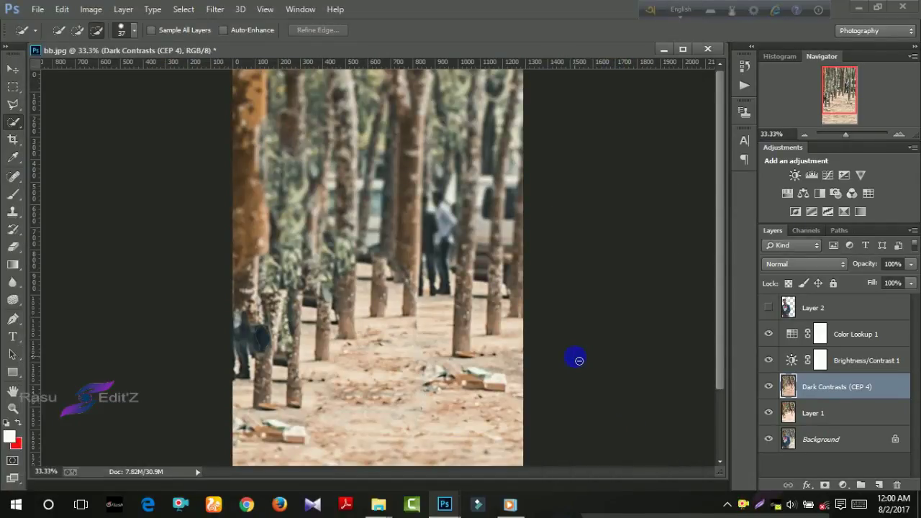
- Show and select Layer 2, then apply Color Efex Pro Contrast Color Range with reduced contrast
{"action": "left_click", "coordinate": [802, 307]}
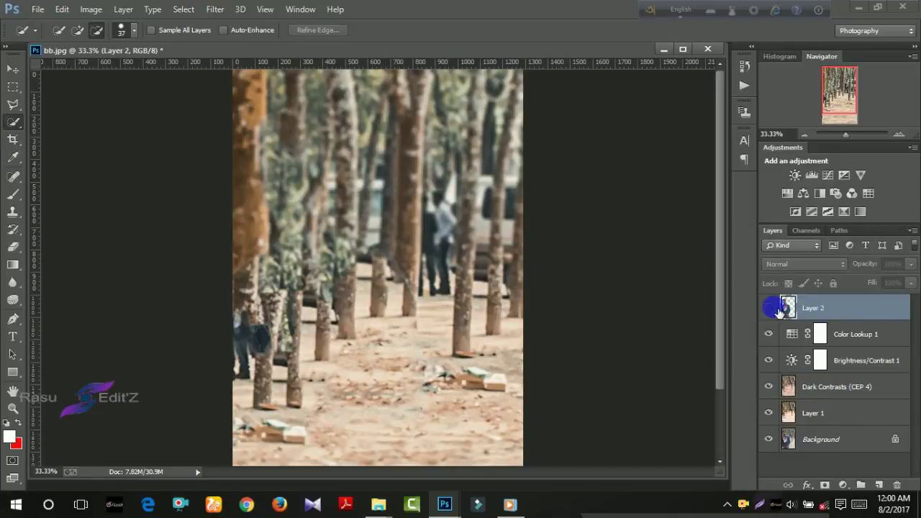
{"action": "left_click", "coordinate": [768, 307]}
{"action": "left_click", "coordinate": [216, 10]}
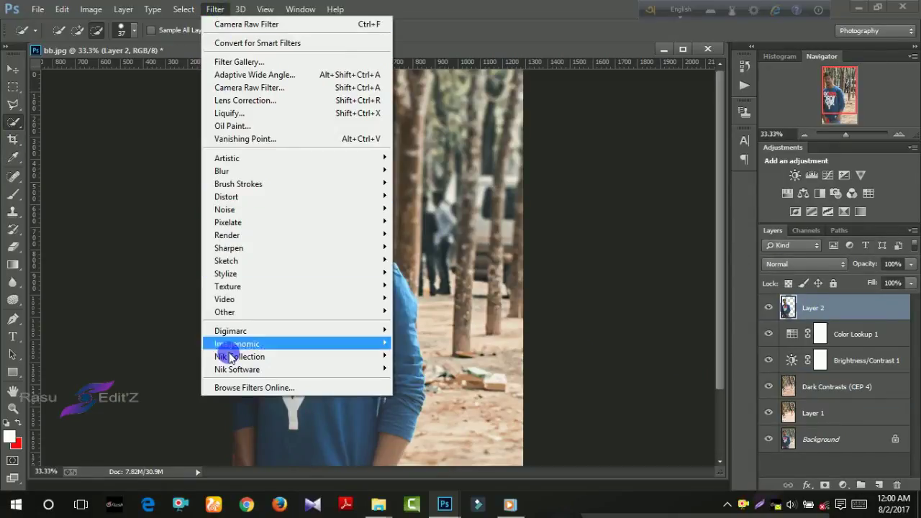
{"action": "left_click", "coordinate": [400, 366]}
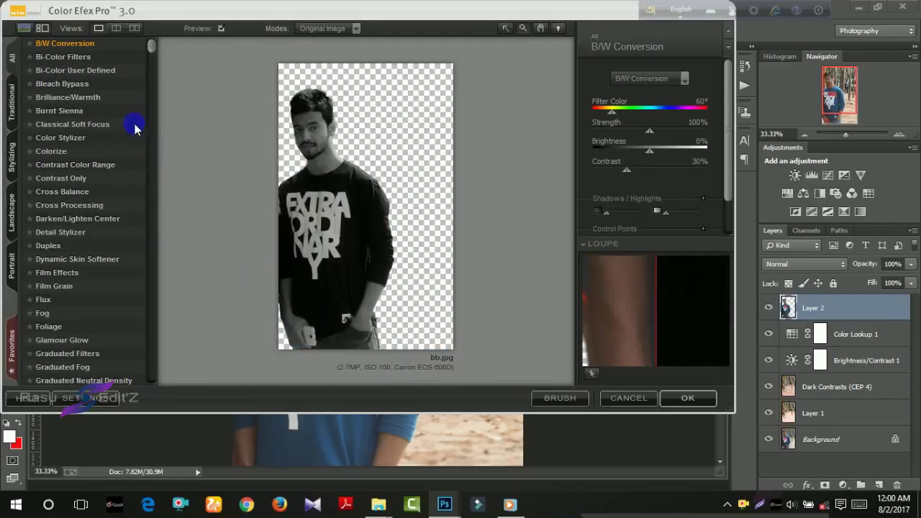
{"action": "left_click", "coordinate": [75, 165]}
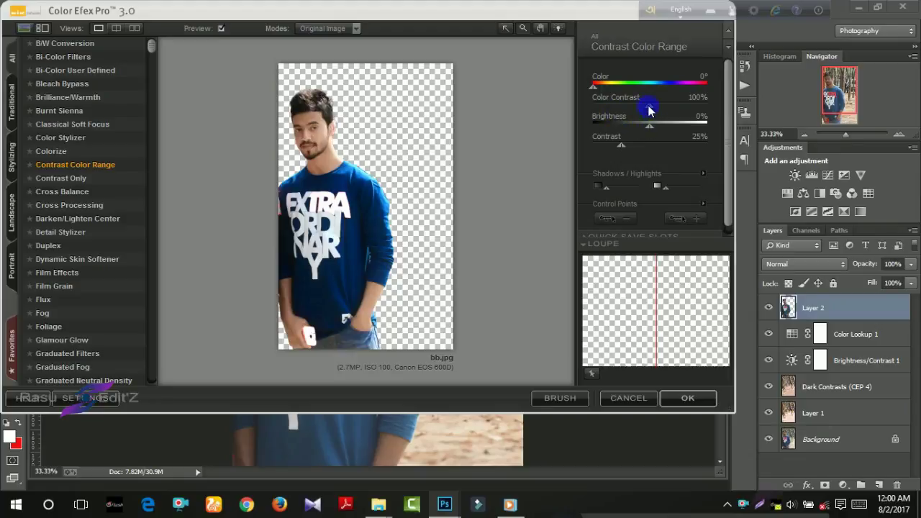
{"action": "left_click_drag", "start_coordinate": [648, 108], "coordinate": [641, 128]}
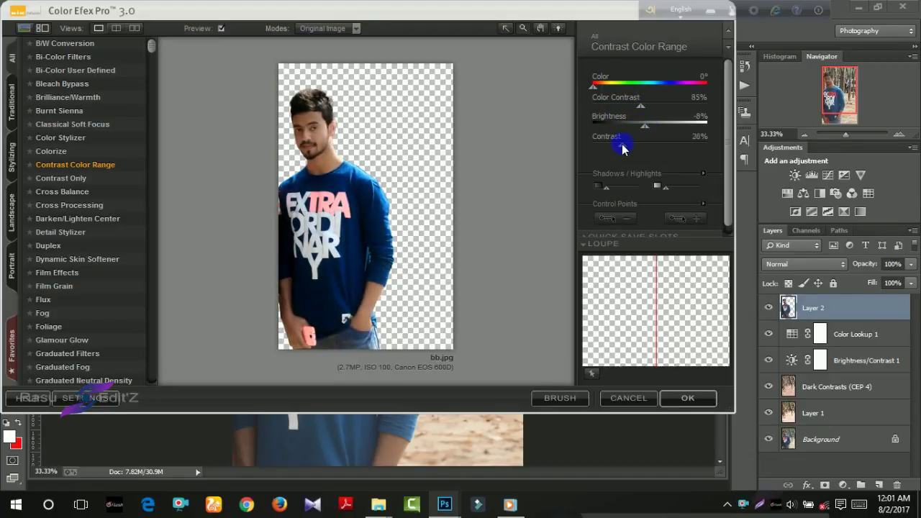
{"action": "left_click", "coordinate": [683, 399]}
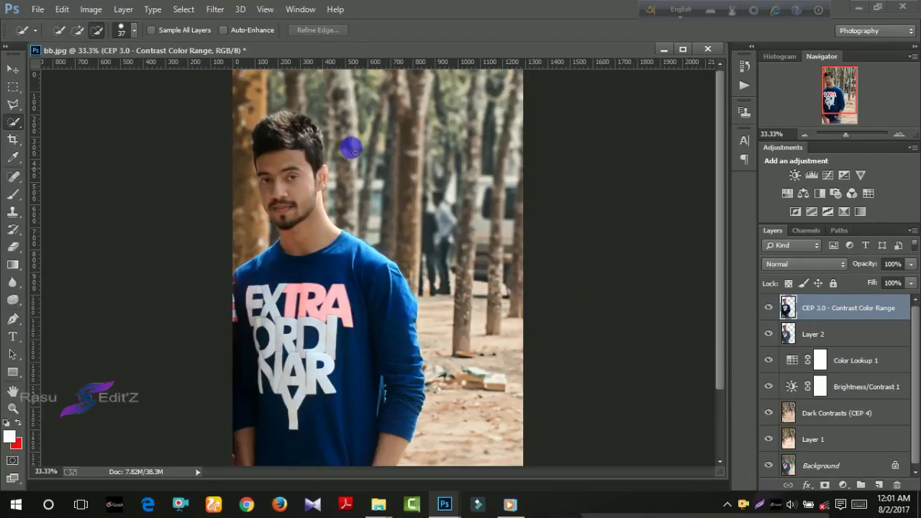
- In Camera Raw, raise the exposure slightly and add luminance noise reduction
{"action": "left_click", "coordinate": [216, 10]}
{"action": "left_click", "coordinate": [249, 89]}
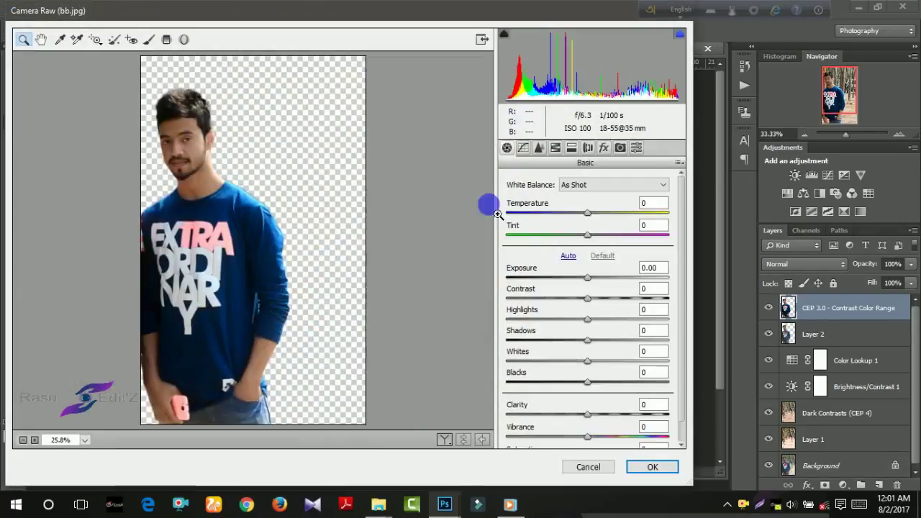
{"action": "mouse_move", "coordinate": [588, 281]}
{"action": "left_mouse_down"}
{"action": "mouse_move", "coordinate": [604, 297]}
{"action": "mouse_move", "coordinate": [577, 319]}
{"action": "mouse_move", "coordinate": [598, 338]}
{"action": "mouse_move", "coordinate": [590, 360]}
{"action": "mouse_move", "coordinate": [578, 355]}
{"action": "mouse_move", "coordinate": [595, 415]}
{"action": "left_mouse_up"}
{"action": "scroll", "coordinate": [592, 371], "scroll_direction": "down", "scroll_amount": 1}
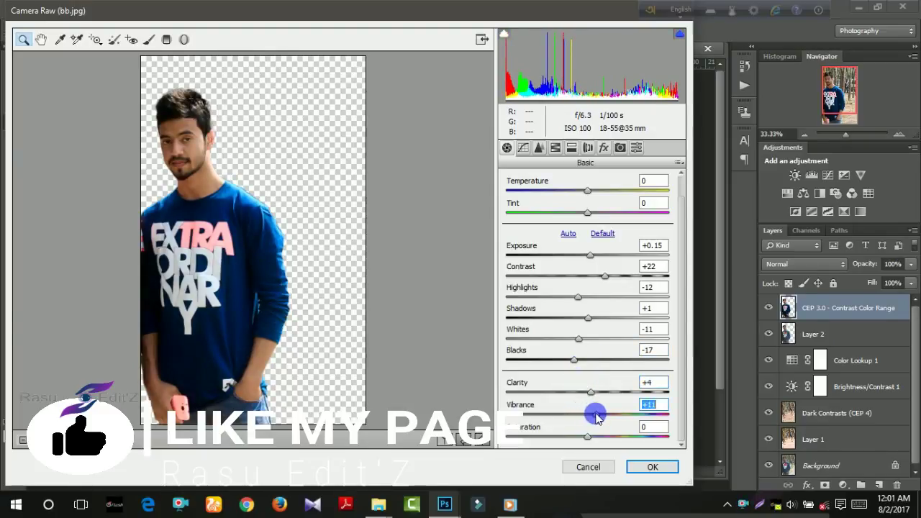
{"action": "left_click", "coordinate": [539, 147]}
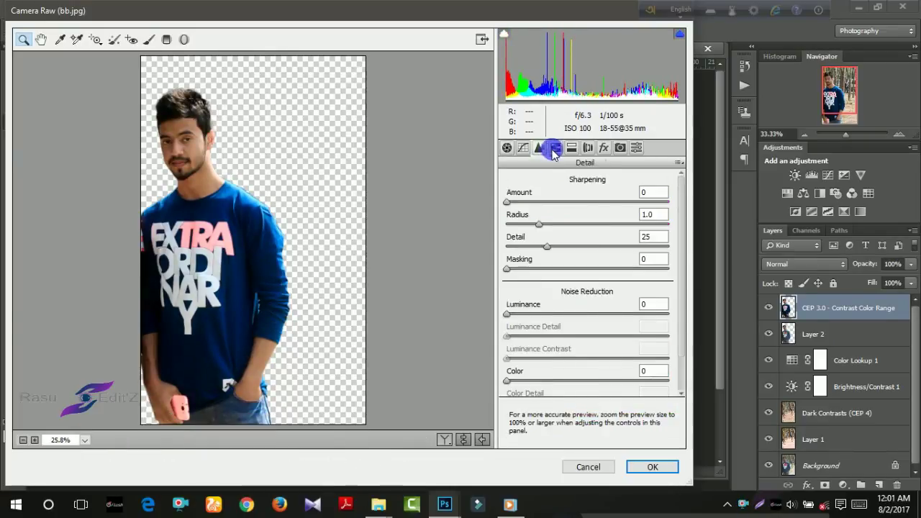
{"action": "scroll", "coordinate": [550, 324], "scroll_direction": "down", "scroll_amount": 1}
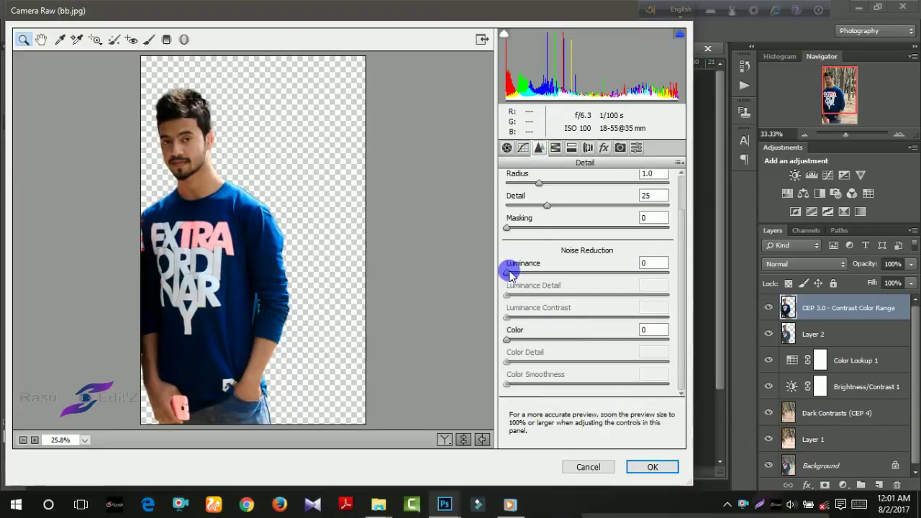
{"action": "left_click_drag", "start_coordinate": [509, 271], "coordinate": [531, 272]}
- Tune HSL: reds saturation +28, blues saturation -53 with shifted hue and brighter luminance
{"action": "left_click", "coordinate": [555, 147]}
{"action": "left_click", "coordinate": [511, 200]}
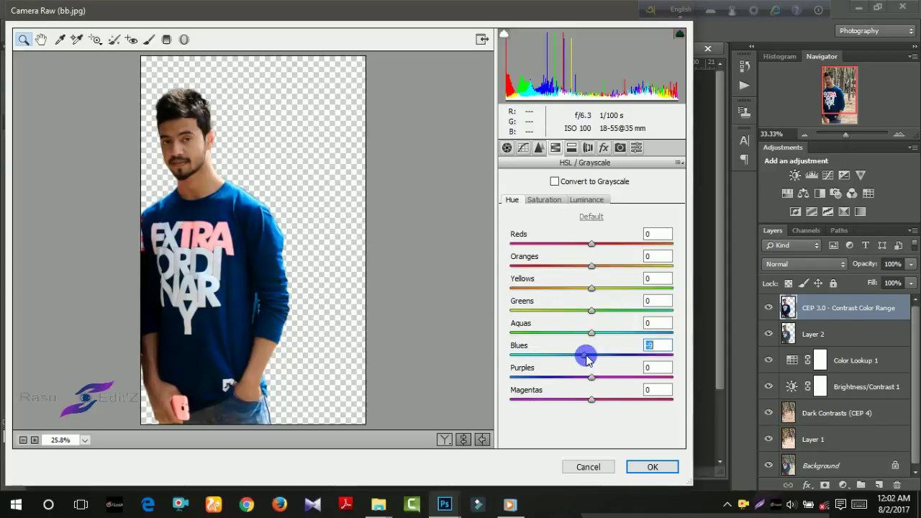
{"action": "left_click", "coordinate": [543, 199]}
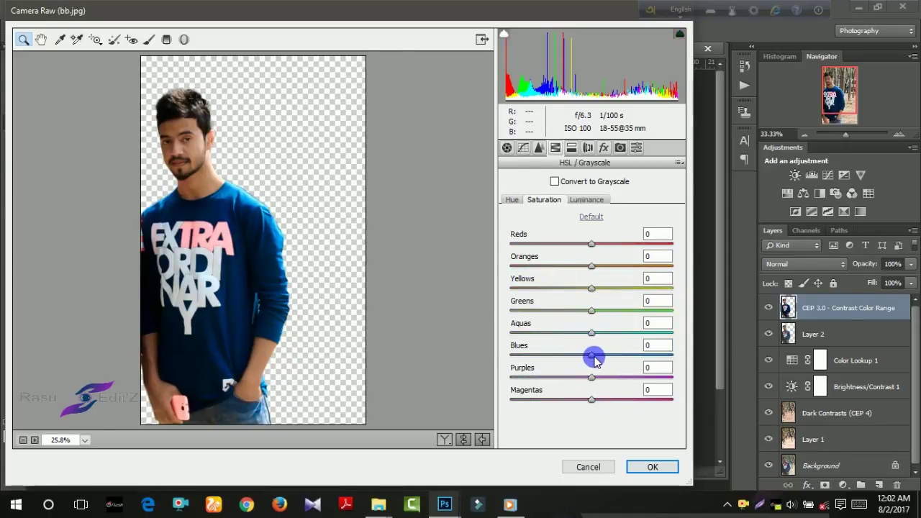
{"action": "mouse_move", "coordinate": [593, 355]}
{"action": "left_mouse_down"}
{"action": "mouse_move", "coordinate": [621, 354]}
{"action": "mouse_move", "coordinate": [550, 355]}
{"action": "mouse_move", "coordinate": [600, 332]}
{"action": "mouse_move", "coordinate": [589, 357]}
{"action": "left_mouse_up"}
{"action": "left_click", "coordinate": [517, 200]}
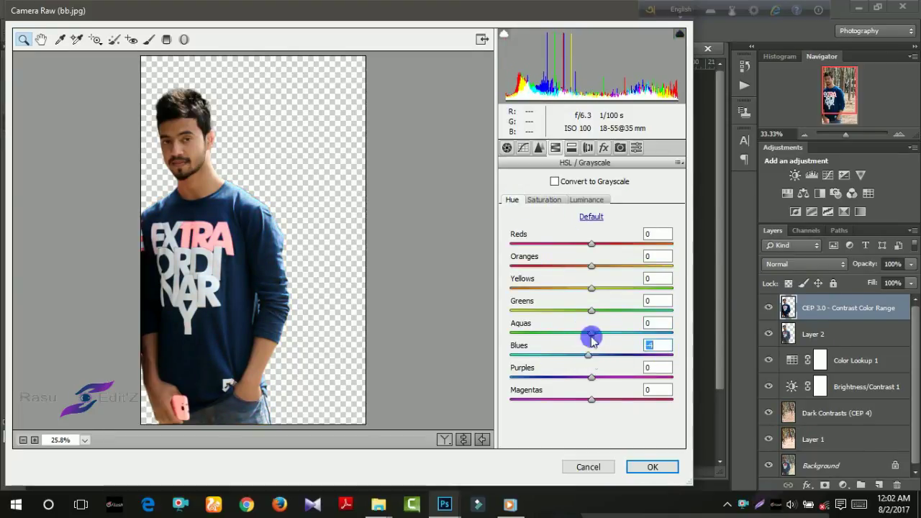
{"action": "left_click", "coordinate": [544, 200]}
{"action": "mouse_move", "coordinate": [597, 246]}
{"action": "left_mouse_down"}
{"action": "mouse_move", "coordinate": [631, 246]}
{"action": "mouse_move", "coordinate": [614, 244]}
{"action": "mouse_move", "coordinate": [603, 268]}
{"action": "left_mouse_up"}
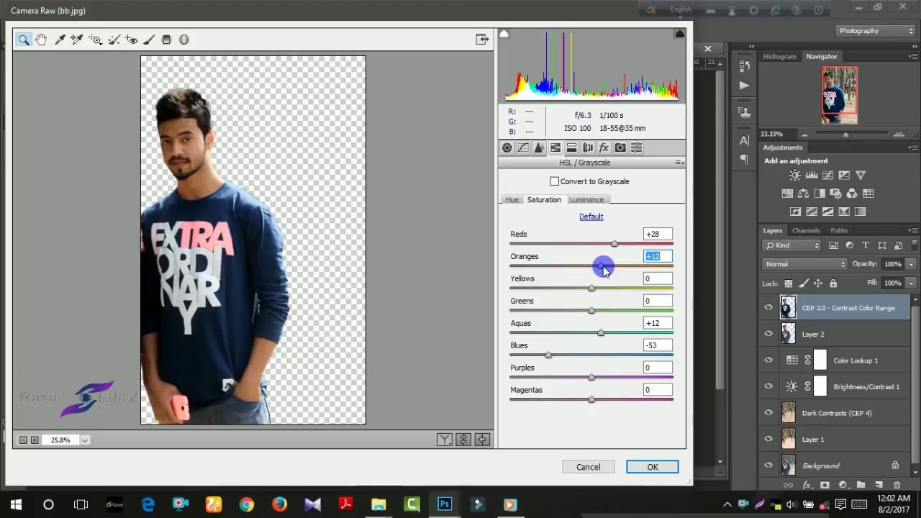
{"action": "left_click", "coordinate": [587, 199]}
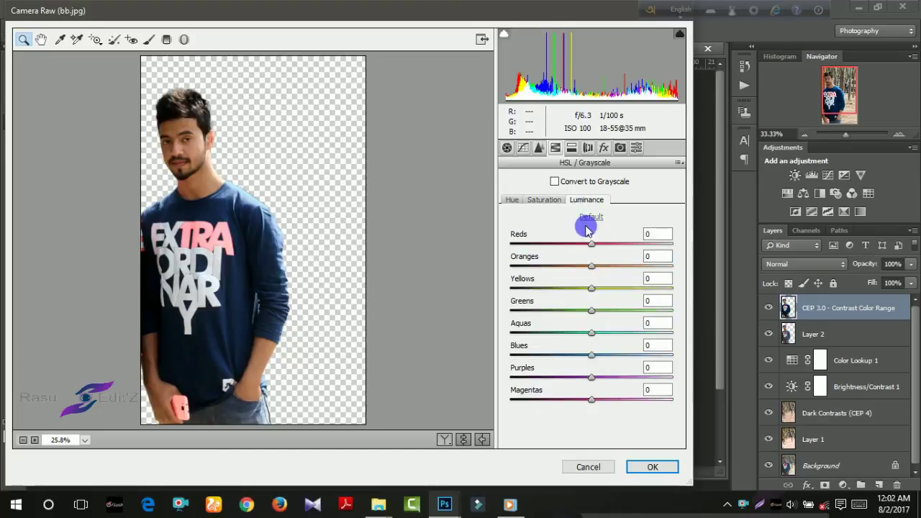
{"action": "left_click_drag", "start_coordinate": [591, 357], "coordinate": [601, 358]}
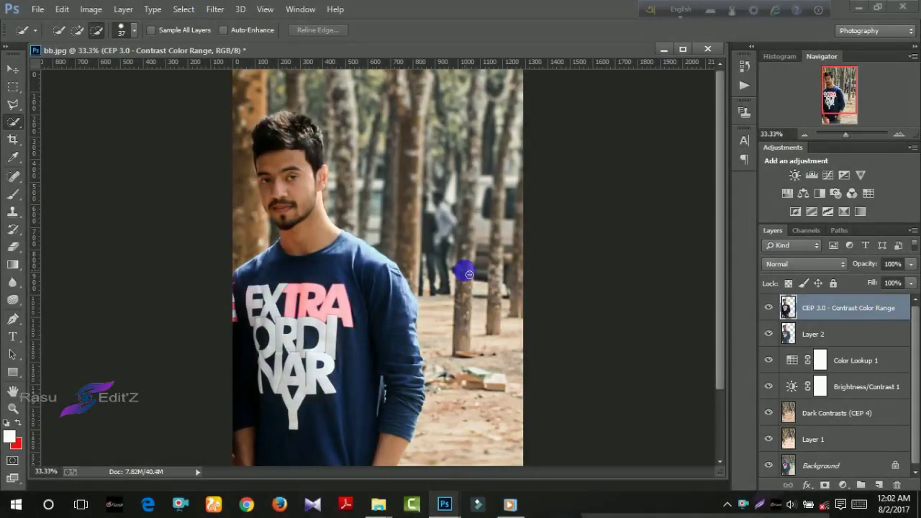
- Zoom in and set up the Spot Healing Brush at 14 px
{"action": "key", "text": "ctrl+plus"}
{"action": "key", "text": "ctrl+plus"}
{"action": "scroll", "coordinate": [264, 460], "scroll_direction": "up", "scroll_amount": 5}
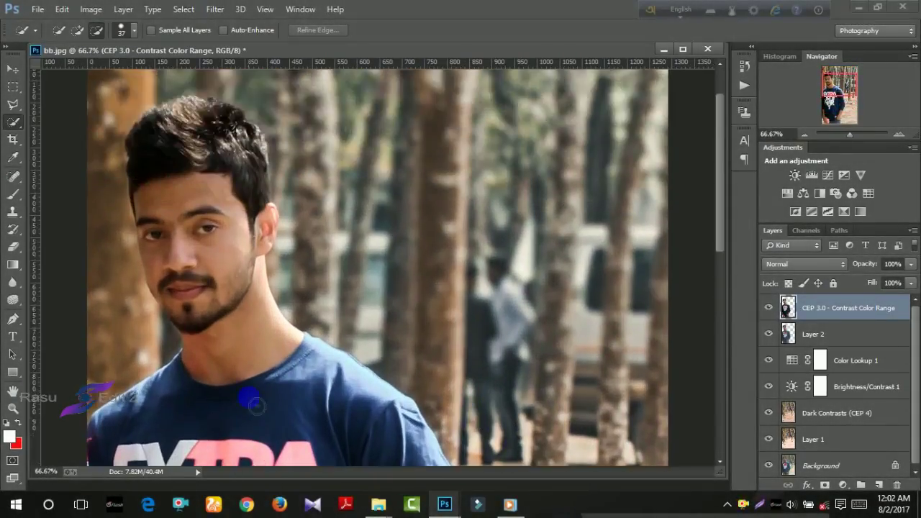
{"action": "left_click", "coordinate": [13, 176]}
{"action": "left_click", "coordinate": [62, 177]}
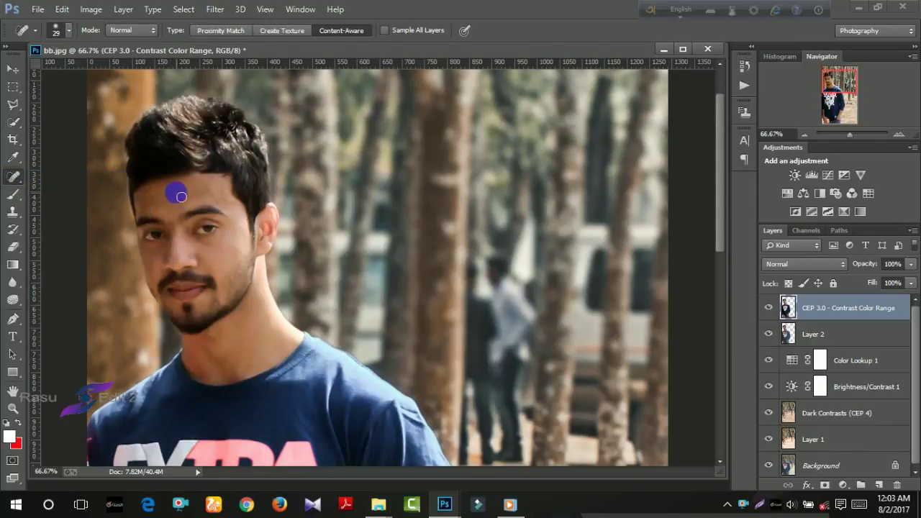
{"action": "left_click", "coordinate": [69, 31]}
{"action": "left_click_drag", "start_coordinate": [57, 72], "coordinate": [31, 70]}
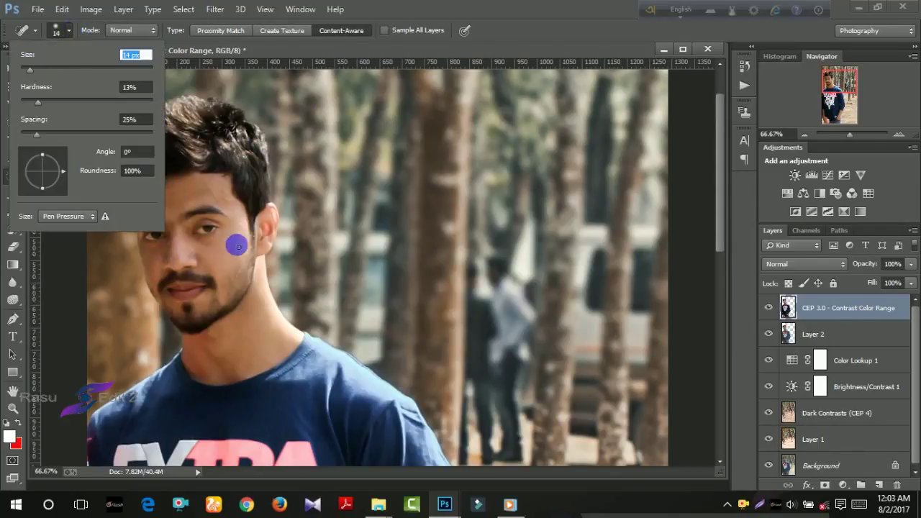
{"action": "left_click", "coordinate": [237, 251]}
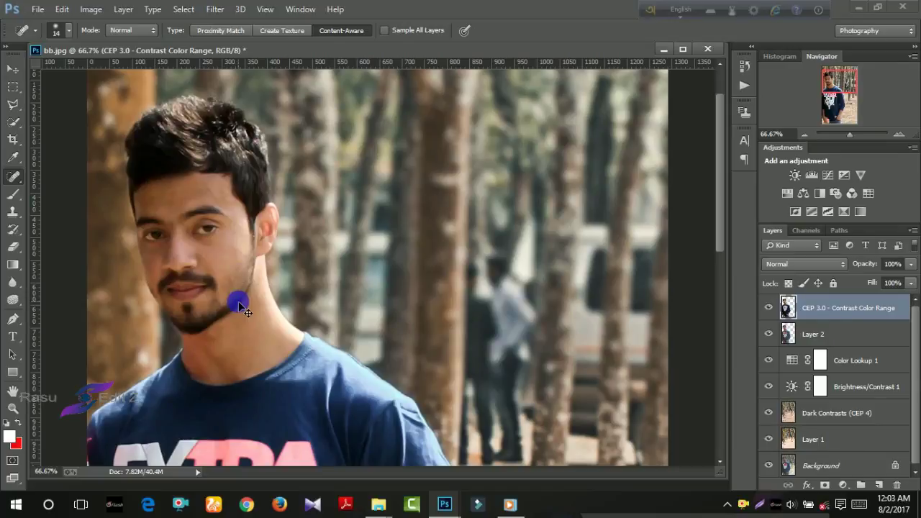
- Zoom in further and pan to frame the face for retouching
{"action": "key", "text": "ctrl+plus"}
{"action": "key", "text": "ctrl+plus"}
{"action": "left_click_drag", "start_coordinate": [391, 473], "coordinate": [230, 473]}
{"action": "scroll", "coordinate": [363, 288], "scroll_direction": "up", "scroll_amount": 2}
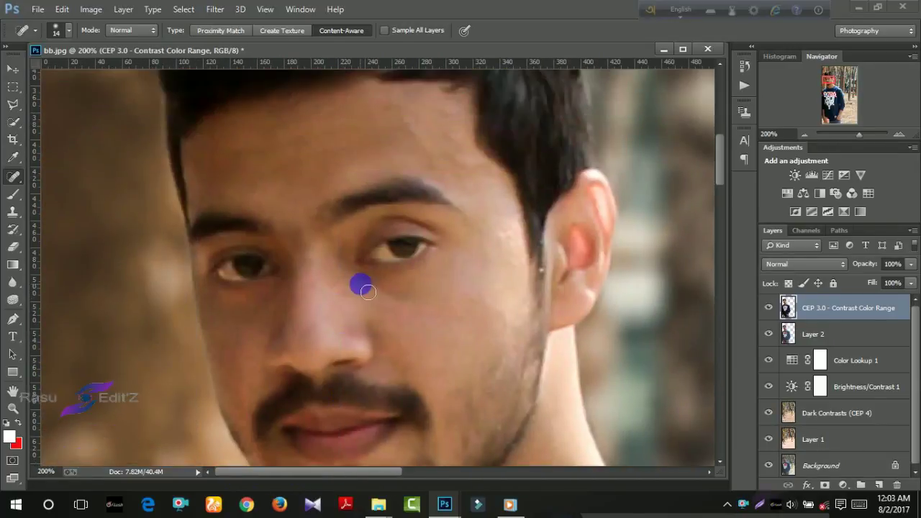
{"action": "scroll", "coordinate": [503, 267], "scroll_direction": "down", "scroll_amount": 3}
{"action": "scroll", "coordinate": [473, 300], "scroll_direction": "down", "scroll_amount": 1}
{"action": "scroll", "coordinate": [454, 283], "scroll_direction": "down", "scroll_amount": 1}
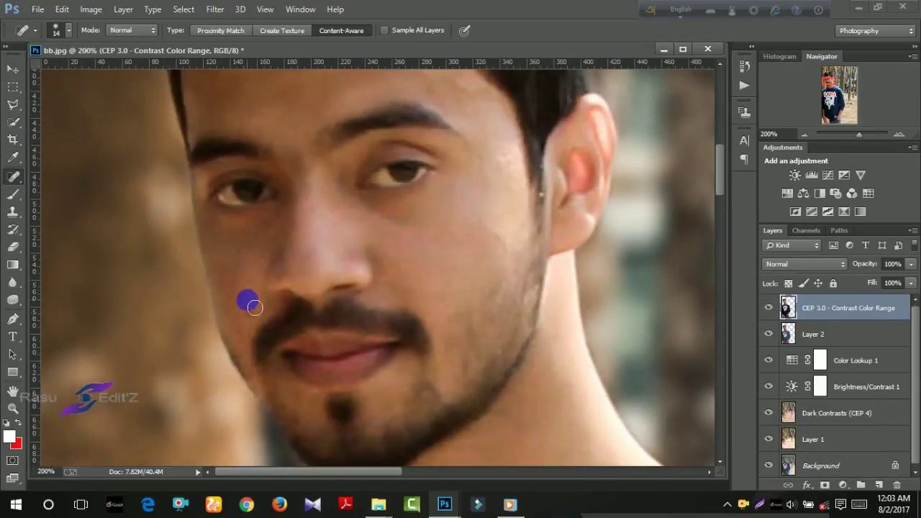
{"action": "scroll", "coordinate": [288, 281], "scroll_direction": "up", "scroll_amount": 2}
{"action": "scroll", "coordinate": [329, 281], "scroll_direction": "up", "scroll_amount": 1}
- Apply Noiseware Professional with a raised luminance noise level, then zoom out to about 33%
{"action": "left_click", "coordinate": [215, 9]}
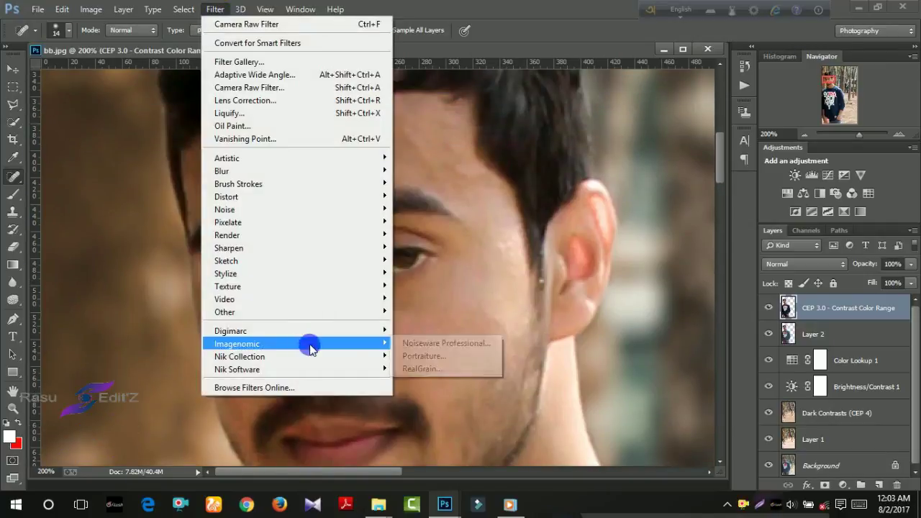
{"action": "left_click", "coordinate": [446, 343]}
{"action": "left_click_drag", "start_coordinate": [701, 256], "coordinate": [692, 230]}
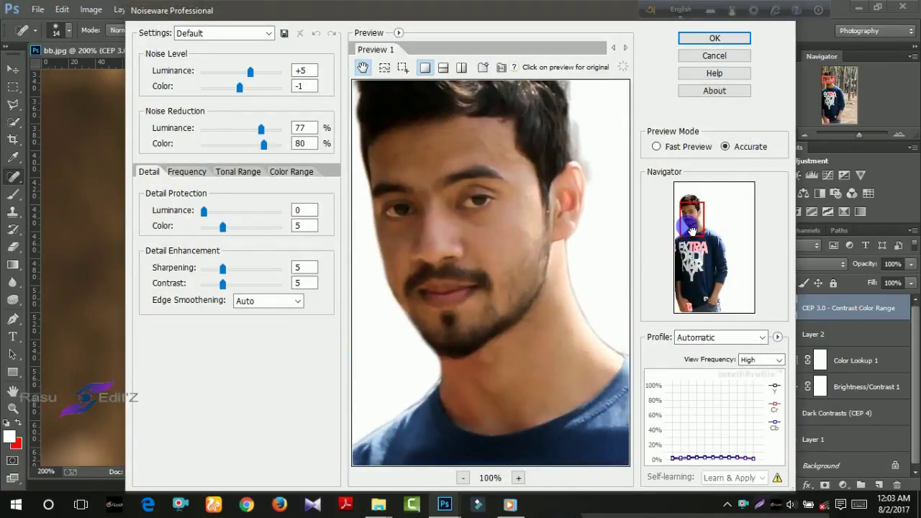
{"action": "mouse_move", "coordinate": [250, 72]}
{"action": "left_mouse_down"}
{"action": "mouse_move", "coordinate": [258, 75]}
{"action": "mouse_move", "coordinate": [247, 72]}
{"action": "left_mouse_up"}
{"action": "left_click", "coordinate": [714, 38]}
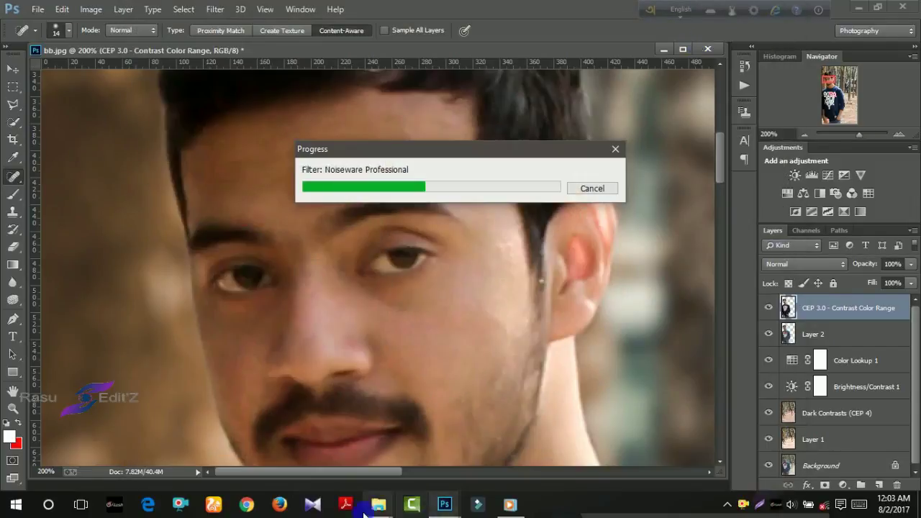
{"action": "left_click_drag", "start_coordinate": [858, 135], "coordinate": [847, 136]}
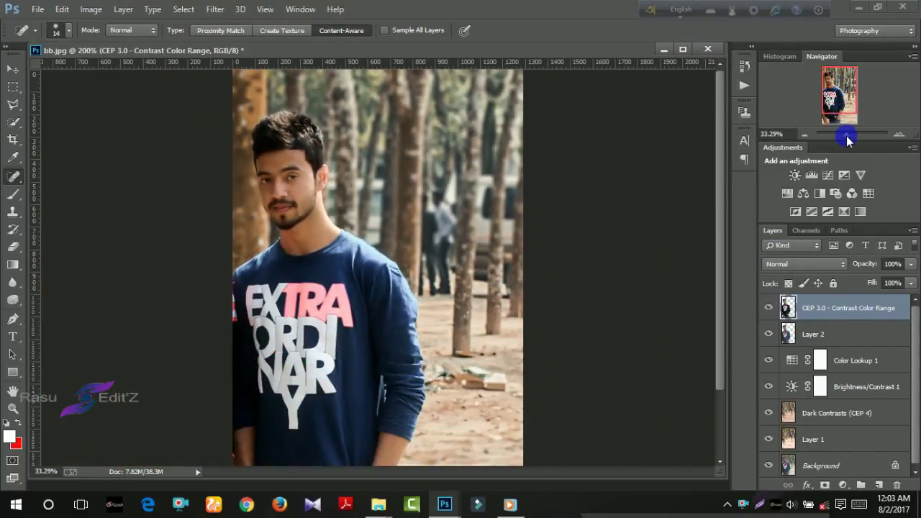
- Add a Color Lookup layer with the Gold-Blue abstract profile at 33% opacity
{"action": "left_click", "coordinate": [869, 193]}
{"action": "left_click", "coordinate": [619, 277]}
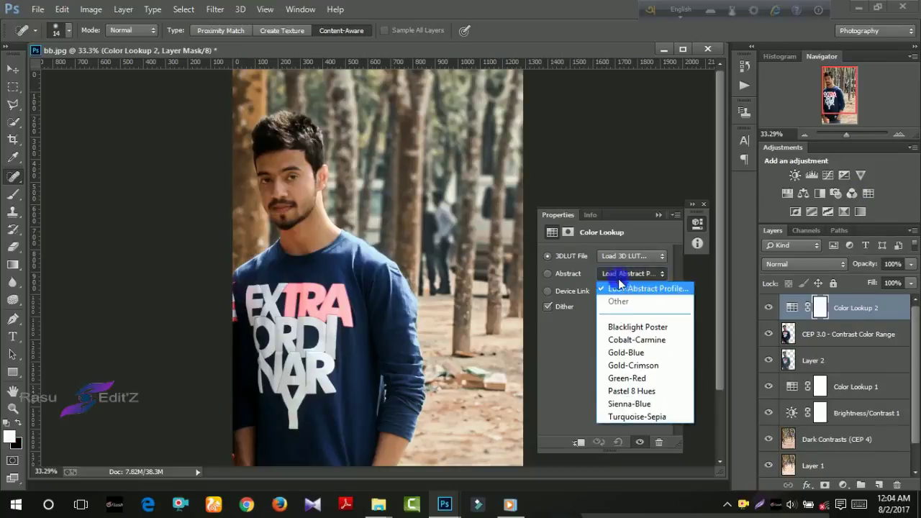
{"action": "left_click", "coordinate": [626, 352]}
{"action": "left_click", "coordinate": [696, 223]}
{"action": "left_click", "coordinate": [704, 204]}
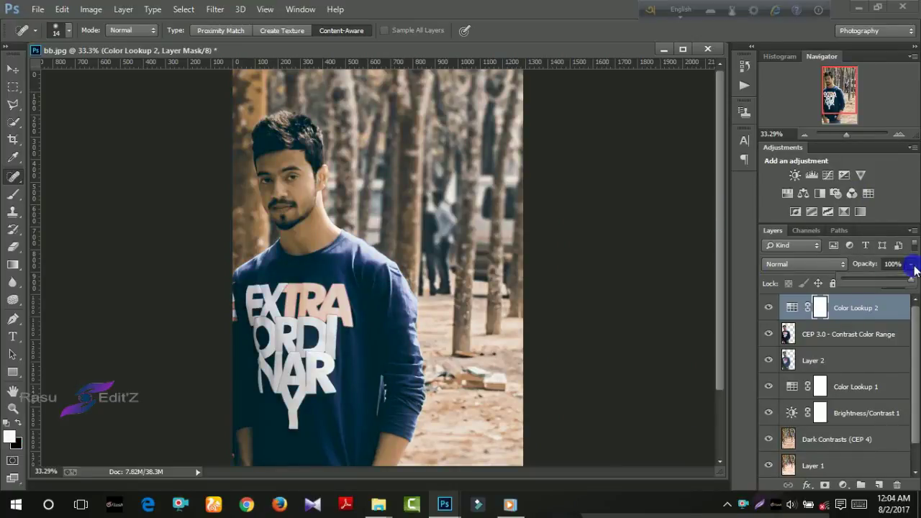
{"action": "left_click", "coordinate": [872, 247]}
- Select the Dark Contrasts (CEP 4) layer and hide the CEP 3.0 and Layer 2 layers
{"action": "left_click", "coordinate": [855, 388]}
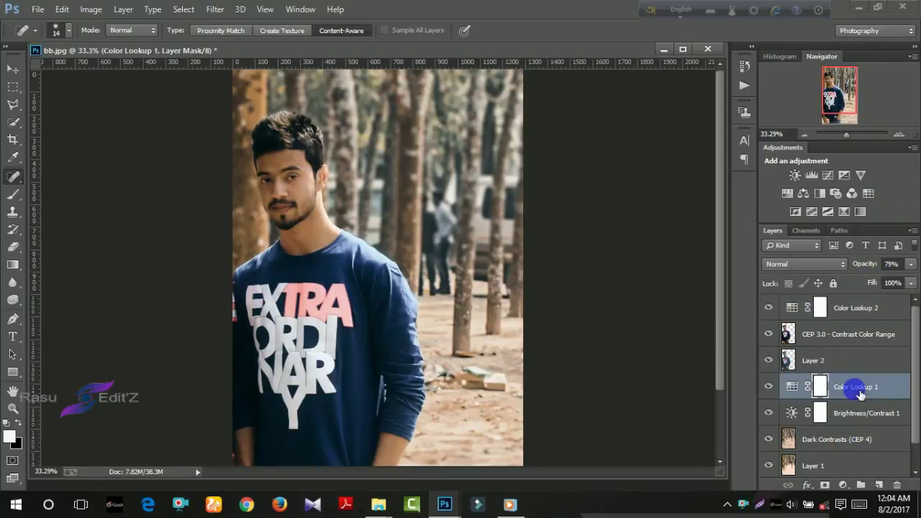
{"action": "left_click", "coordinate": [846, 436]}
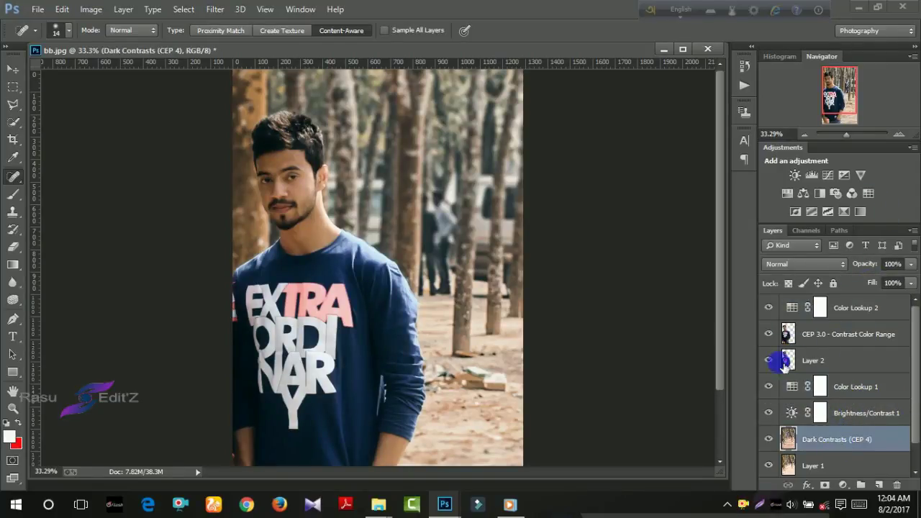
{"action": "left_click_drag", "start_coordinate": [772, 314], "coordinate": [772, 360]}
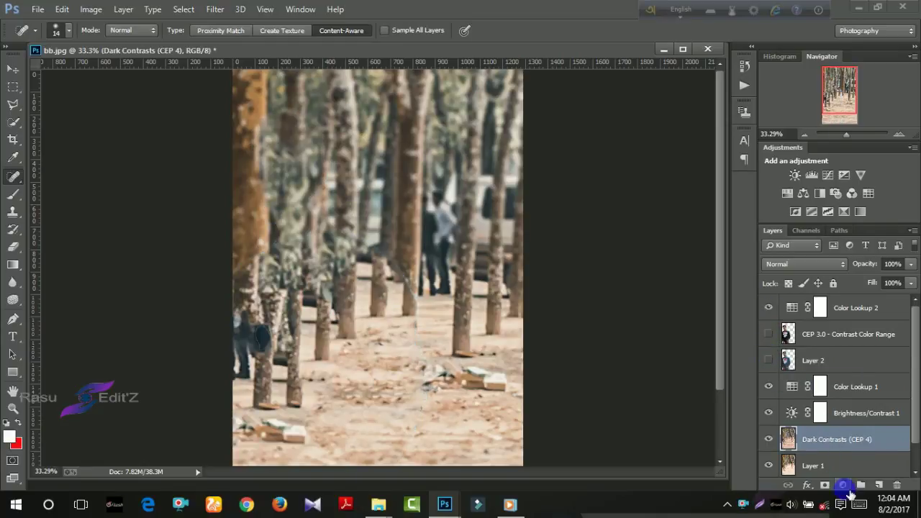
- Add a radial white Gradient Fill at 8.13° and scale 100, positioned up-left over the trees
{"action": "left_click", "coordinate": [843, 485]}
{"action": "left_click", "coordinate": [820, 212]}
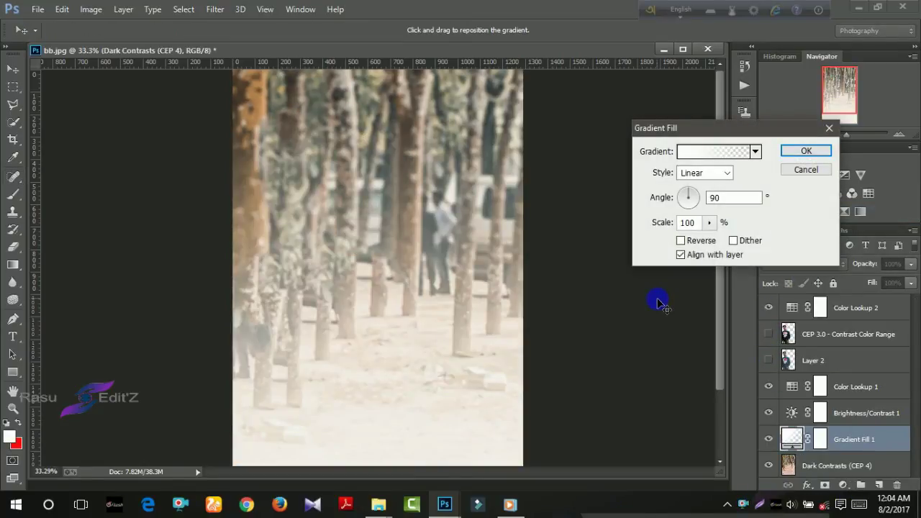
{"action": "left_click", "coordinate": [704, 174]}
{"action": "left_click", "coordinate": [691, 194]}
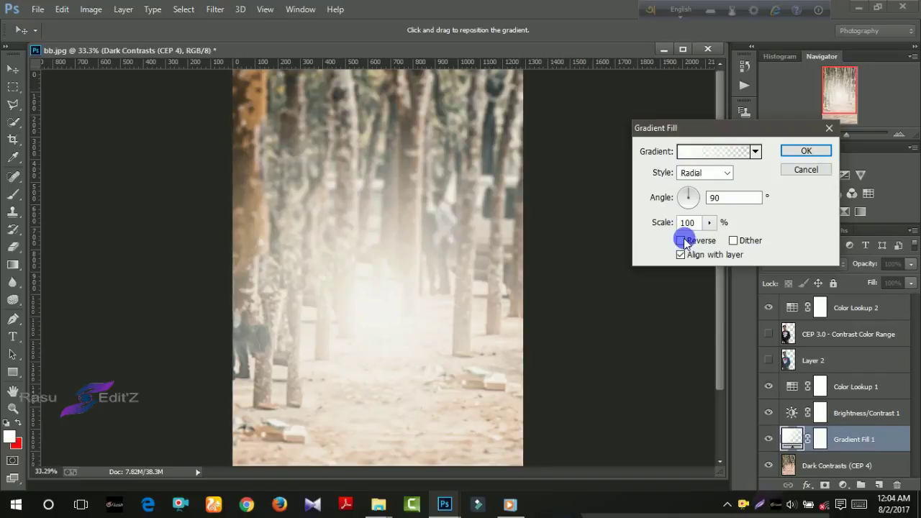
{"action": "left_click", "coordinate": [688, 195]}
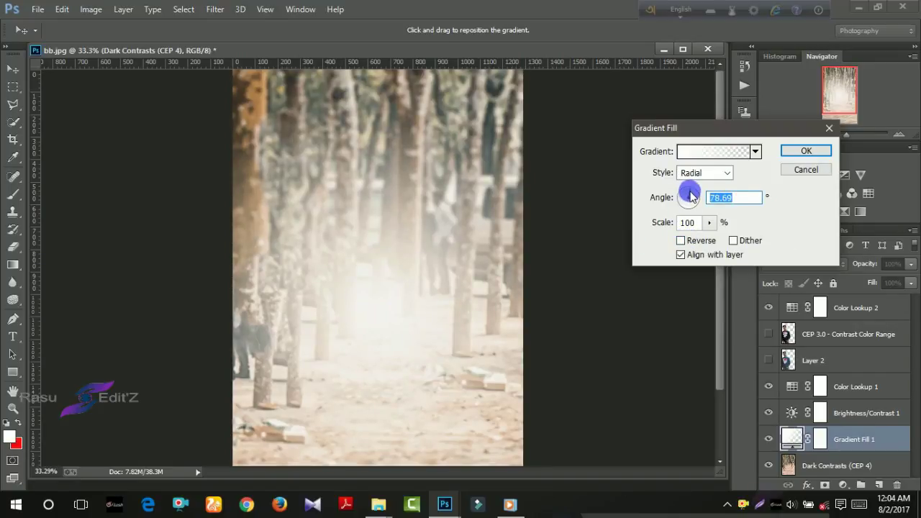
{"action": "left_click_drag", "start_coordinate": [690, 195], "coordinate": [692, 194]}
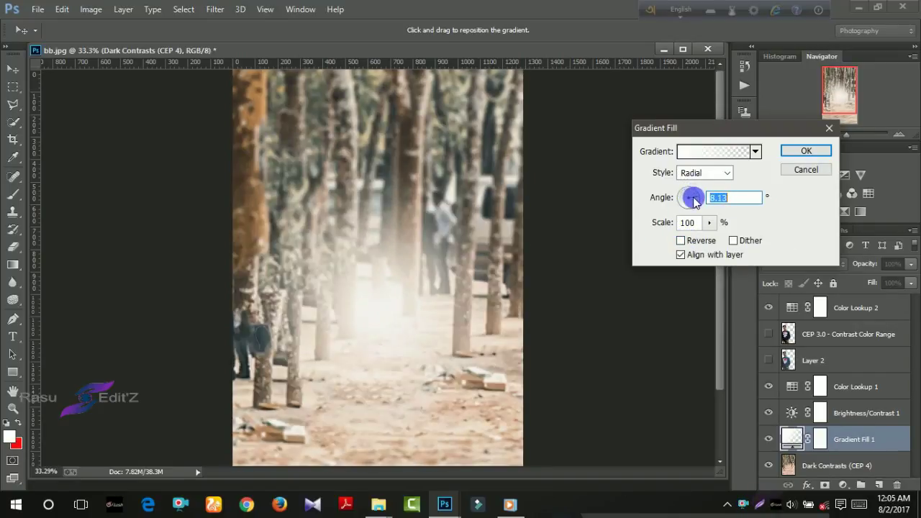
{"action": "left_click_drag", "start_coordinate": [372, 280], "coordinate": [336, 258]}
{"action": "left_click", "coordinate": [709, 222]}
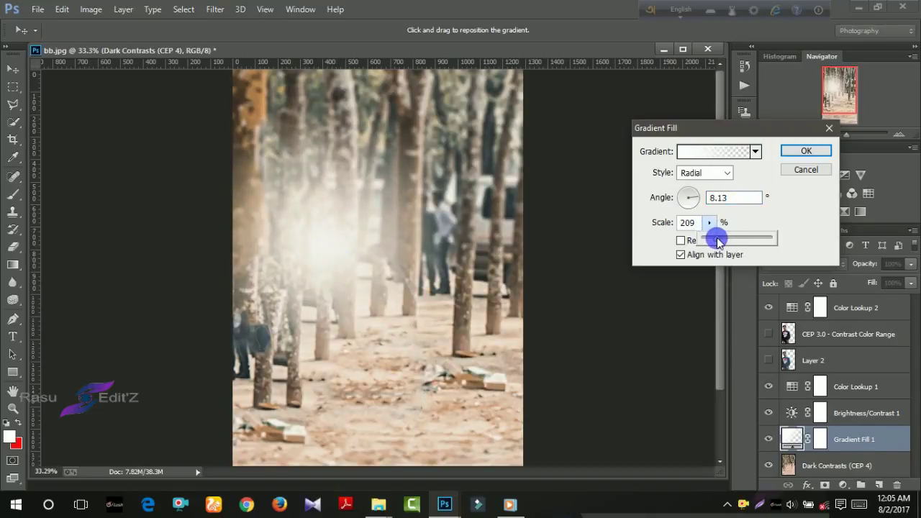
{"action": "left_click_drag", "start_coordinate": [717, 237], "coordinate": [682, 241]}
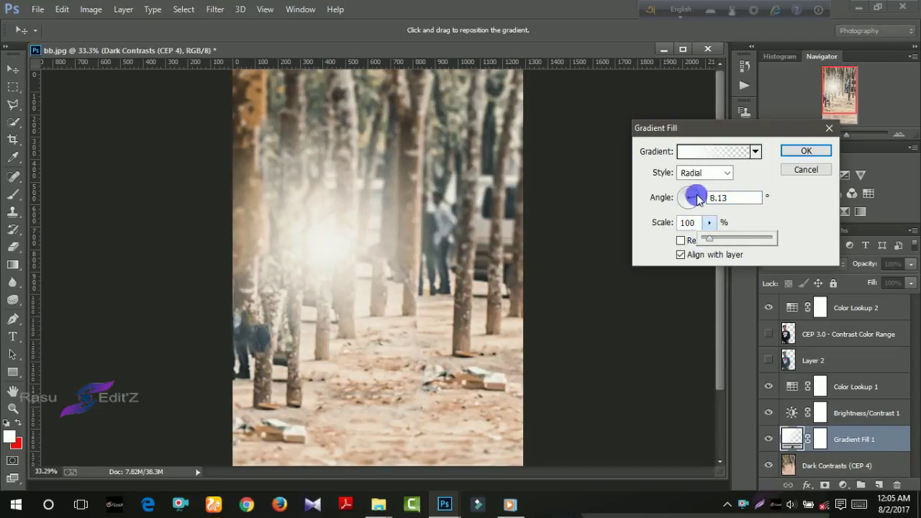
{"action": "left_click_drag", "start_coordinate": [695, 194], "coordinate": [690, 196]}
{"action": "left_click", "coordinate": [787, 153]}
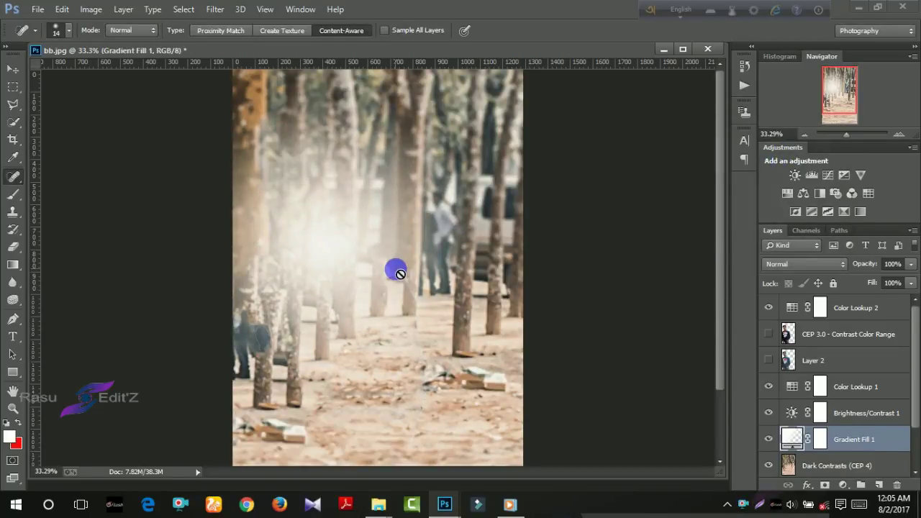
- Lower the glow's opacity and add a Color Lookup layer with the Gold-Blue profile
{"action": "left_click", "coordinate": [911, 264]}
{"action": "left_click_drag", "start_coordinate": [910, 279], "coordinate": [884, 283]}
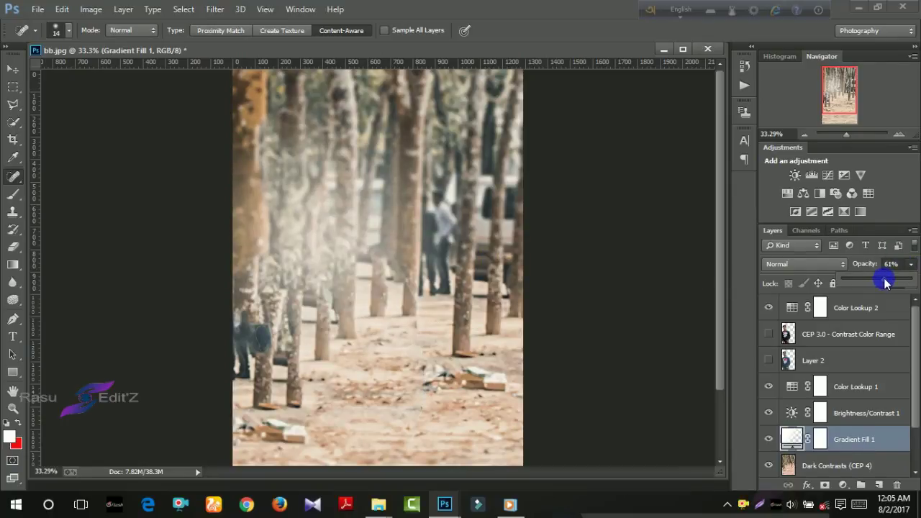
{"action": "left_click", "coordinate": [834, 212]}
{"action": "left_click", "coordinate": [632, 273]}
{"action": "left_click", "coordinate": [628, 354]}
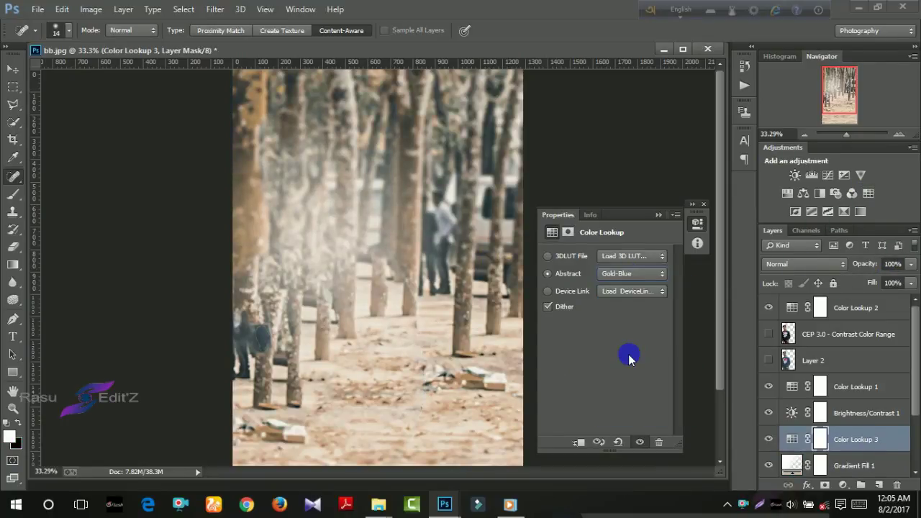
{"action": "left_click", "coordinate": [620, 281]}
{"action": "left_click", "coordinate": [892, 315]}
- Select Gradient Fill 1 and lower its opacity to 53%
{"action": "left_click", "coordinate": [911, 264]}
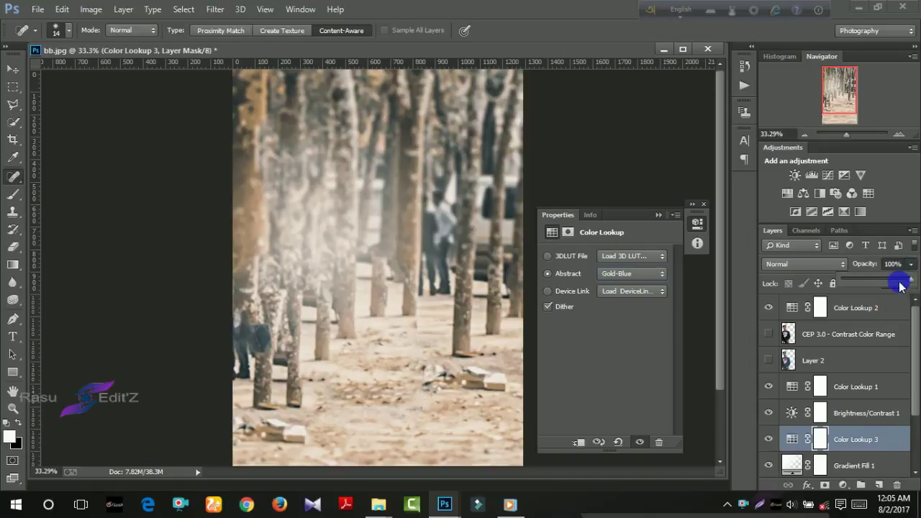
{"action": "left_click", "coordinate": [884, 412]}
{"action": "left_click", "coordinate": [883, 465]}
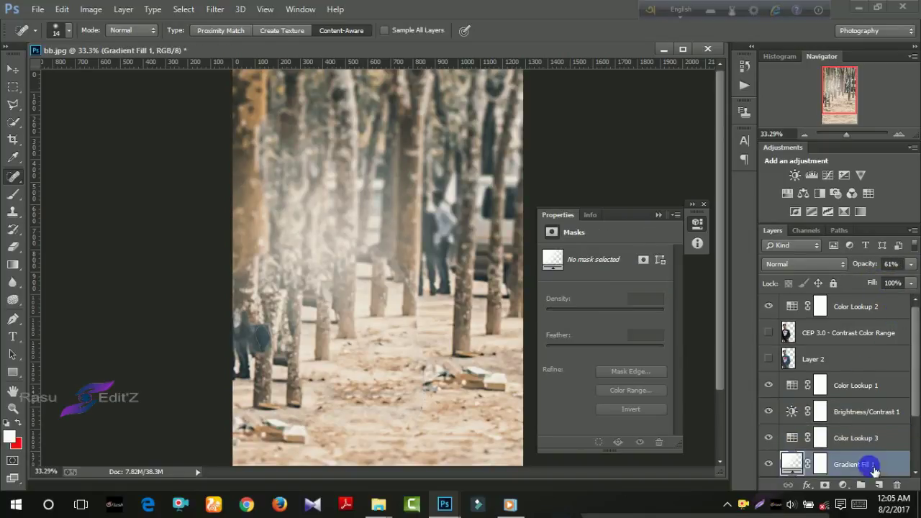
{"action": "left_click", "coordinate": [911, 264]}
{"action": "left_click_drag", "start_coordinate": [894, 283], "coordinate": [884, 283]}
{"action": "left_click", "coordinate": [703, 207]}
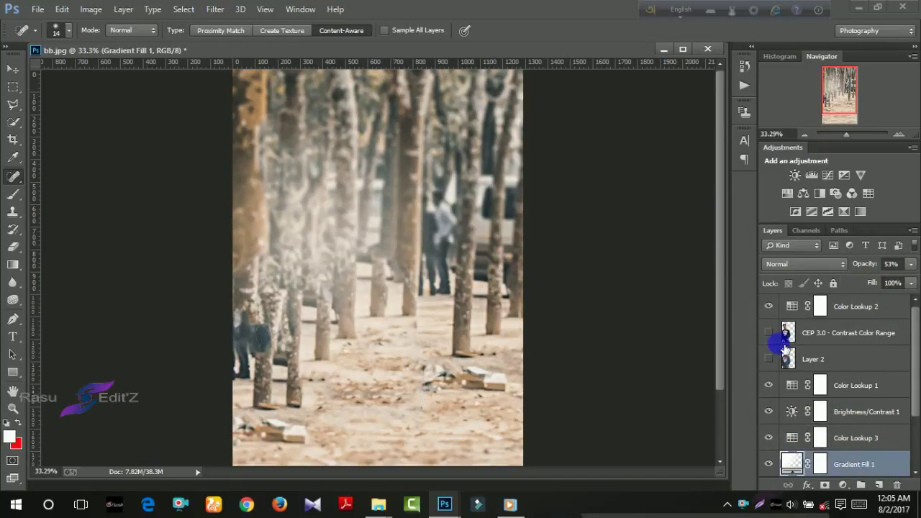
- Show the CEP 3.0 and Layer 2 layers again, set the glow to 63%, and zoom to 50%
{"action": "left_click_drag", "start_coordinate": [768, 332], "coordinate": [777, 359]}
{"action": "left_click", "coordinate": [911, 264]}
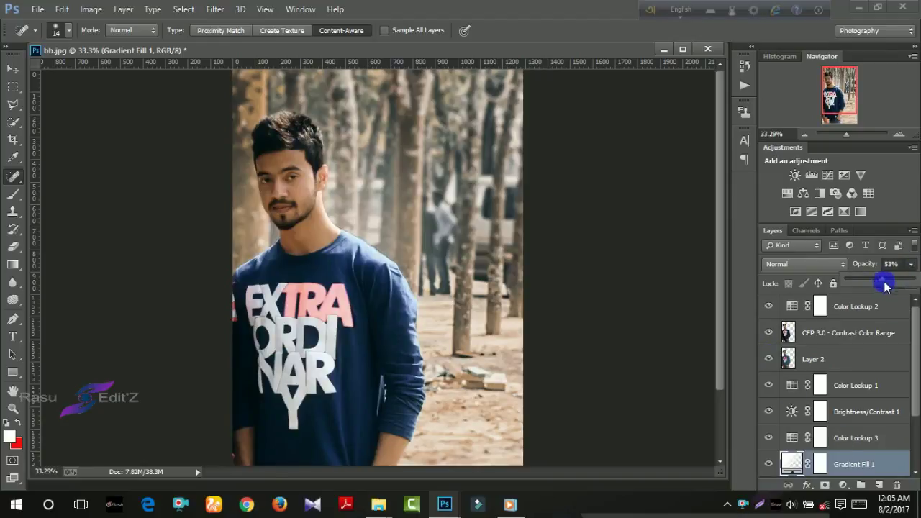
{"action": "left_click_drag", "start_coordinate": [884, 283], "coordinate": [899, 283]}
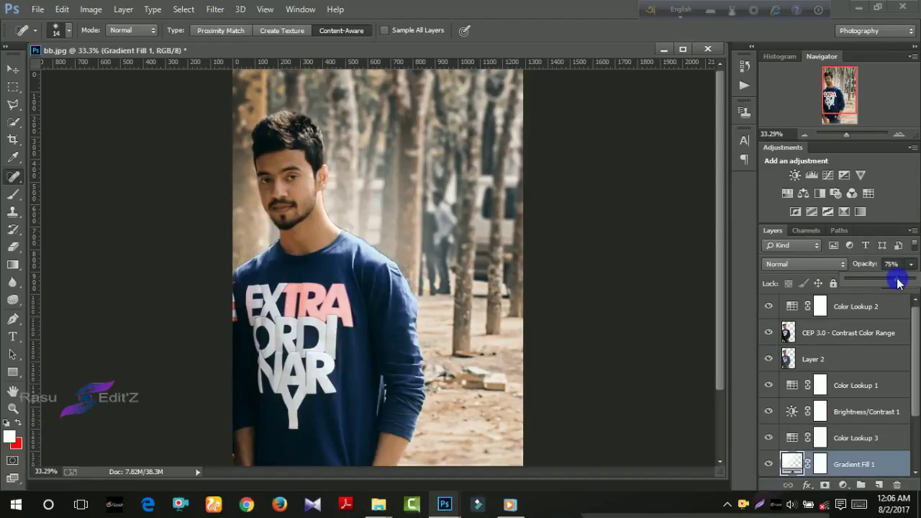
{"action": "left_click", "coordinate": [838, 340]}
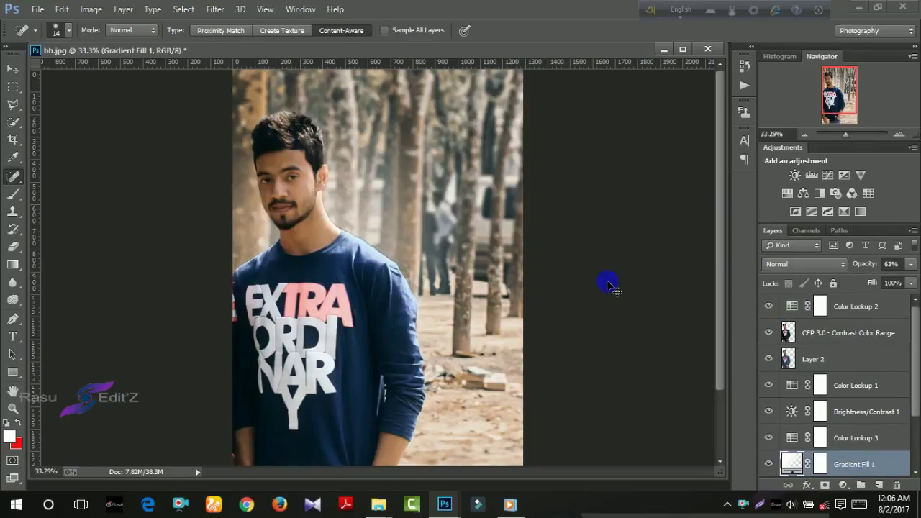
{"action": "key", "text": "ctrl+plus"}
- Set the Eraser to 80 px and faintly erase along the shoulder edge
{"action": "left_click", "coordinate": [12, 247]}
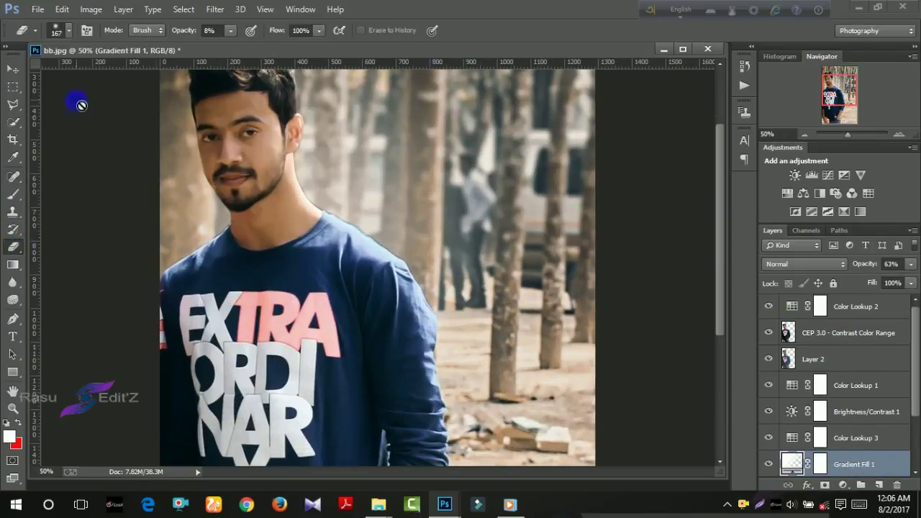
{"action": "scroll", "coordinate": [791, 424], "scroll_direction": "down", "scroll_amount": 2}
{"action": "left_click", "coordinate": [837, 437]}
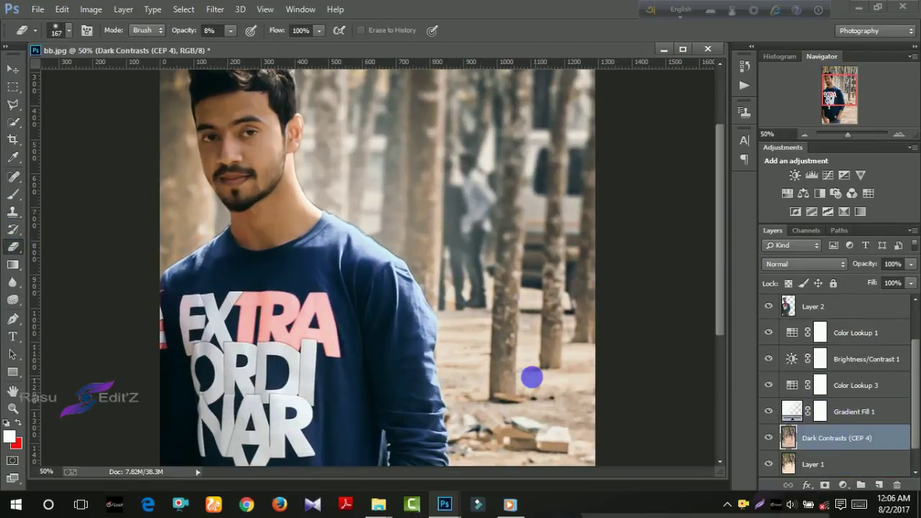
{"action": "left_click", "coordinate": [67, 30]}
{"action": "type", "text": "80"}
{"action": "key", "text": "Return"}
{"action": "mouse_move", "coordinate": [436, 153]}
{"action": "left_mouse_down"}
{"action": "mouse_move", "coordinate": [434, 302]}
{"action": "mouse_move", "coordinate": [379, 236]}
{"action": "left_mouse_up"}
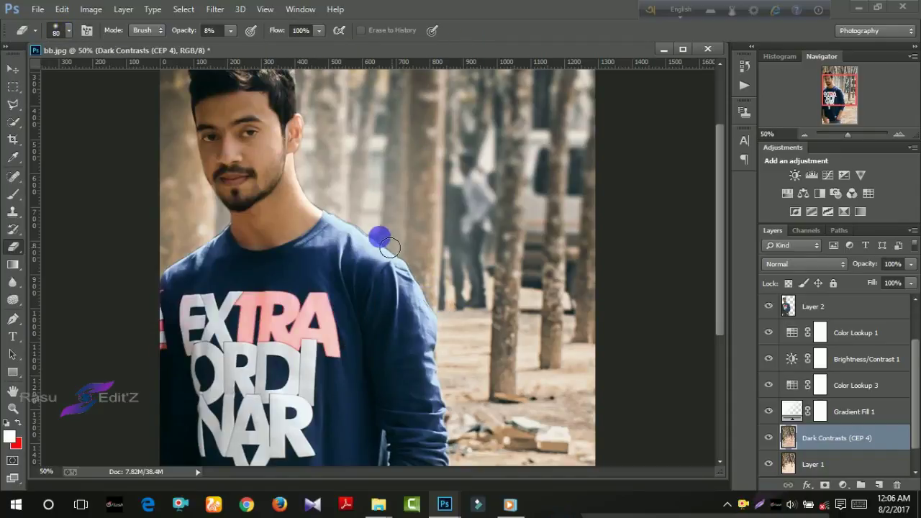
- On Layer 2, erase along the right shoulder edge of the shirt
{"action": "scroll", "coordinate": [827, 424], "scroll_direction": "up", "scroll_amount": 2}
{"action": "left_click", "coordinate": [820, 360]}
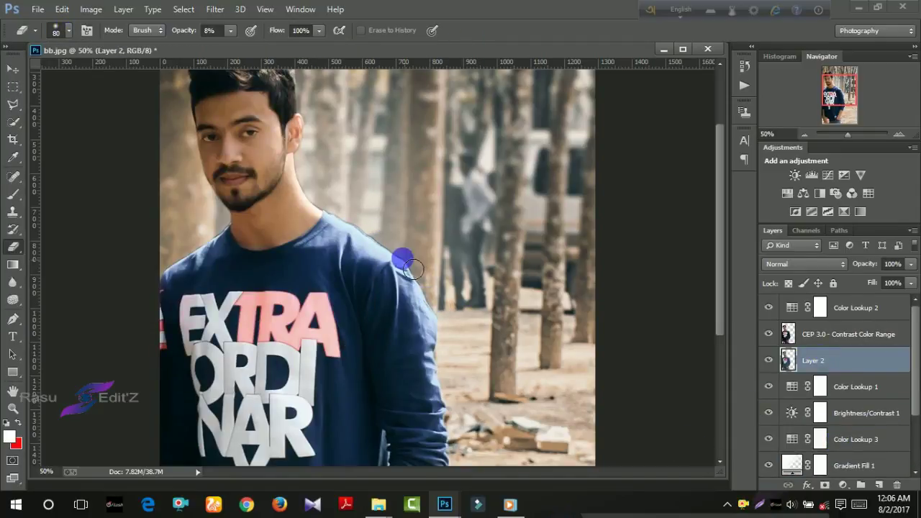
{"action": "left_click_drag", "start_coordinate": [413, 269], "coordinate": [376, 247]}
{"action": "left_click", "coordinate": [805, 338]}
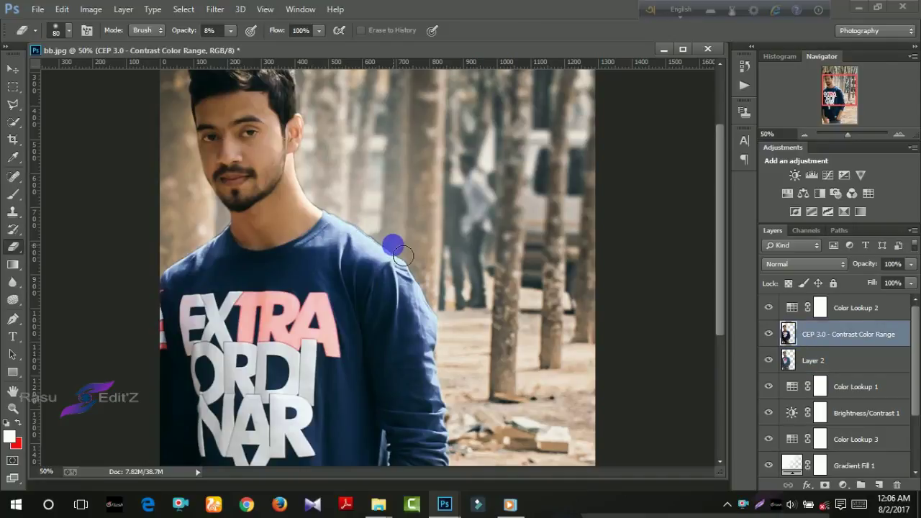
{"action": "scroll", "coordinate": [831, 454], "scroll_direction": "down", "scroll_amount": 2}
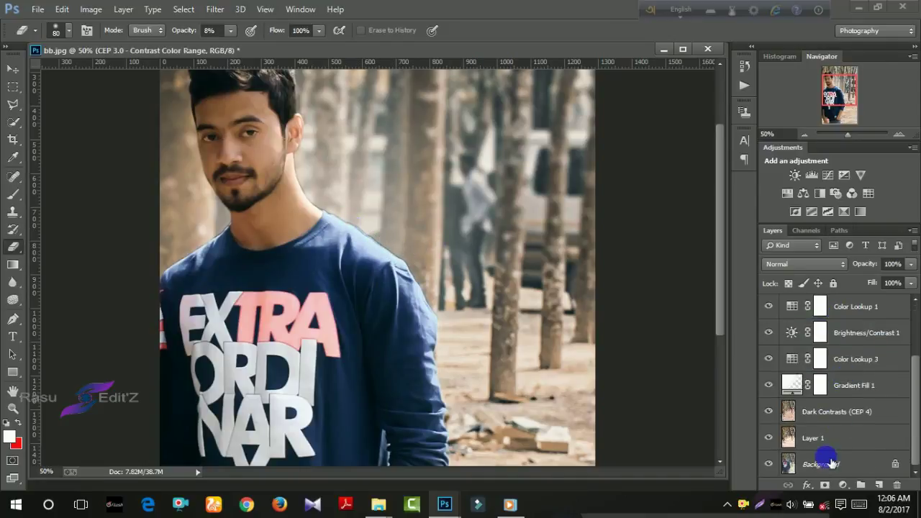
{"action": "left_click", "coordinate": [830, 460]}
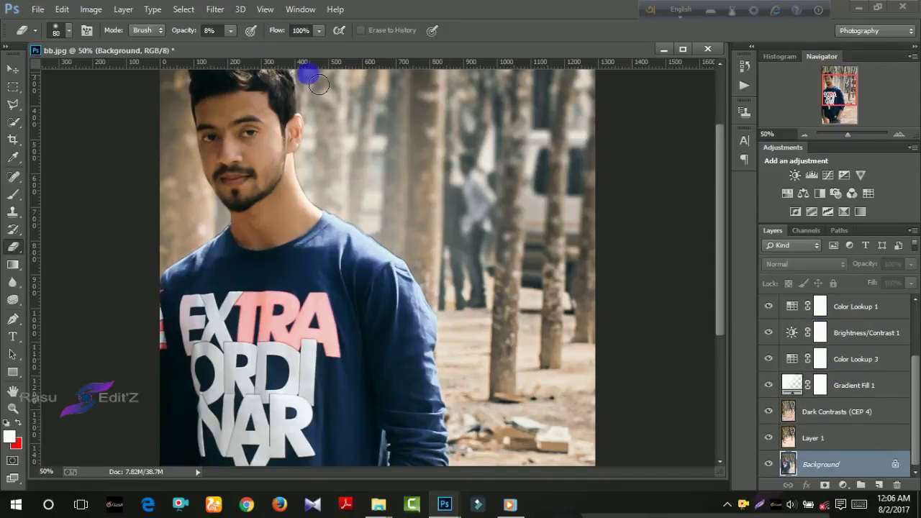
- Raise the eraser strength from 14% to about 93% and reselect Layer 2
{"action": "left_click_drag", "start_coordinate": [230, 31], "coordinate": [235, 47]}
{"action": "left_click", "coordinate": [855, 409]}
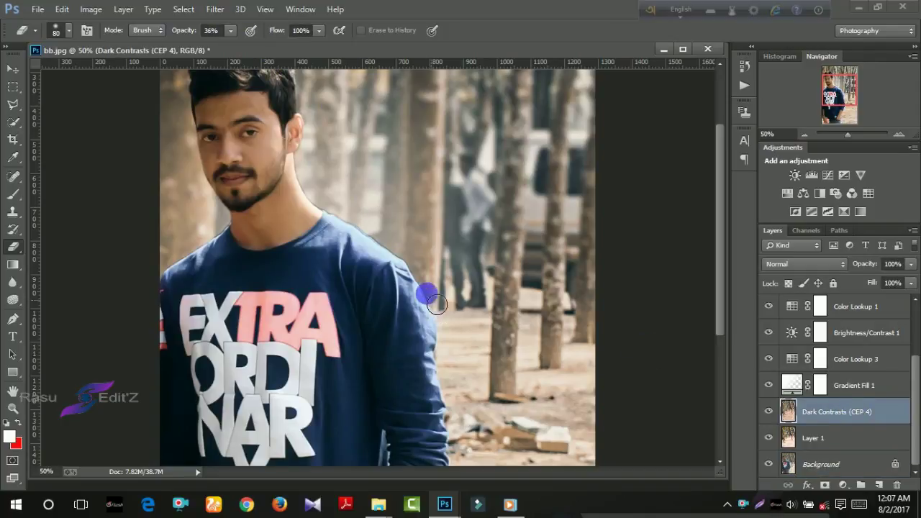
{"action": "left_click", "coordinate": [846, 460]}
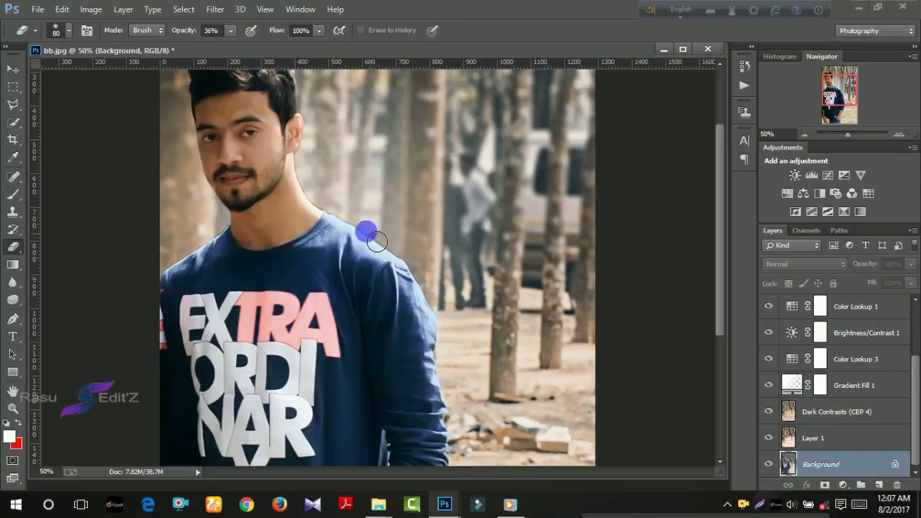
{"action": "left_click_drag", "start_coordinate": [230, 30], "coordinate": [277, 50]}
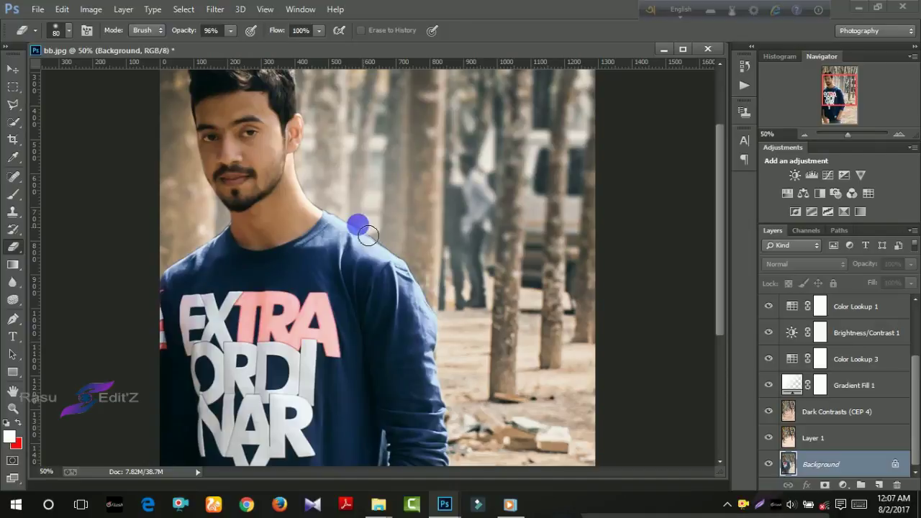
{"action": "scroll", "coordinate": [491, 285], "scroll_direction": "up", "scroll_amount": 2}
{"action": "left_click", "coordinate": [820, 352]}
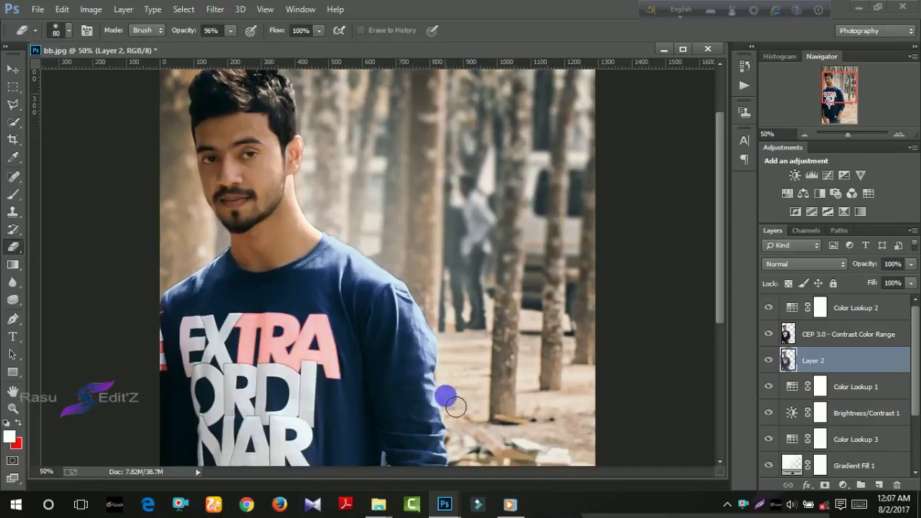
- Select the CEP 3.0 - Contrast Color Range layer
{"action": "scroll", "coordinate": [444, 399], "scroll_direction": "down", "scroll_amount": 4}
{"action": "scroll", "coordinate": [432, 424], "scroll_direction": "down", "scroll_amount": 2}
{"action": "scroll", "coordinate": [425, 446], "scroll_direction": "down", "scroll_amount": 1}
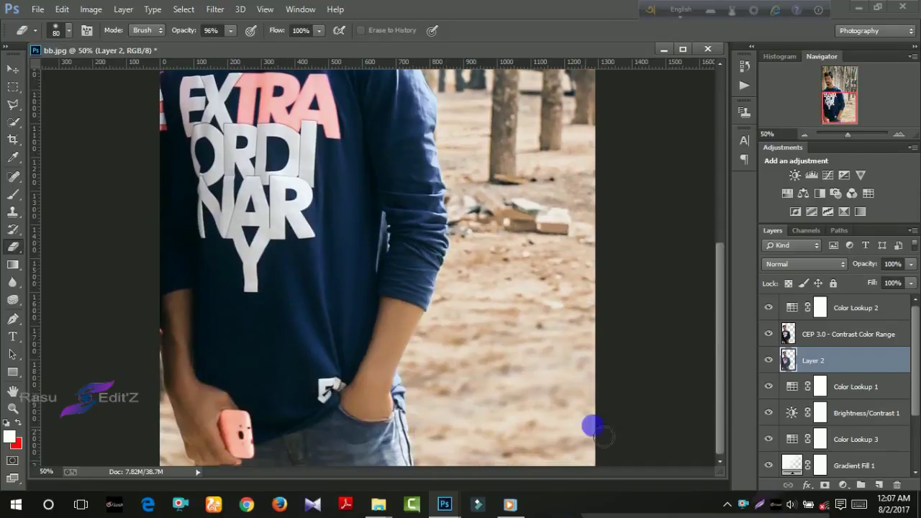
{"action": "left_click", "coordinate": [768, 361]}
{"action": "scroll", "coordinate": [335, 360], "scroll_direction": "up", "scroll_amount": 2}
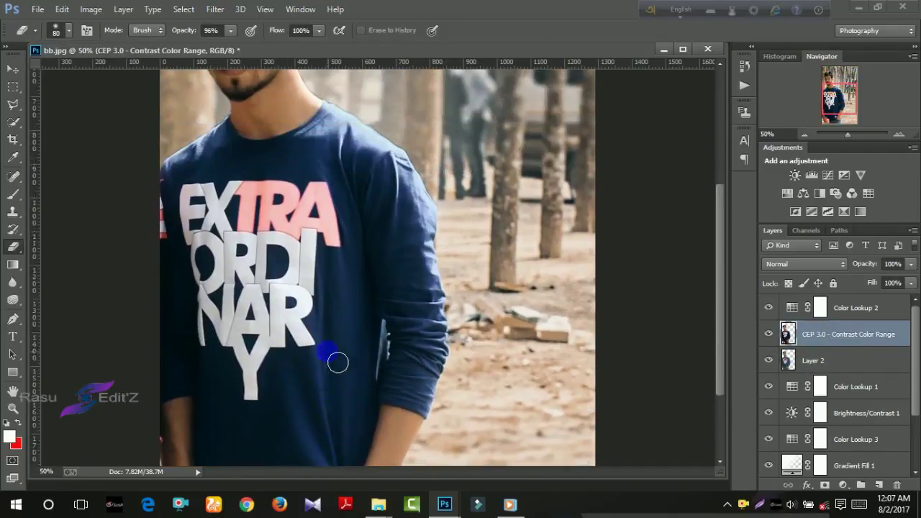
{"action": "scroll", "coordinate": [324, 341], "scroll_direction": "up", "scroll_amount": 3}
- In the Camera Raw Filter's HSL panel, raise Reds saturation to +45 and Oranges to +3
{"action": "left_click", "coordinate": [215, 8]}
{"action": "left_click", "coordinate": [265, 89]}
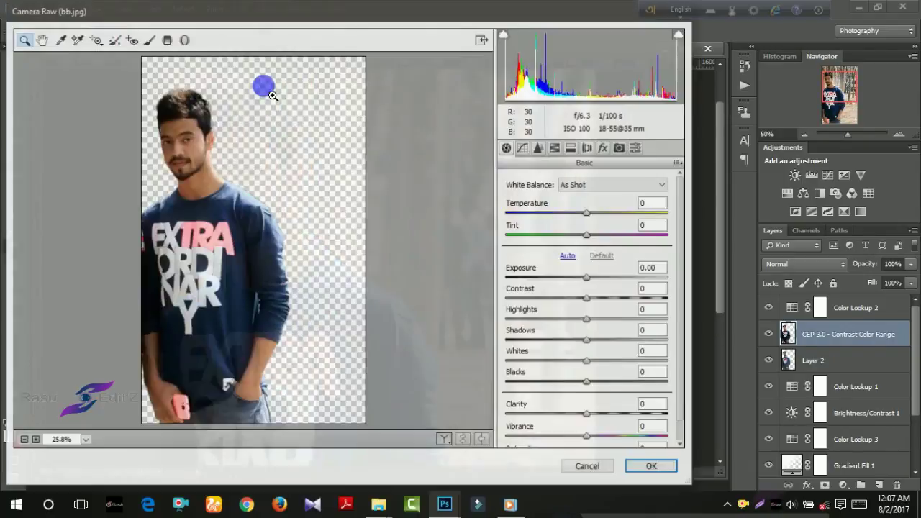
{"action": "left_click", "coordinate": [553, 149]}
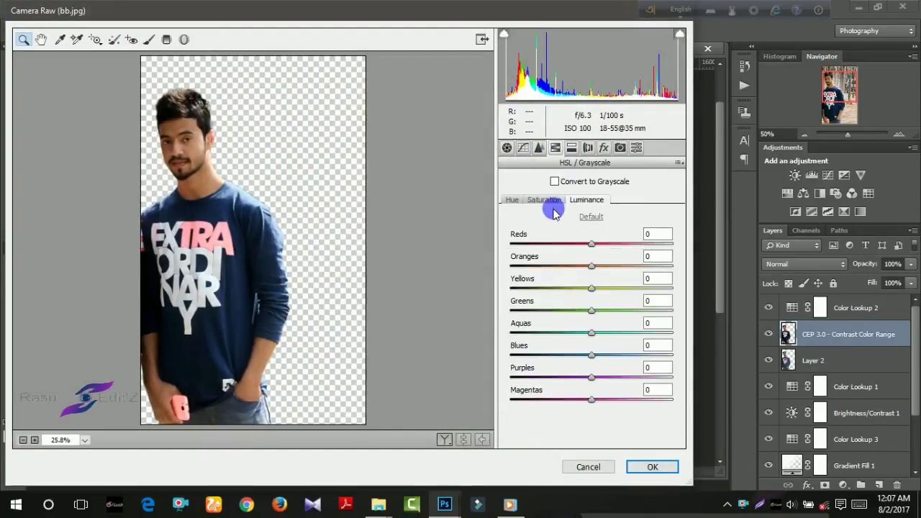
{"action": "left_click", "coordinate": [544, 200]}
{"action": "left_click_drag", "start_coordinate": [592, 243], "coordinate": [639, 244]}
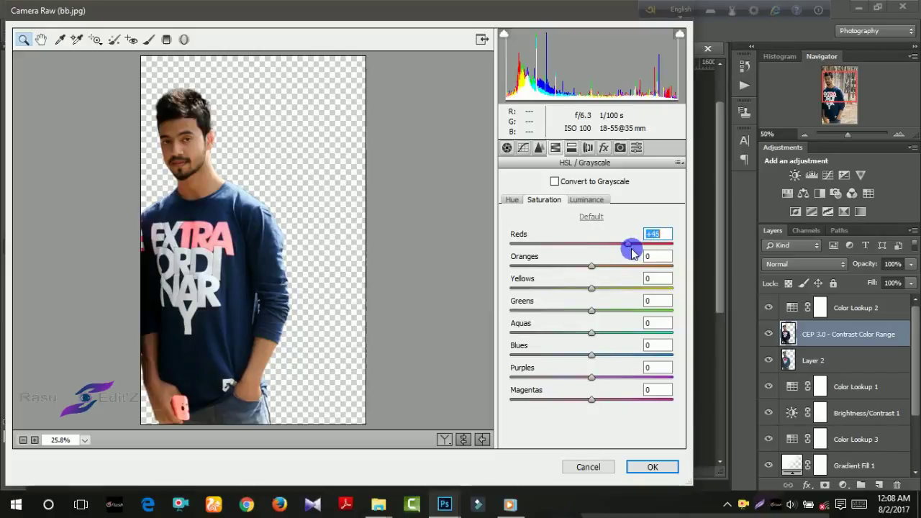
{"action": "mouse_move", "coordinate": [591, 266]}
{"action": "left_mouse_down"}
{"action": "mouse_move", "coordinate": [633, 264]}
{"action": "mouse_move", "coordinate": [593, 267]}
{"action": "mouse_move", "coordinate": [626, 243]}
{"action": "mouse_move", "coordinate": [592, 245]}
{"action": "mouse_move", "coordinate": [643, 243]}
{"action": "mouse_move", "coordinate": [581, 244]}
{"action": "mouse_move", "coordinate": [654, 244]}
{"action": "mouse_move", "coordinate": [525, 243]}
{"action": "mouse_move", "coordinate": [652, 243]}
{"action": "mouse_move", "coordinate": [576, 245]}
{"action": "mouse_move", "coordinate": [588, 244]}
{"action": "left_mouse_up"}
- Brighten Reds luminance to +18, shift Reds hue to -3, and apply the filter
{"action": "left_click", "coordinate": [586, 199]}
{"action": "left_click", "coordinate": [34, 439]}
{"action": "left_click", "coordinate": [127, 255]}
{"action": "left_click", "coordinate": [544, 200]}
{"action": "left_click", "coordinate": [512, 200]}
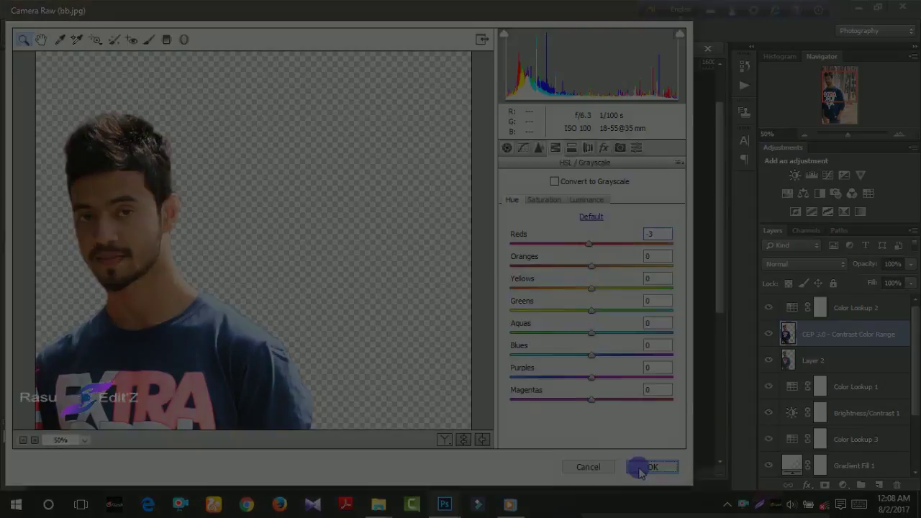
{"action": "left_click", "coordinate": [641, 467]}
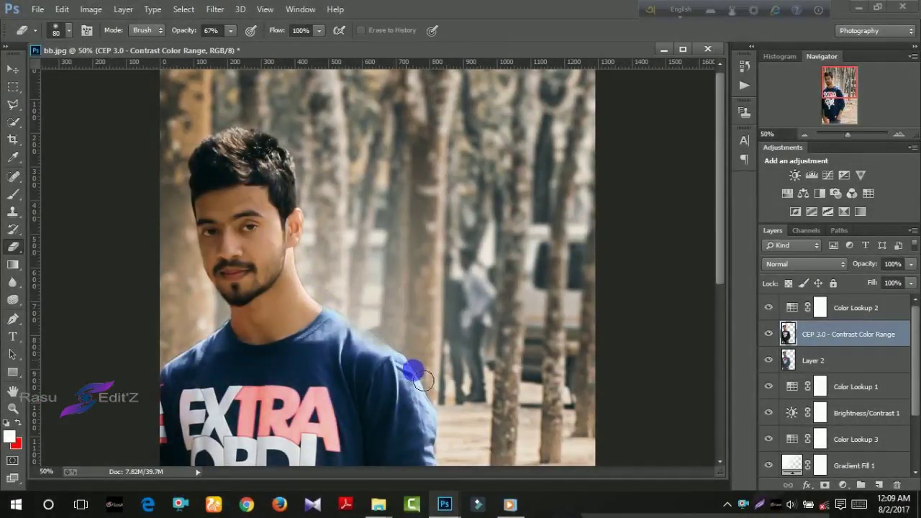
- Zoom out to the whole photo and drop Gradient Fill 1's opacity to 63%
{"action": "scroll", "coordinate": [389, 306], "scroll_direction": "down", "scroll_amount": 5}
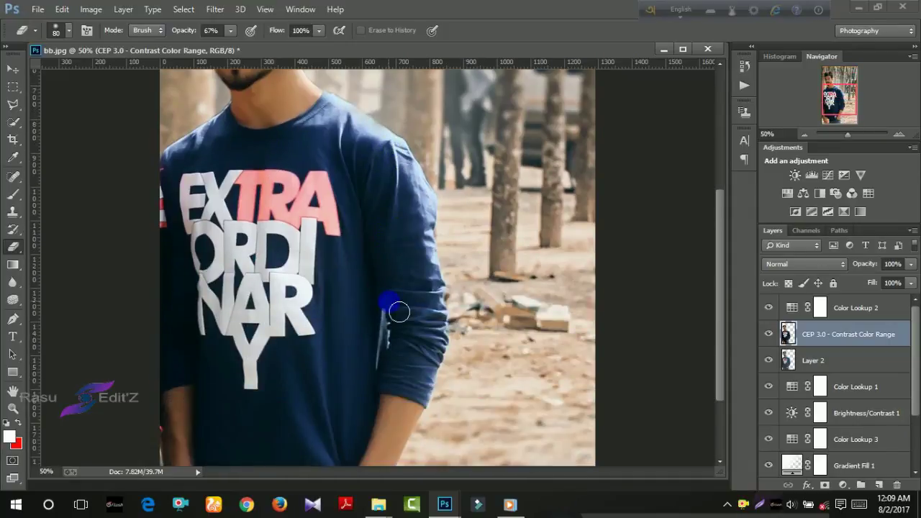
{"action": "scroll", "coordinate": [546, 338], "scroll_direction": "up", "scroll_amount": 3}
{"action": "left_click_drag", "start_coordinate": [848, 134], "coordinate": [843, 134]}
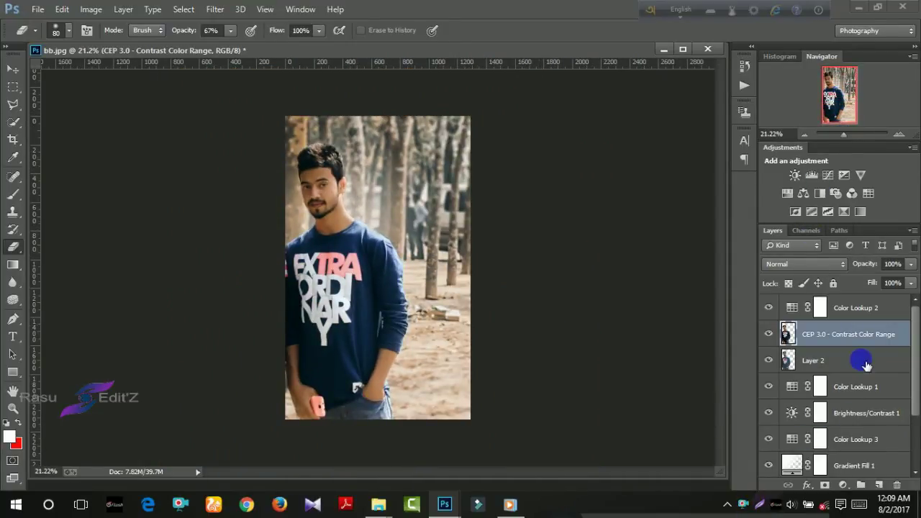
{"action": "scroll", "coordinate": [868, 419], "scroll_direction": "down", "scroll_amount": 2}
{"action": "left_click", "coordinate": [856, 413]}
{"action": "left_click_drag", "start_coordinate": [911, 264], "coordinate": [889, 282]}
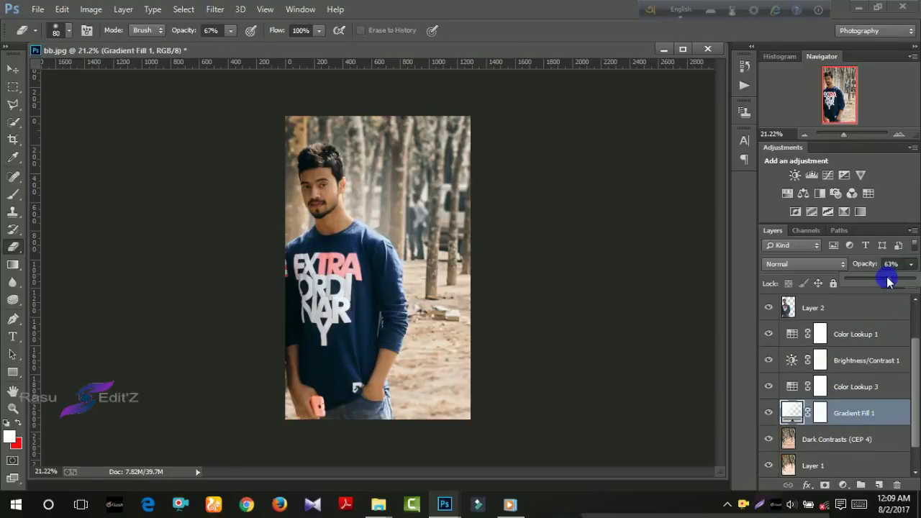
- In Gradient Fill 1's settings, enlarge the scale, rotate the angle to 26.57°, and reposition the glow
{"action": "double_click", "coordinate": [792, 413]}
{"action": "left_click", "coordinate": [710, 222]}
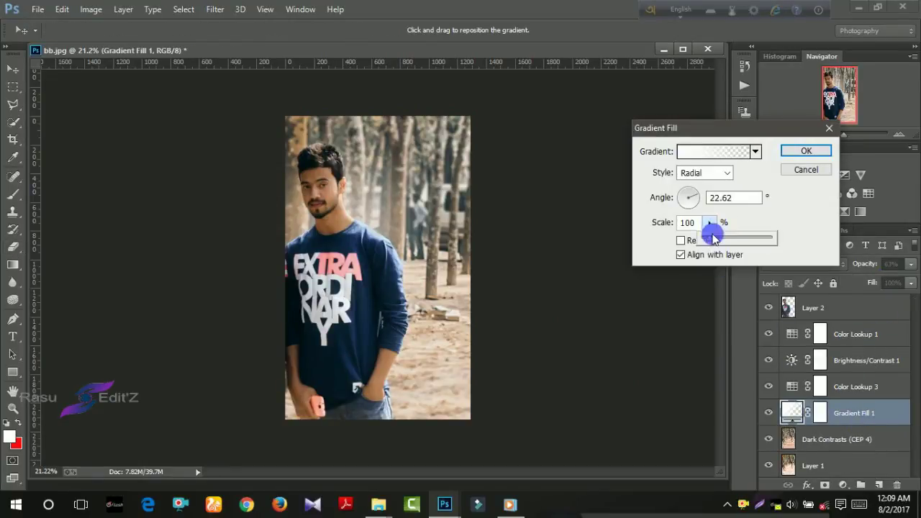
{"action": "left_click_drag", "start_coordinate": [711, 238], "coordinate": [713, 242]}
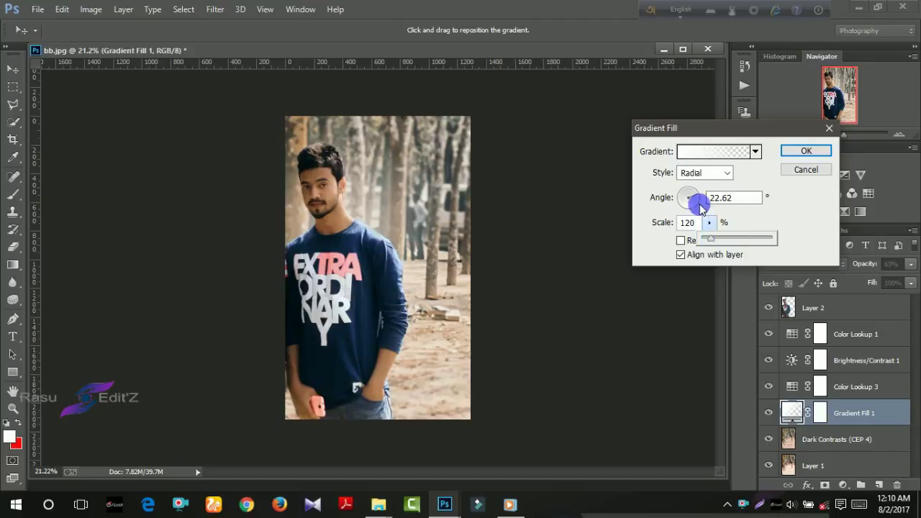
{"action": "left_click_drag", "start_coordinate": [701, 208], "coordinate": [695, 196]}
{"action": "left_click_drag", "start_coordinate": [383, 216], "coordinate": [383, 220]}
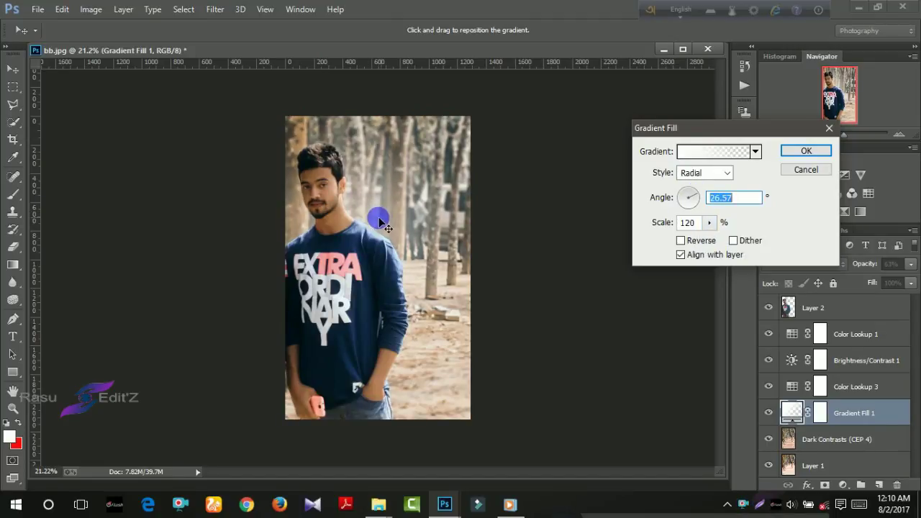
- Raise the gradient scale to 169%, apply it, and flatten all layers into one Background
{"action": "left_click", "coordinate": [709, 222]}
{"action": "left_click_drag", "start_coordinate": [701, 238], "coordinate": [704, 238]}
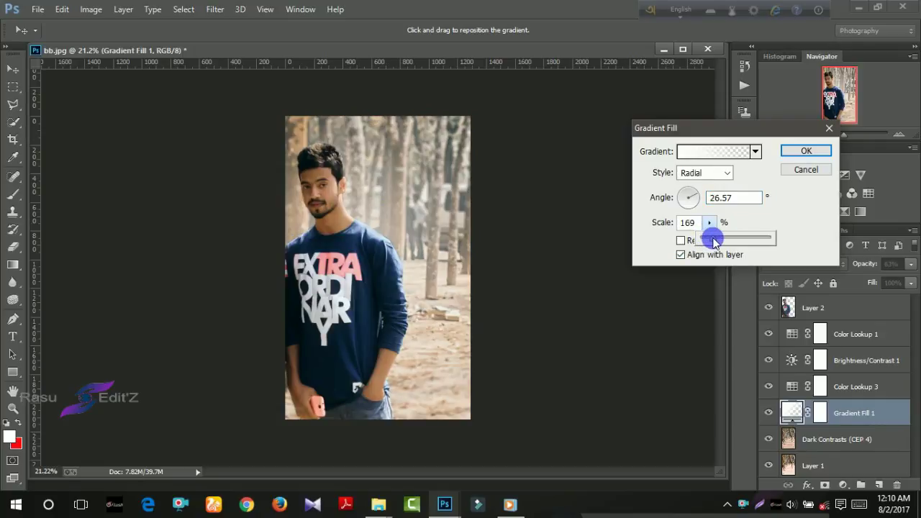
{"action": "left_click", "coordinate": [791, 152]}
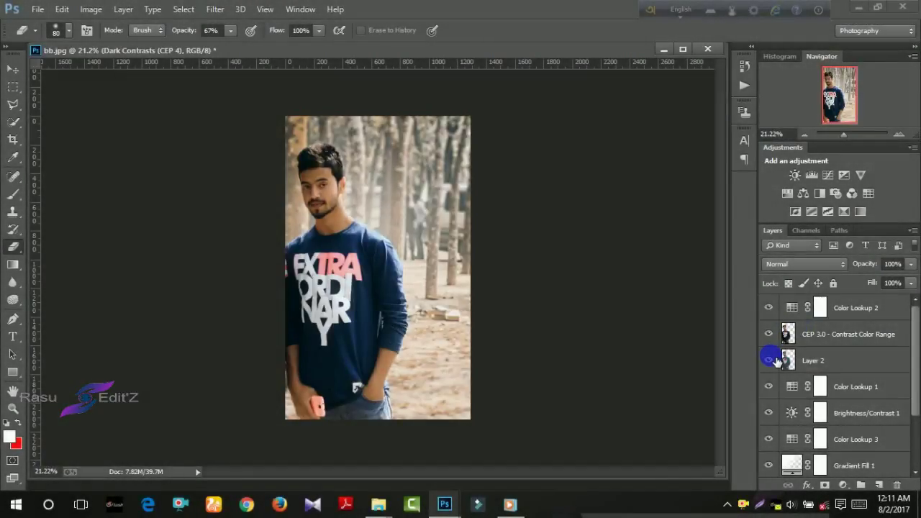
{"action": "right_click", "coordinate": [820, 460]}
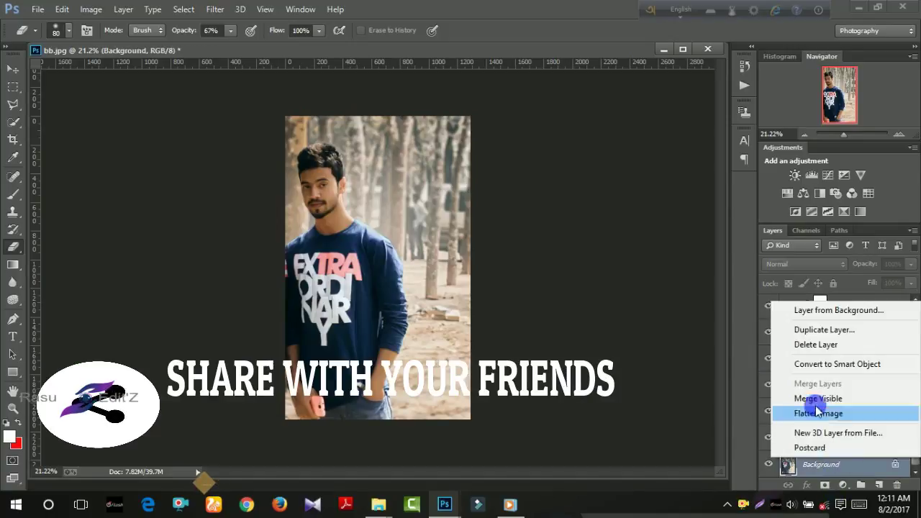
{"action": "left_click", "coordinate": [815, 408]}
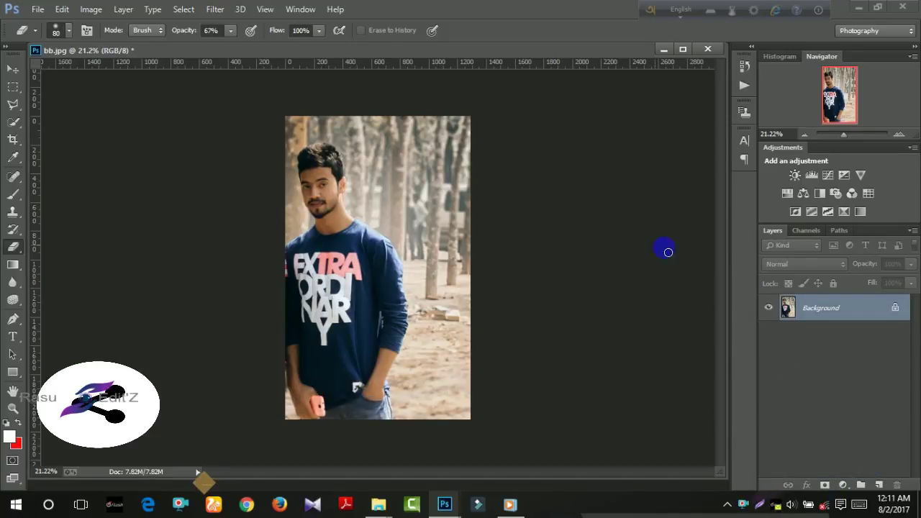
- Add a Brightness/Contrast adjustment layer with Contrast 24
{"action": "left_click", "coordinate": [794, 175]}
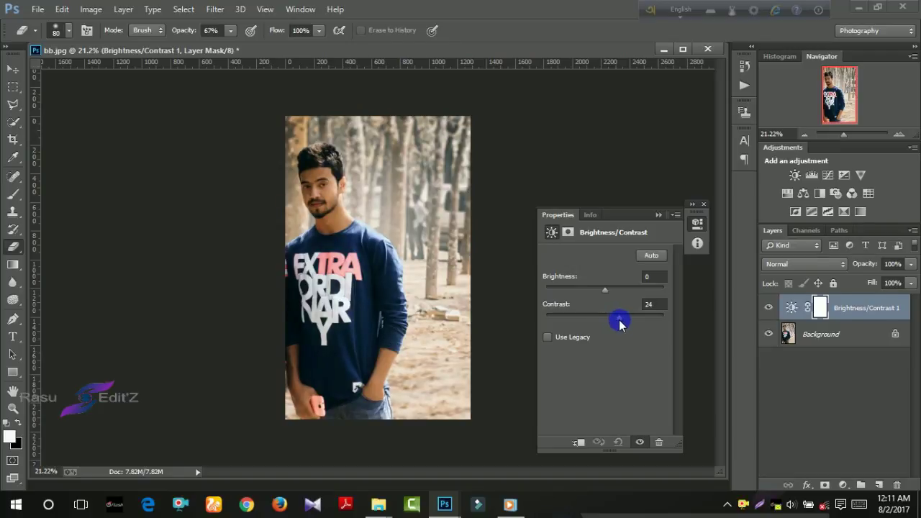
{"action": "left_click_drag", "start_coordinate": [606, 291], "coordinate": [606, 290]}
{"action": "left_click", "coordinate": [704, 204]}
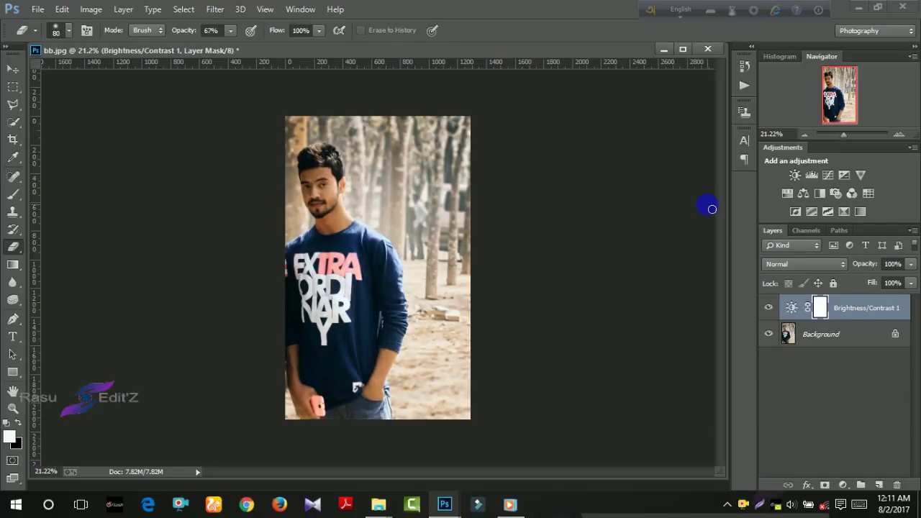
- Add a Hue/Saturation layer with Saturation -7, Lightness -10 and Hue left at 0
{"action": "left_click", "coordinate": [794, 193]}
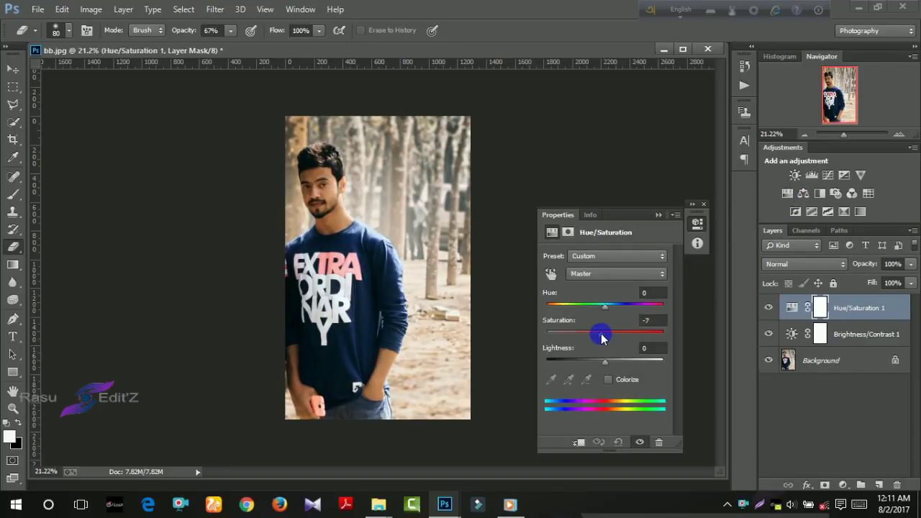
{"action": "left_click_drag", "start_coordinate": [602, 358], "coordinate": [598, 364]}
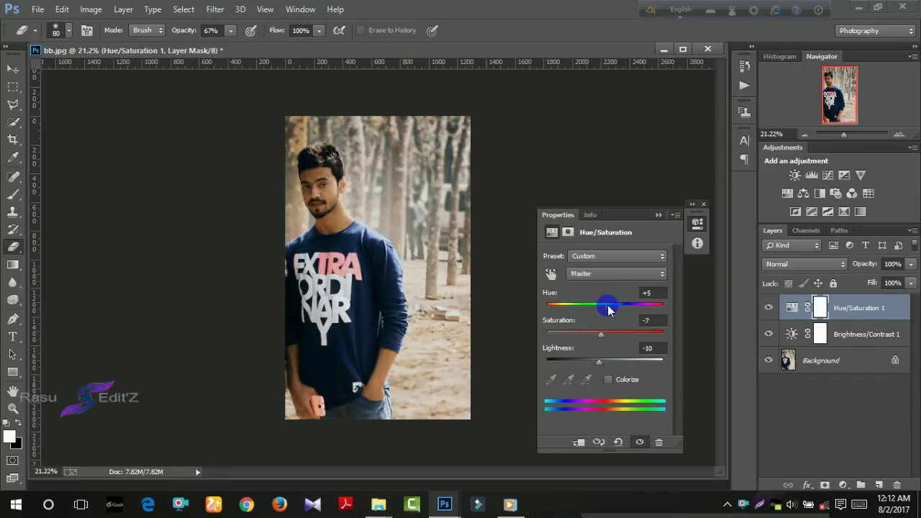
{"action": "mouse_move", "coordinate": [608, 309]}
{"action": "left_mouse_down"}
{"action": "mouse_move", "coordinate": [596, 305]}
{"action": "mouse_move", "coordinate": [631, 309]}
{"action": "mouse_move", "coordinate": [615, 309]}
{"action": "left_mouse_up"}
{"action": "left_click_drag", "start_coordinate": [607, 309], "coordinate": [604, 307]}
{"action": "left_click", "coordinate": [695, 224]}
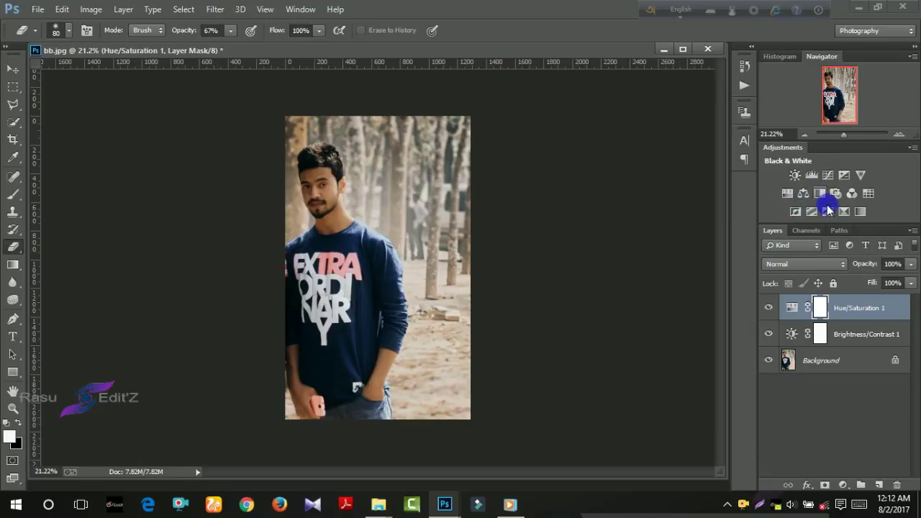
- Add a Levels layer setting the Blue channel to 0/1.54/242 with output 0–225
{"action": "left_click", "coordinate": [810, 175]}
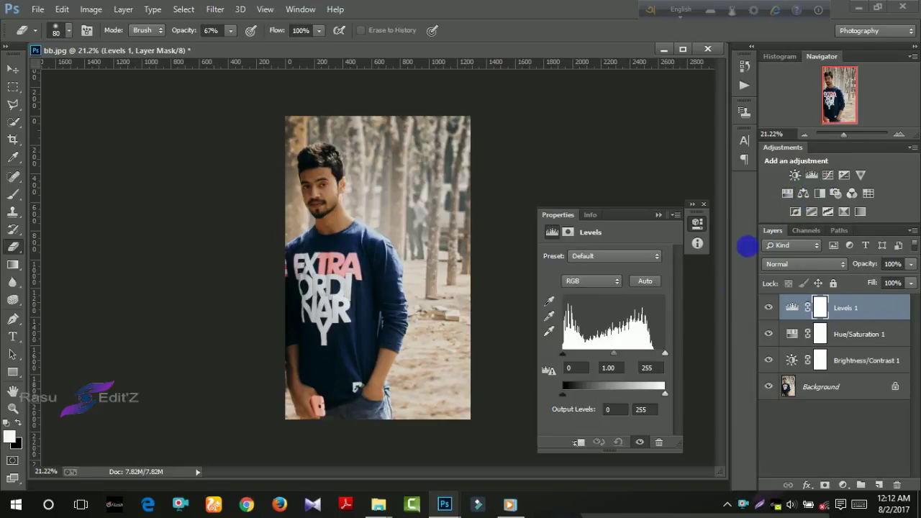
{"action": "left_click", "coordinate": [591, 281]}
{"action": "left_click", "coordinate": [598, 324]}
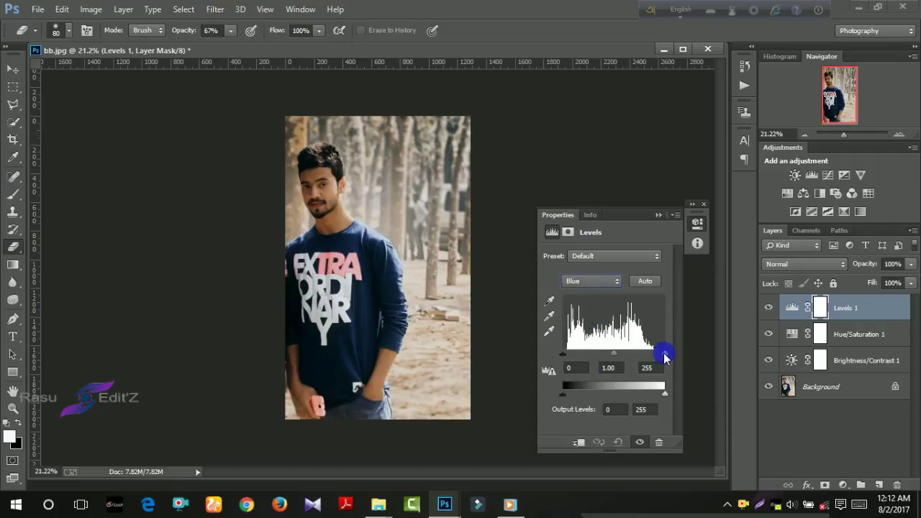
{"action": "left_click_drag", "start_coordinate": [630, 352], "coordinate": [596, 355]}
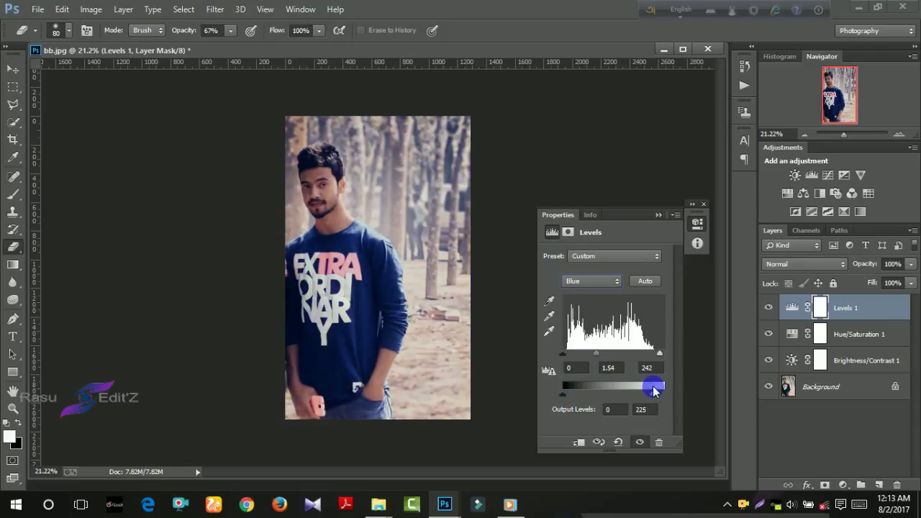
{"action": "left_click", "coordinate": [698, 222]}
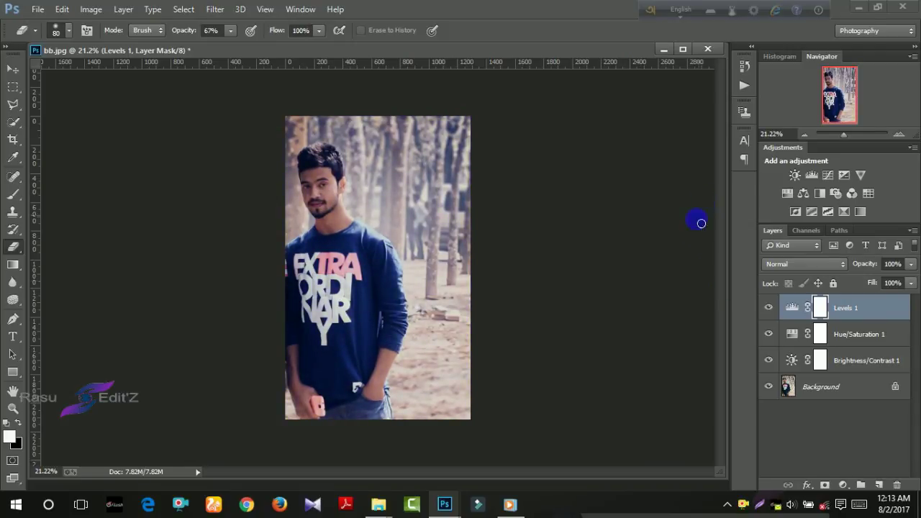
- Add a second Brightness/Contrast layer with a small contrast tweak
{"action": "left_click", "coordinate": [793, 177]}
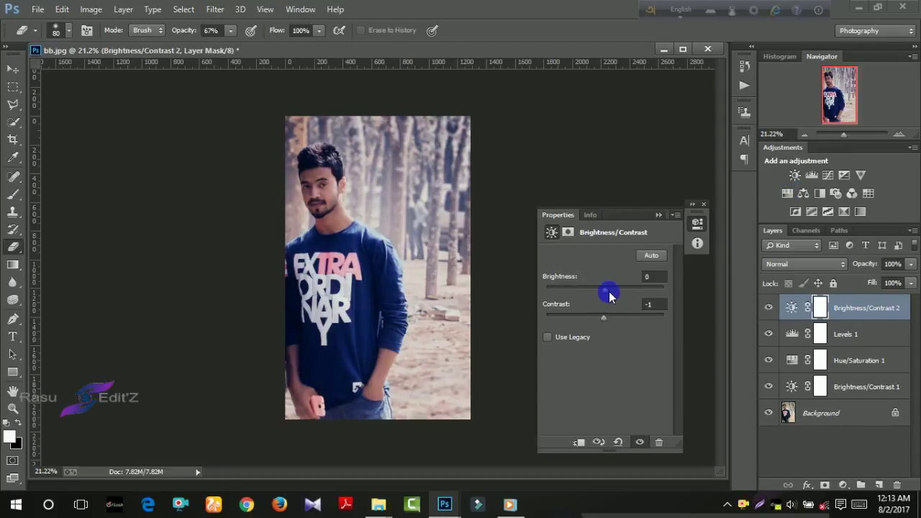
{"action": "left_click_drag", "start_coordinate": [605, 290], "coordinate": [599, 290]}
{"action": "left_click", "coordinate": [703, 204]}
- Flatten the adjustment layers into a single Background
{"action": "right_click", "coordinate": [824, 412]}
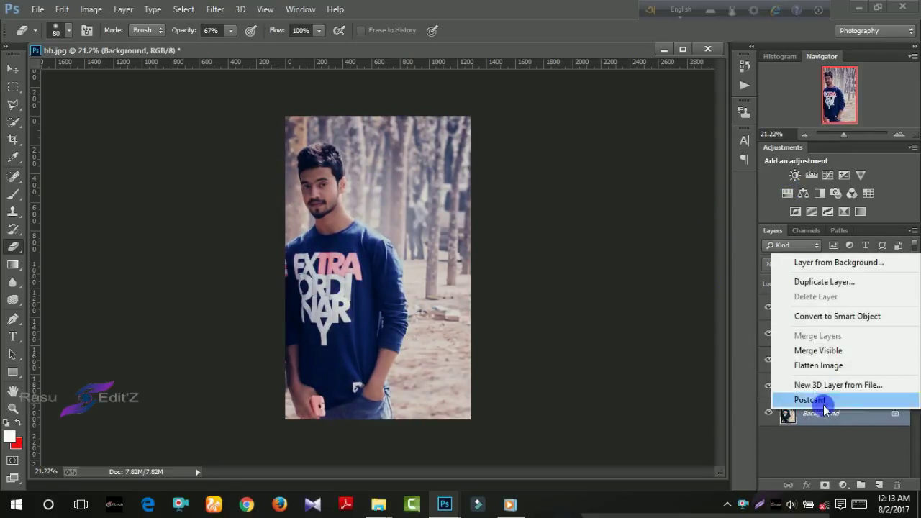
{"action": "left_click", "coordinate": [805, 350]}
{"action": "scroll", "coordinate": [446, 230], "scroll_direction": "up", "scroll_amount": 3}
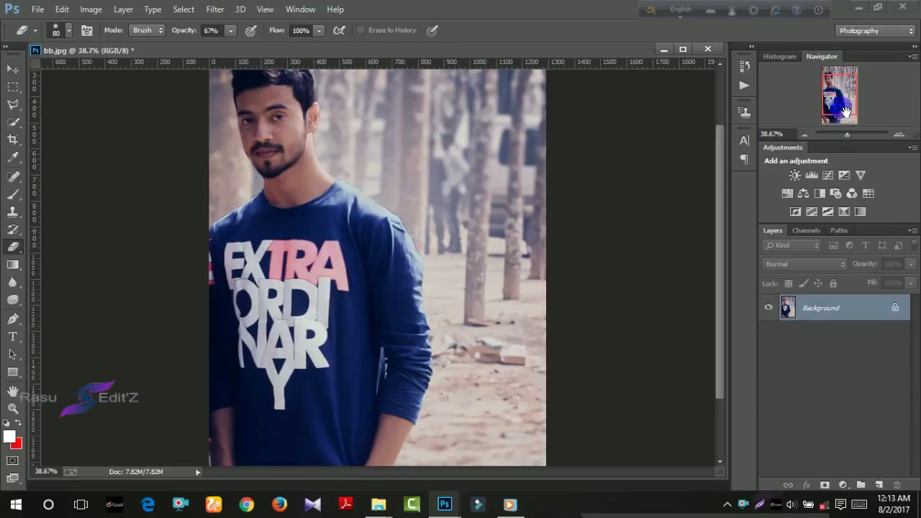
{"action": "scroll", "coordinate": [448, 215], "scroll_direction": "up", "scroll_amount": 3}
{"action": "scroll", "coordinate": [410, 243], "scroll_direction": "down", "scroll_amount": 5}
- Pick a toning tool from the Dodge/Burn flyout and zoom in on the man's head
{"action": "left_click", "coordinate": [13, 299]}
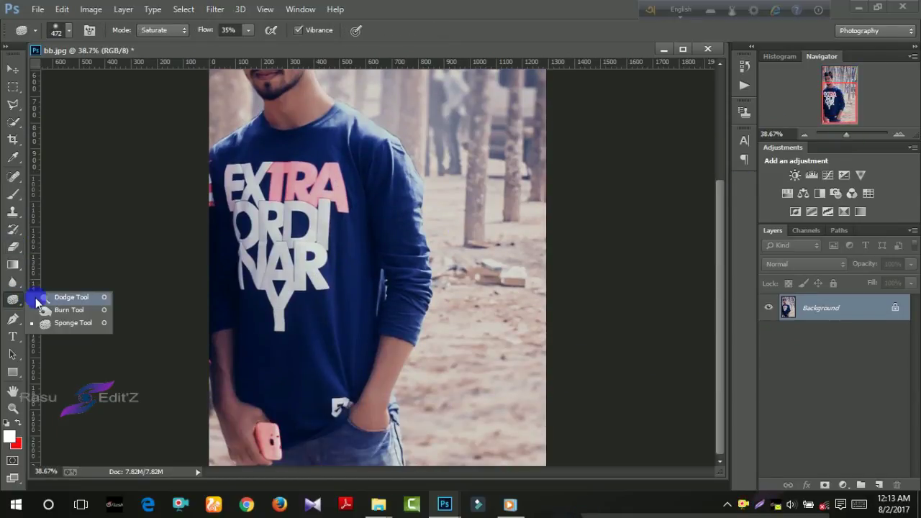
{"action": "left_click", "coordinate": [54, 297]}
{"action": "left_click", "coordinate": [68, 31]}
{"action": "left_click", "coordinate": [412, 161]}
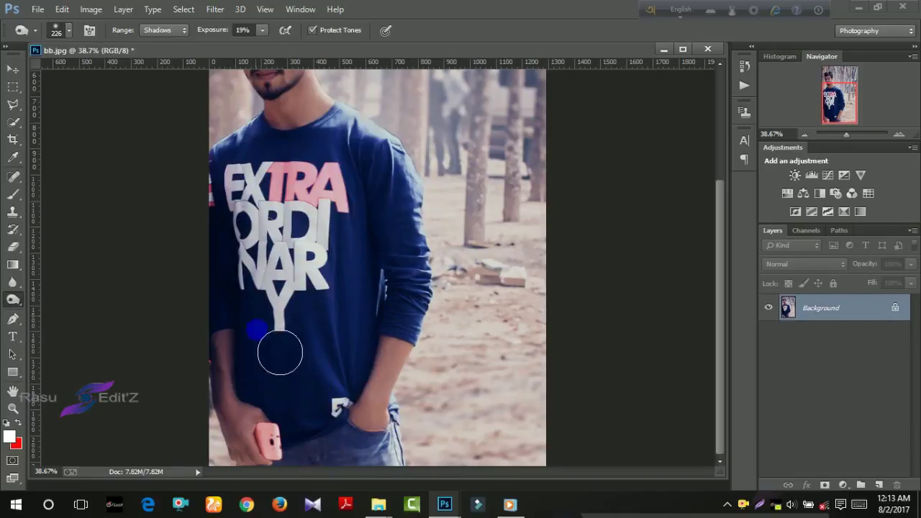
{"action": "scroll", "coordinate": [315, 303], "scroll_direction": "up", "scroll_amount": 3}
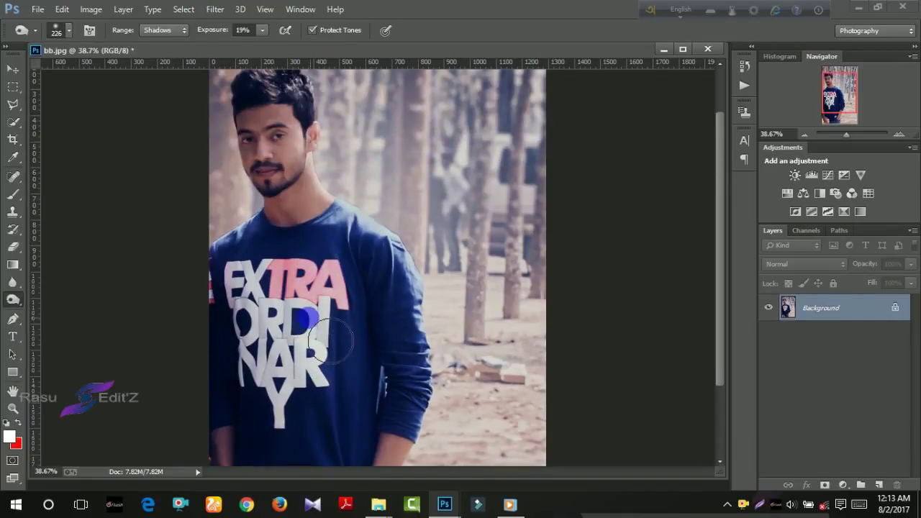
{"action": "scroll", "coordinate": [317, 264], "scroll_direction": "up", "scroll_amount": 3}
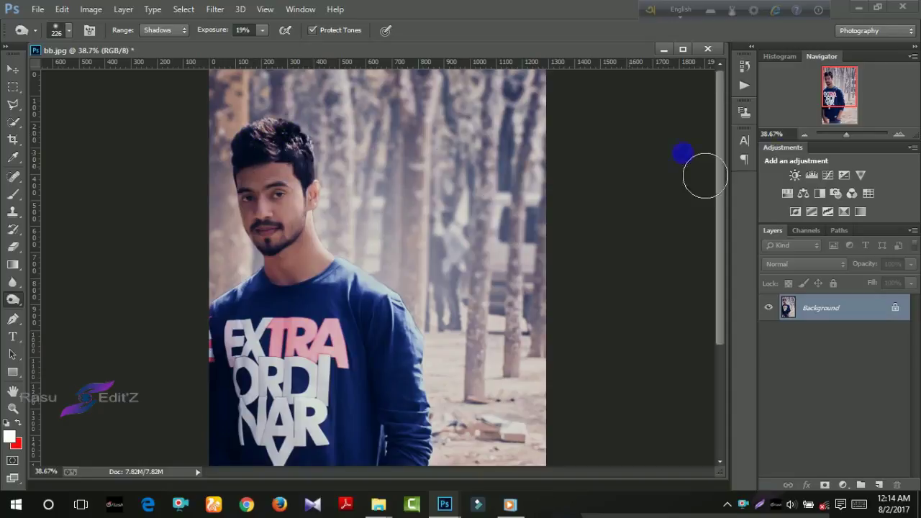
{"action": "left_click_drag", "start_coordinate": [846, 134], "coordinate": [850, 134]}
{"action": "scroll", "coordinate": [84, 76], "scroll_direction": "up", "scroll_amount": 3}
- Set the burn brush to 36 px with 6% exposure, centred on the face
{"action": "left_click", "coordinate": [70, 34]}
{"action": "type", "text": "36"}
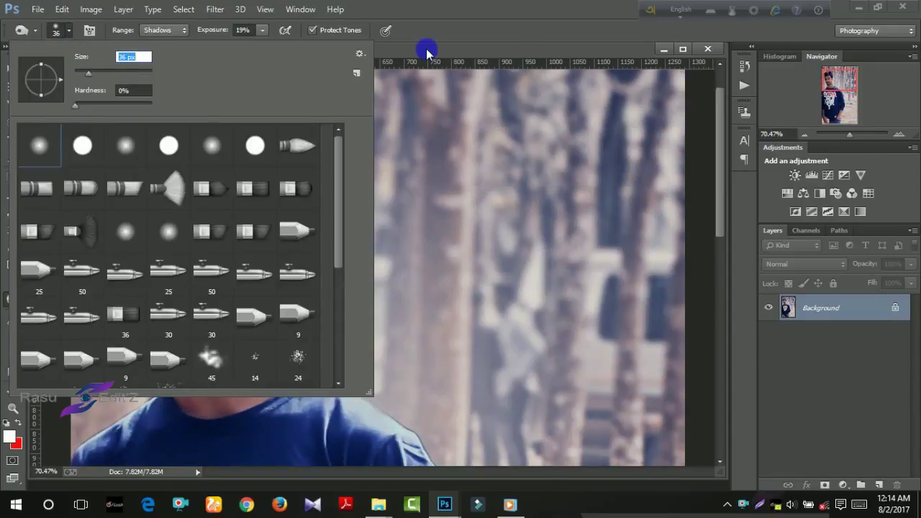
{"action": "key", "text": "Return"}
{"action": "left_click_drag", "start_coordinate": [263, 30], "coordinate": [247, 45]}
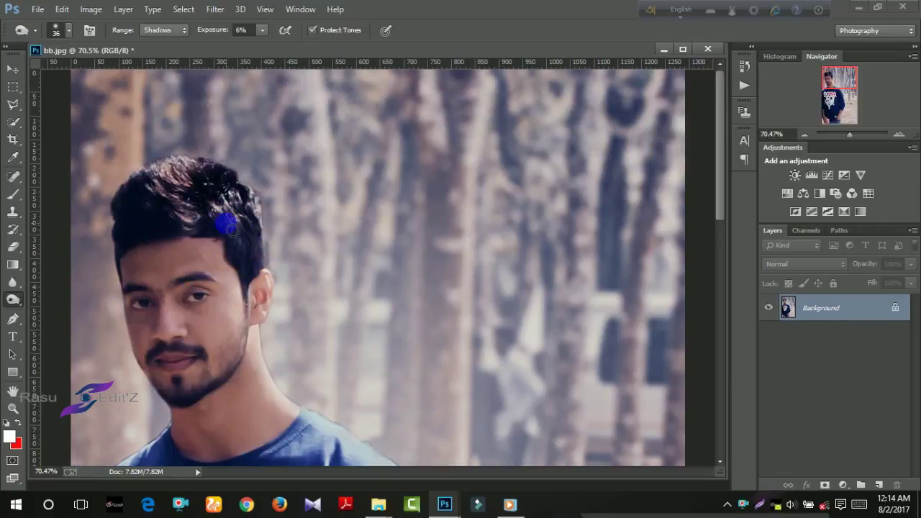
{"action": "left_click", "coordinate": [823, 92]}
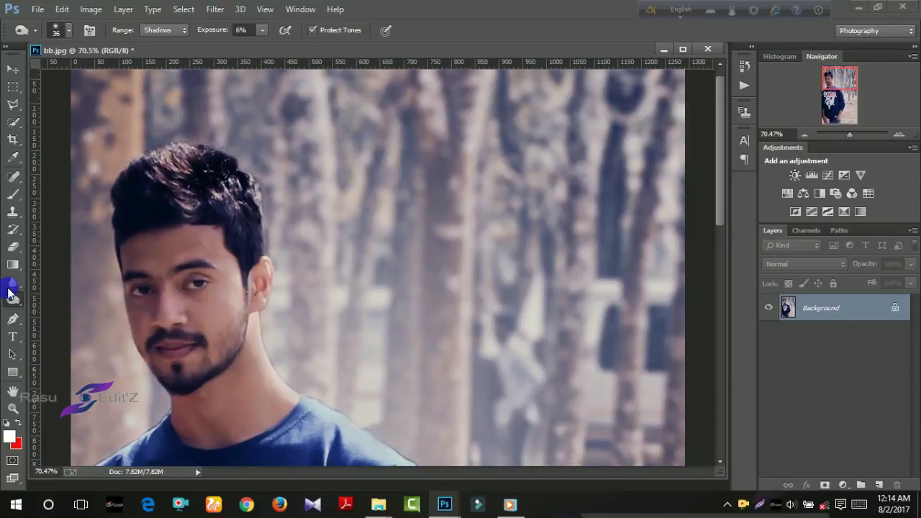
{"action": "left_click", "coordinate": [9, 287]}
- Select the Smudge tool, show brush presets as small thumbnails, and choose the 46 px spatter brush
{"action": "scroll", "coordinate": [214, 268], "scroll_direction": "down", "scroll_amount": 3}
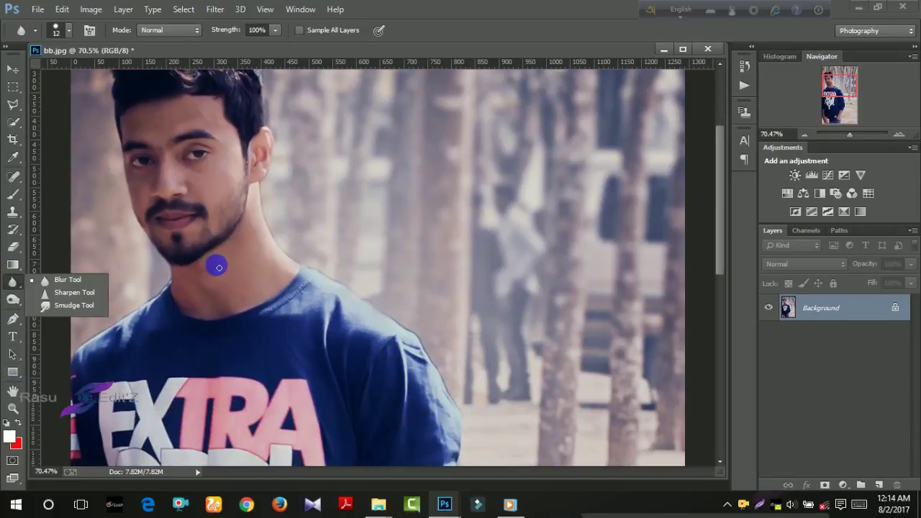
{"action": "scroll", "coordinate": [218, 267], "scroll_direction": "up", "scroll_amount": 2}
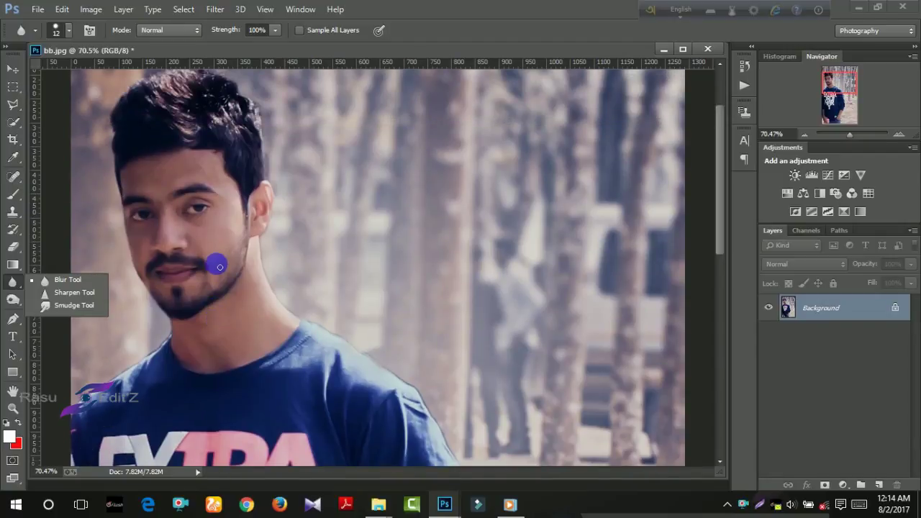
{"action": "scroll", "coordinate": [220, 267], "scroll_direction": "up", "scroll_amount": 2}
{"action": "left_click", "coordinate": [74, 305]}
{"action": "left_click", "coordinate": [69, 30]}
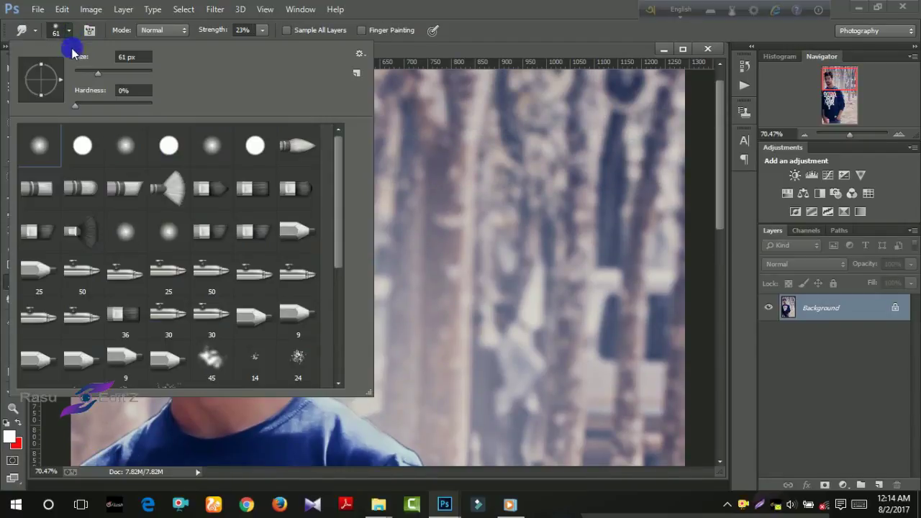
{"action": "left_click", "coordinate": [360, 53]}
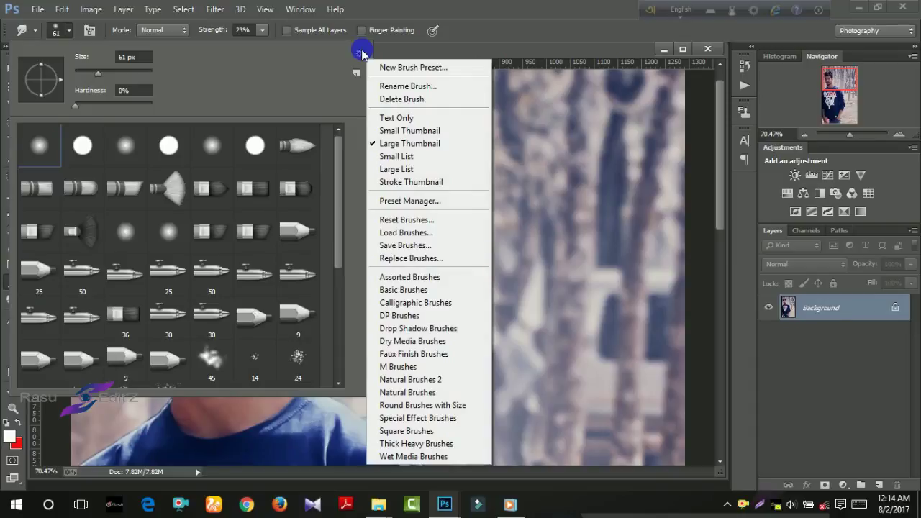
{"action": "left_click", "coordinate": [397, 156]}
{"action": "left_click", "coordinate": [360, 54]}
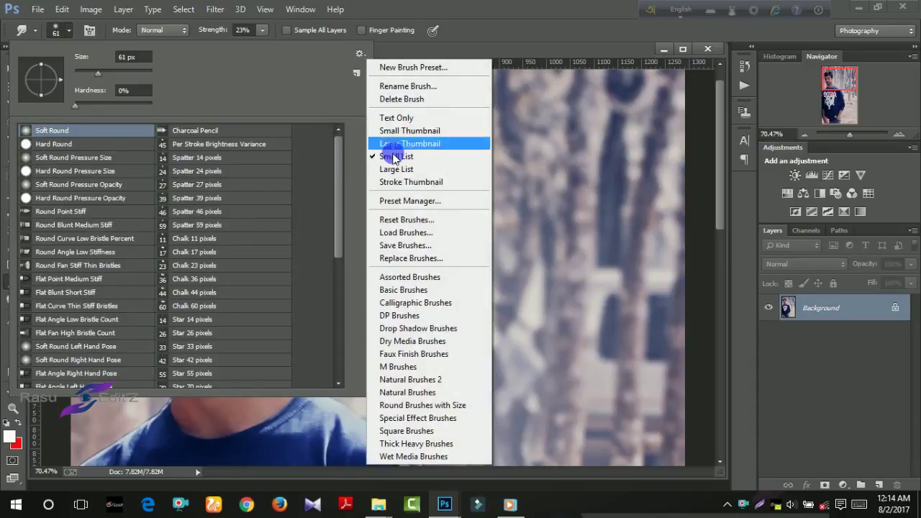
{"action": "left_click", "coordinate": [406, 130]}
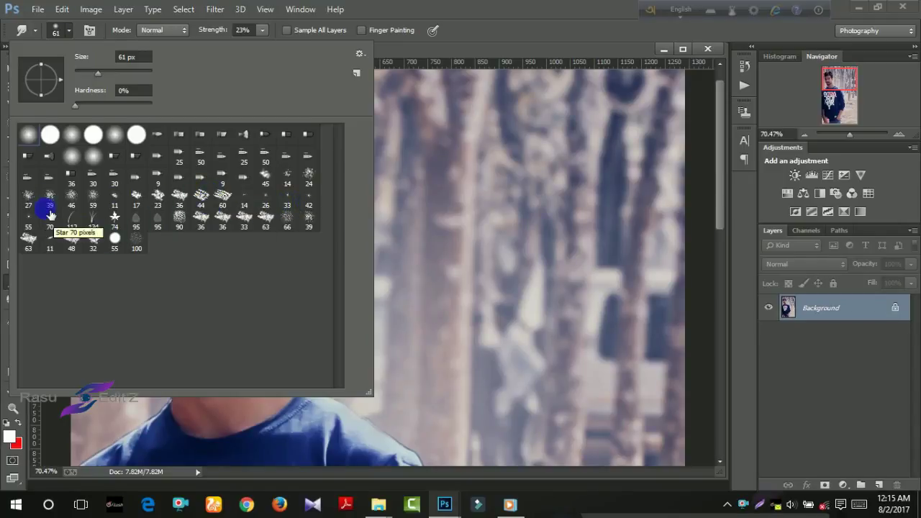
{"action": "left_click", "coordinate": [79, 205]}
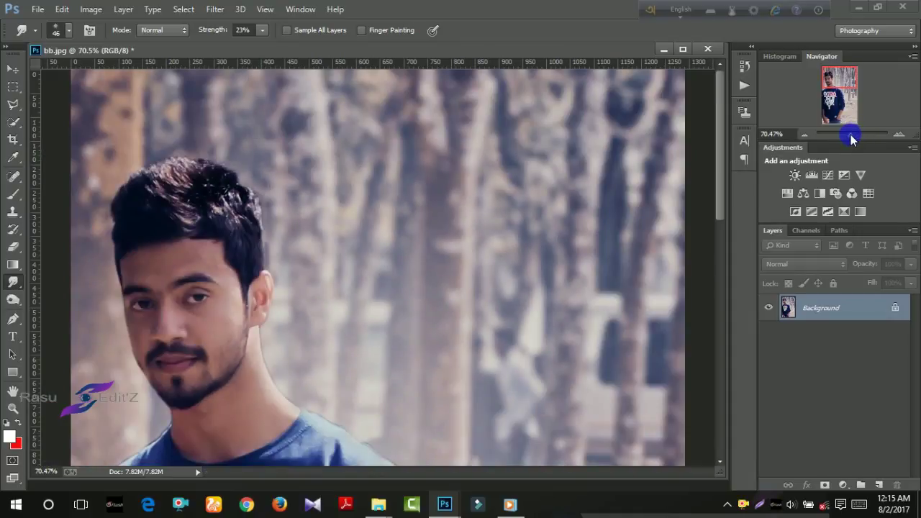
- Zoom in on the hair and set the smudge brush to 40 px at about 47% strength
{"action": "left_click_drag", "start_coordinate": [856, 138], "coordinate": [853, 134]}
{"action": "scroll", "coordinate": [237, 134], "scroll_direction": "up", "scroll_amount": 3}
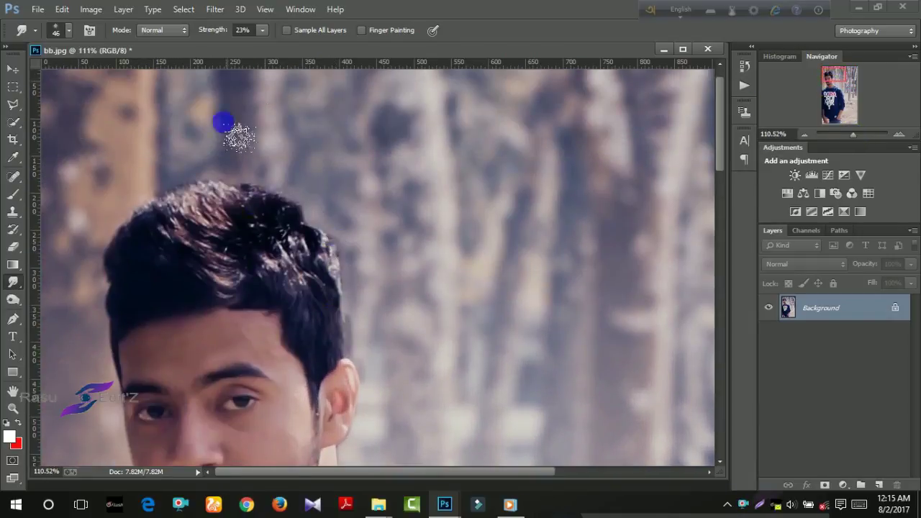
{"action": "left_click_drag", "start_coordinate": [262, 31], "coordinate": [270, 49]}
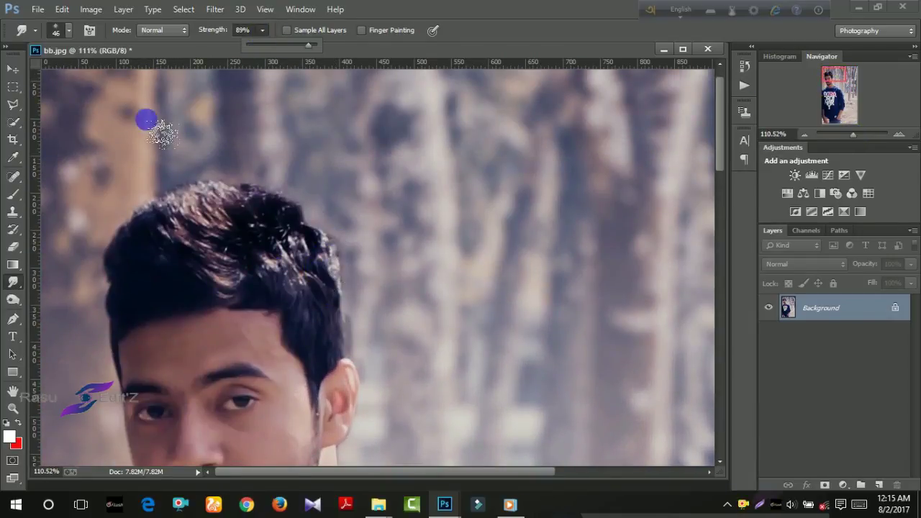
{"action": "left_click", "coordinate": [68, 30]}
{"action": "left_click", "coordinate": [328, 267]}
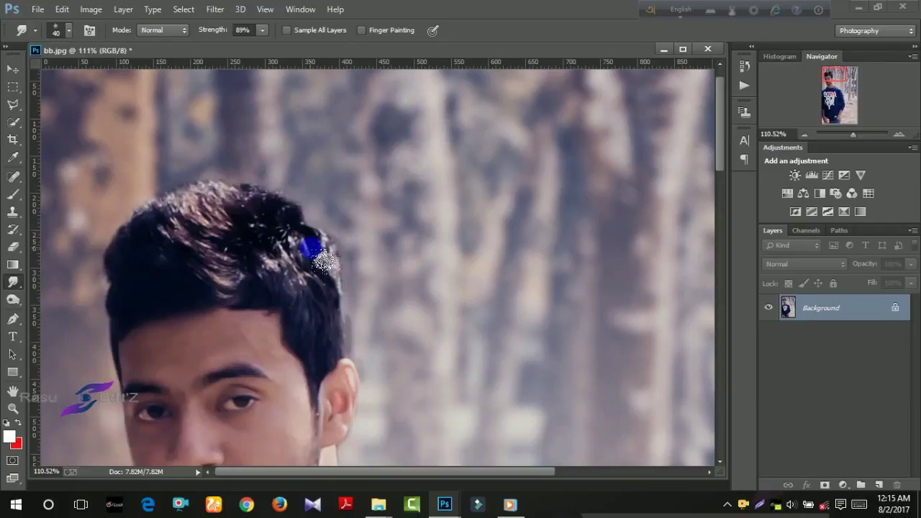
{"action": "left_click", "coordinate": [262, 30]}
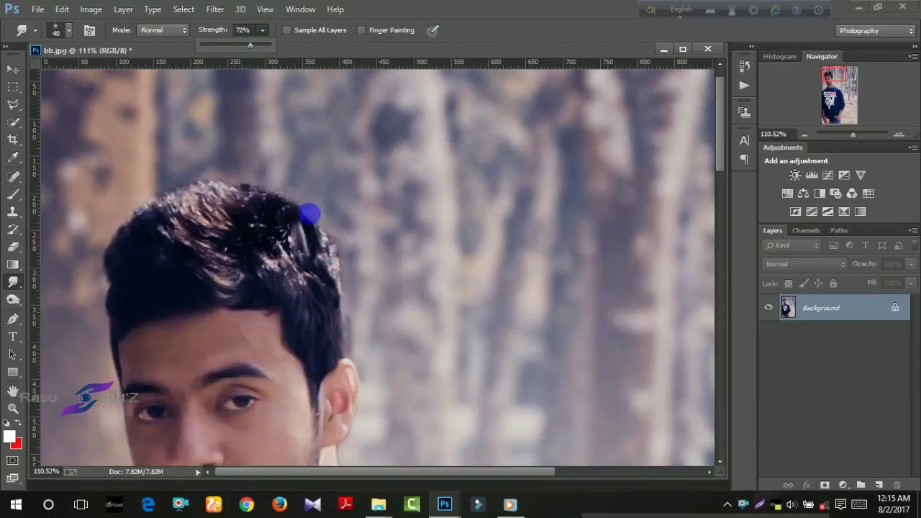
{"action": "left_click", "coordinate": [261, 32]}
- Smudge the hair's edges and top outward into textured, flowing strands
{"action": "mouse_move", "coordinate": [333, 255]}
{"action": "left_mouse_down"}
{"action": "mouse_move", "coordinate": [300, 243]}
{"action": "mouse_move", "coordinate": [286, 197]}
{"action": "mouse_move", "coordinate": [269, 214]}
{"action": "mouse_move", "coordinate": [191, 209]}
{"action": "mouse_move", "coordinate": [168, 227]}
{"action": "left_mouse_up"}
{"action": "mouse_move", "coordinate": [126, 251]}
{"action": "left_mouse_down"}
{"action": "mouse_move", "coordinate": [118, 300]}
{"action": "mouse_move", "coordinate": [127, 287]}
{"action": "mouse_move", "coordinate": [158, 304]}
{"action": "mouse_move", "coordinate": [125, 240]}
{"action": "mouse_move", "coordinate": [324, 238]}
{"action": "mouse_move", "coordinate": [288, 188]}
{"action": "mouse_move", "coordinate": [252, 216]}
{"action": "mouse_move", "coordinate": [169, 190]}
{"action": "mouse_move", "coordinate": [173, 175]}
{"action": "mouse_move", "coordinate": [269, 225]}
{"action": "left_mouse_up"}
{"action": "mouse_move", "coordinate": [259, 266]}
{"action": "left_mouse_down"}
{"action": "mouse_move", "coordinate": [206, 267]}
{"action": "mouse_move", "coordinate": [232, 273]}
{"action": "mouse_move", "coordinate": [240, 245]}
{"action": "mouse_move", "coordinate": [208, 213]}
{"action": "left_mouse_up"}
{"action": "scroll", "coordinate": [207, 213], "scroll_direction": "down", "scroll_amount": 2}
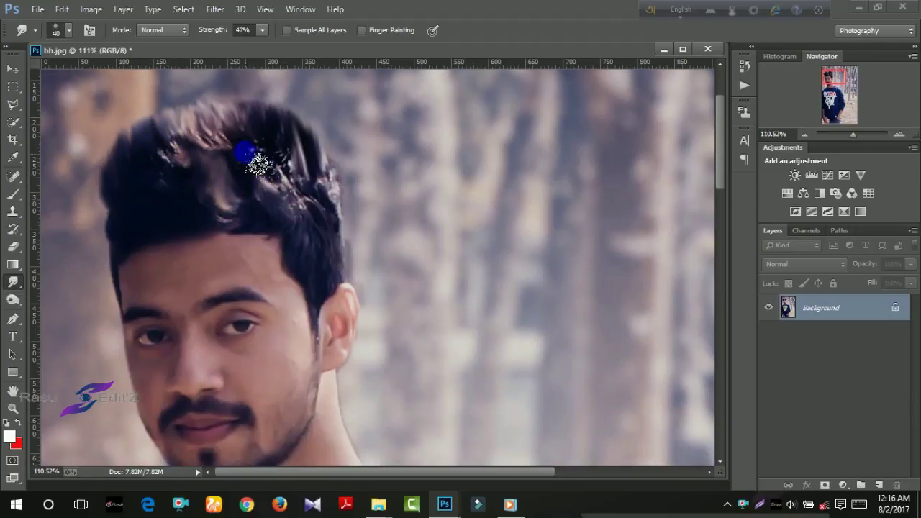
{"action": "left_click_drag", "start_coordinate": [255, 156], "coordinate": [311, 212]}
{"action": "right_click", "coordinate": [13, 283]}
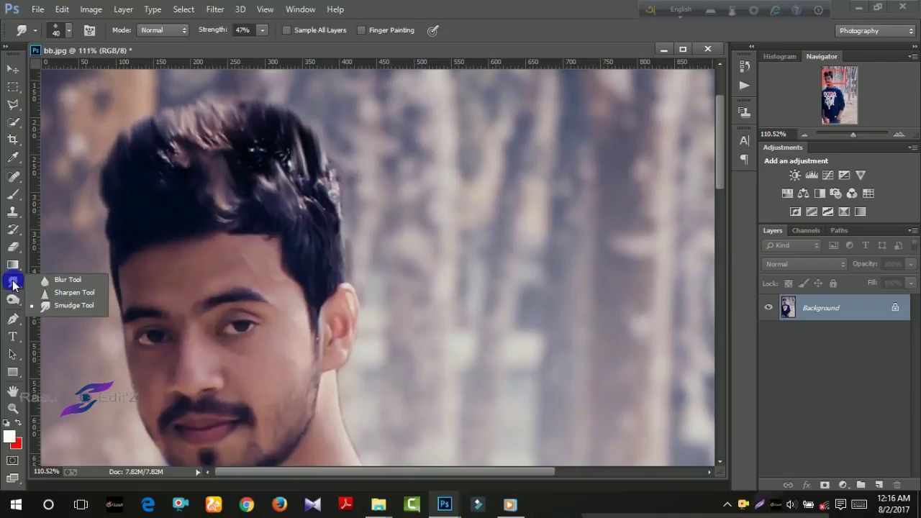
- Switch to the Burn tool with an 82 px brush
{"action": "right_click", "coordinate": [16, 266]}
{"action": "right_click", "coordinate": [13, 299]}
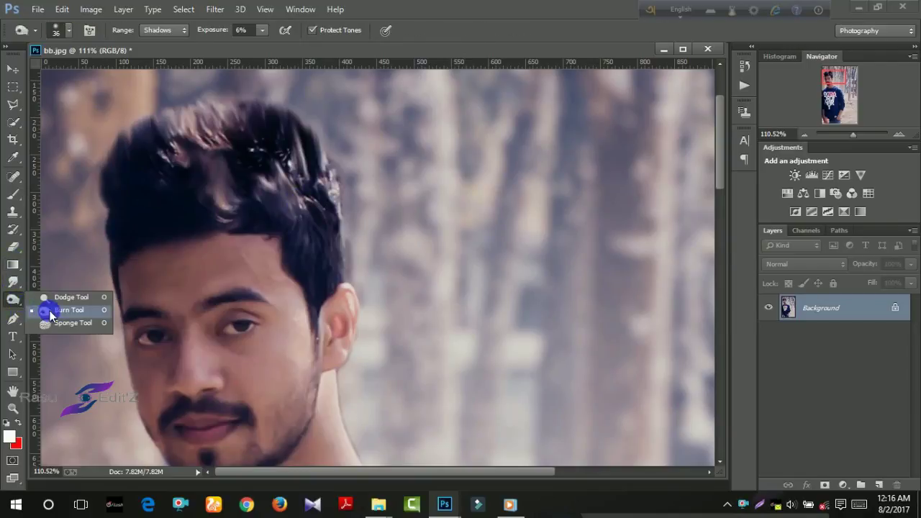
{"action": "left_click", "coordinate": [69, 312]}
{"action": "scroll", "coordinate": [185, 93], "scroll_direction": "up", "scroll_amount": 1}
{"action": "right_click", "coordinate": [184, 92]}
{"action": "left_click_drag", "start_coordinate": [89, 70], "coordinate": [97, 70]}
{"action": "left_click", "coordinate": [448, 84]}
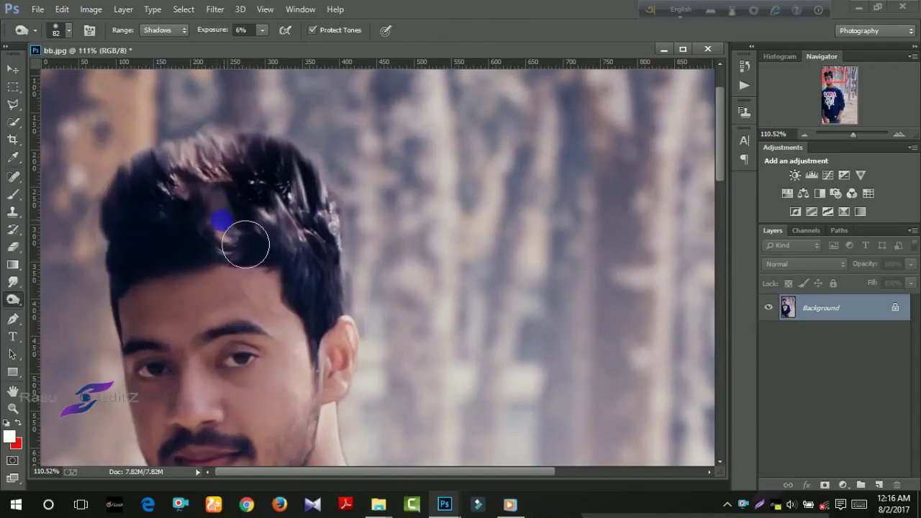
- Darken the hair with burn strokes at 17% exposure
{"action": "mouse_move", "coordinate": [227, 217]}
{"action": "left_mouse_down"}
{"action": "mouse_move", "coordinate": [298, 195]}
{"action": "mouse_move", "coordinate": [246, 254]}
{"action": "left_mouse_up"}
{"action": "left_click", "coordinate": [263, 30]}
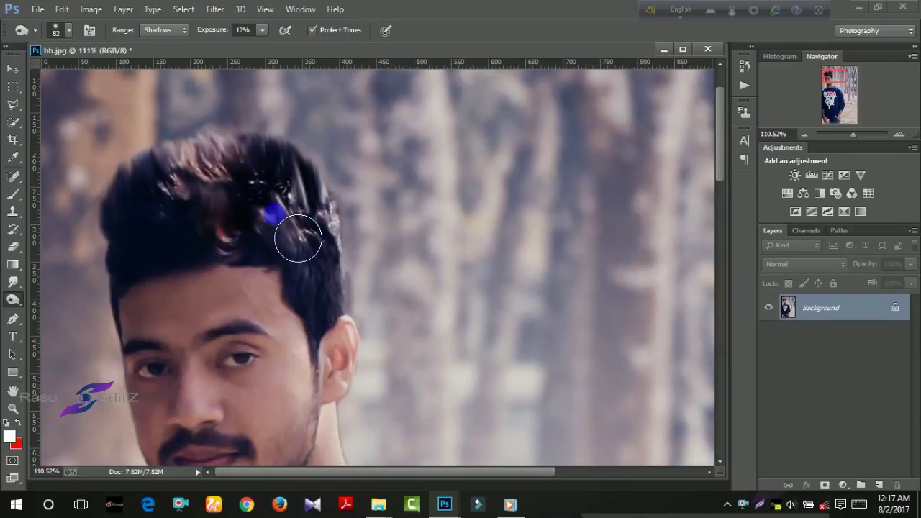
{"action": "left_click_drag", "start_coordinate": [191, 211], "coordinate": [244, 174]}
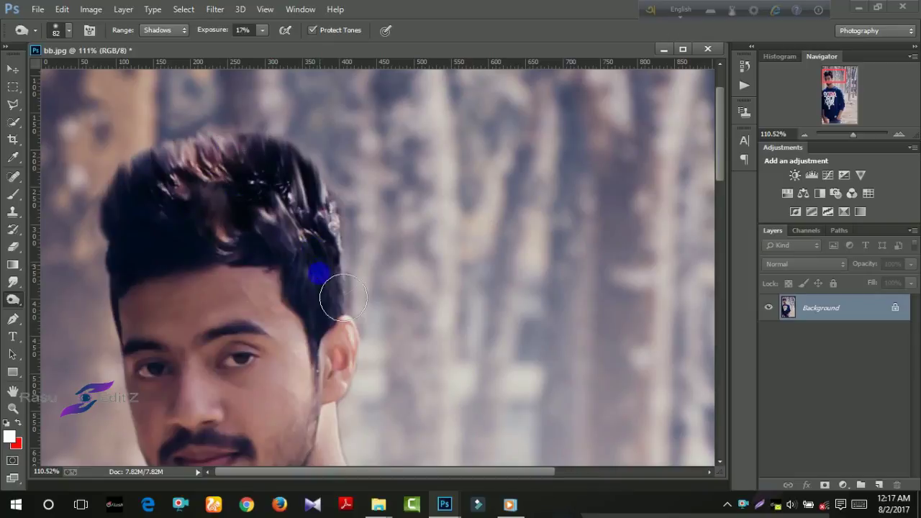
- Zoom out to fit the whole finished photo on screen
{"action": "scroll", "coordinate": [327, 204], "scroll_direction": "down", "scroll_amount": 3}
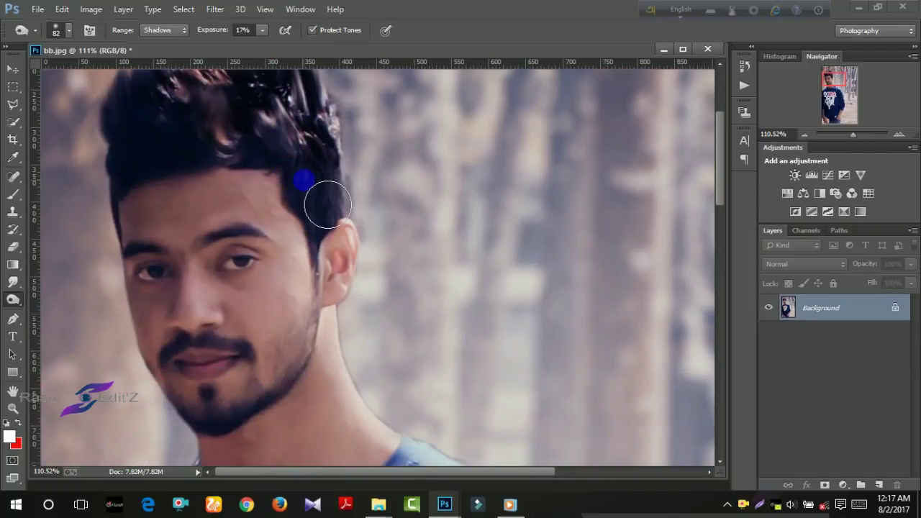
{"action": "left_click_drag", "start_coordinate": [851, 135], "coordinate": [844, 135]}
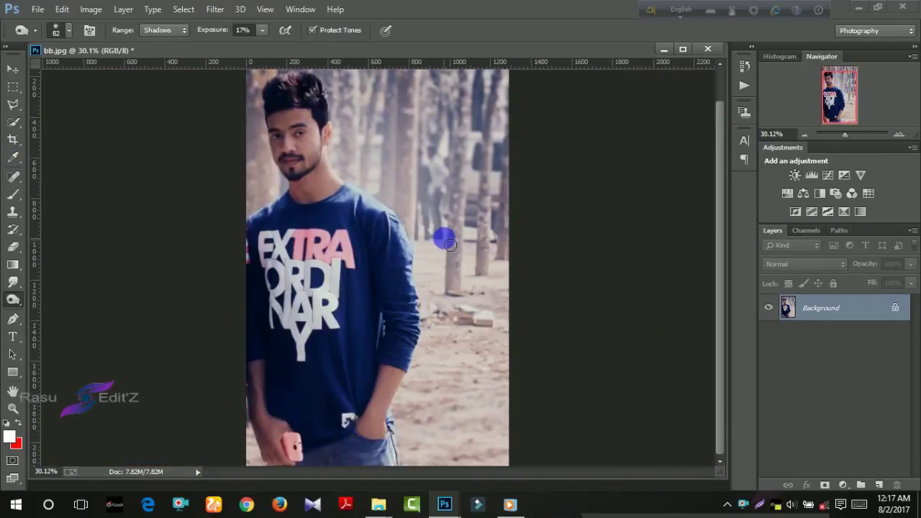
{"action": "key", "text": "ctrl+minus"}
{"action": "key", "text": "ctrl+plus"}
{"action": "key", "text": "ctrl+plus"}
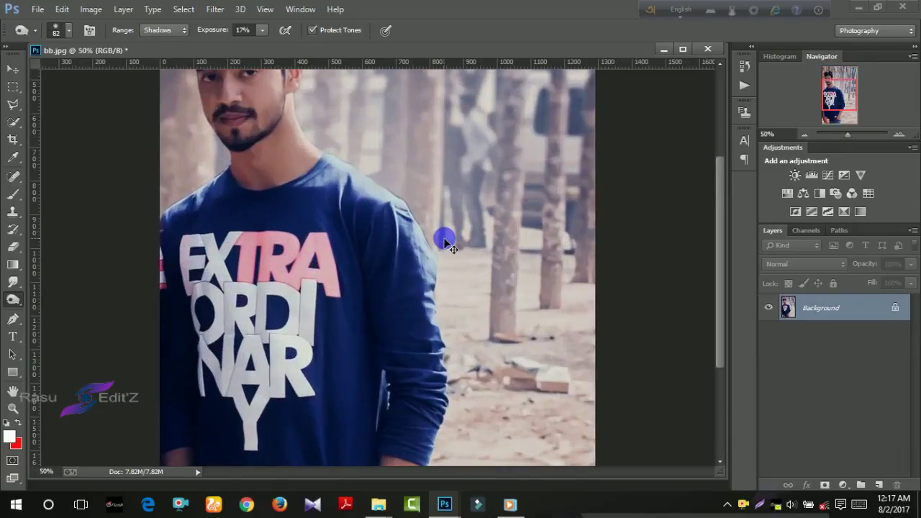
{"action": "key", "text": "ctrl+minus"}
{"action": "key", "text": "ctrl+minus"}
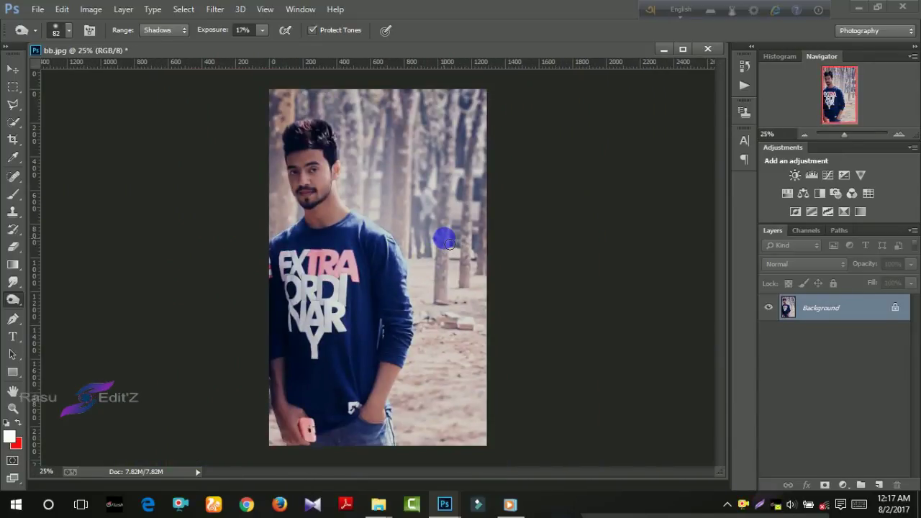
{"action": "left_click", "coordinate": [39, 9]}
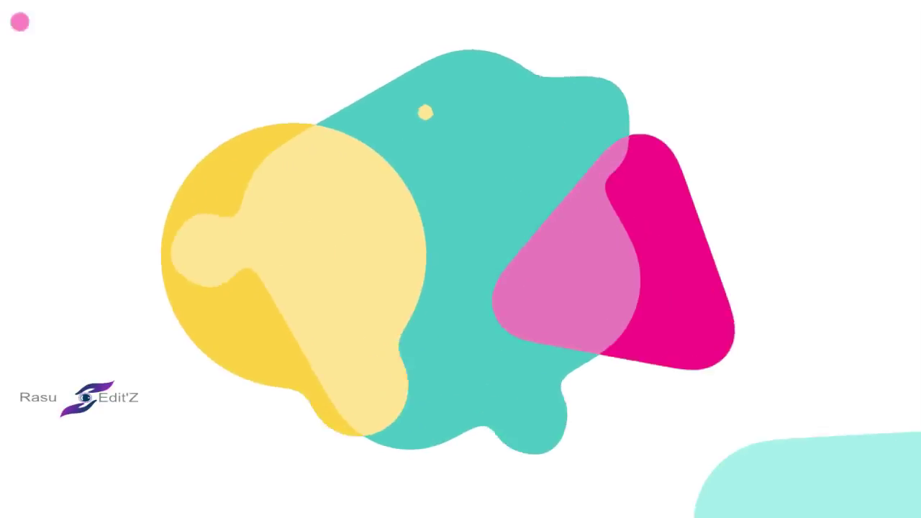